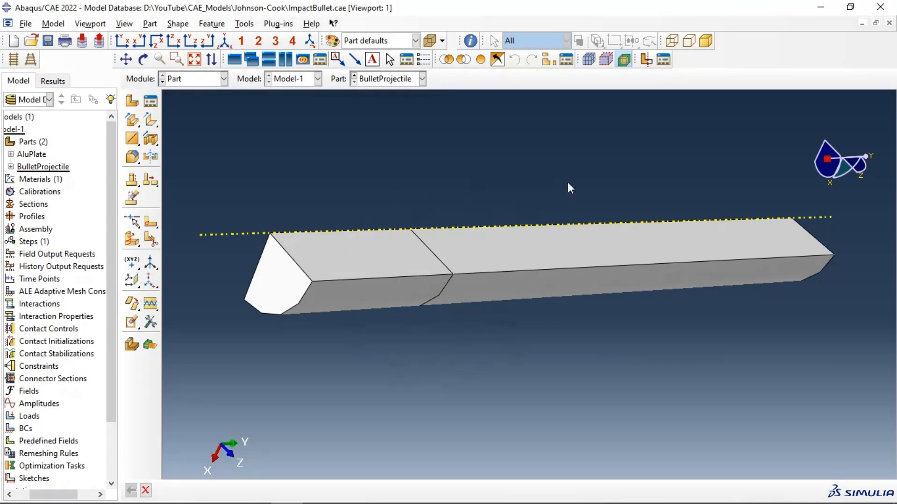
# - Examine the partitioned AluPlate part and return to the BulletProjectile part
pyautogui.click(393, 83)
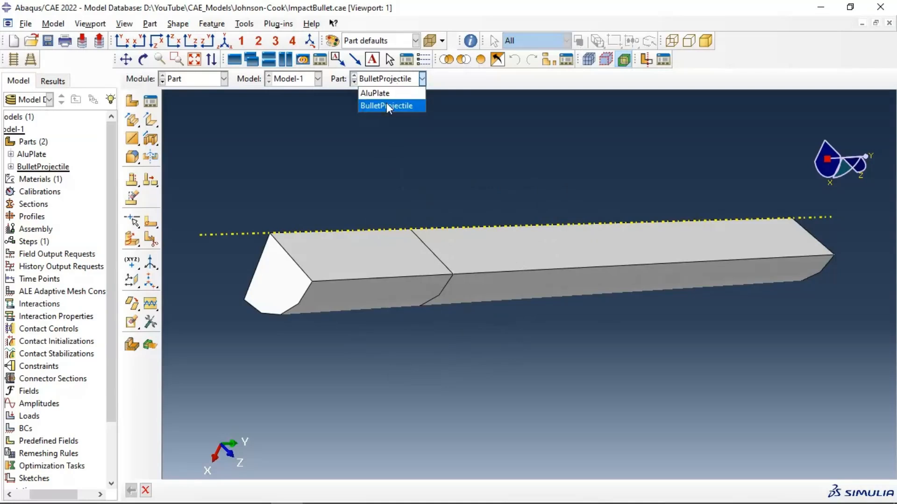
pyautogui.click(378, 89)
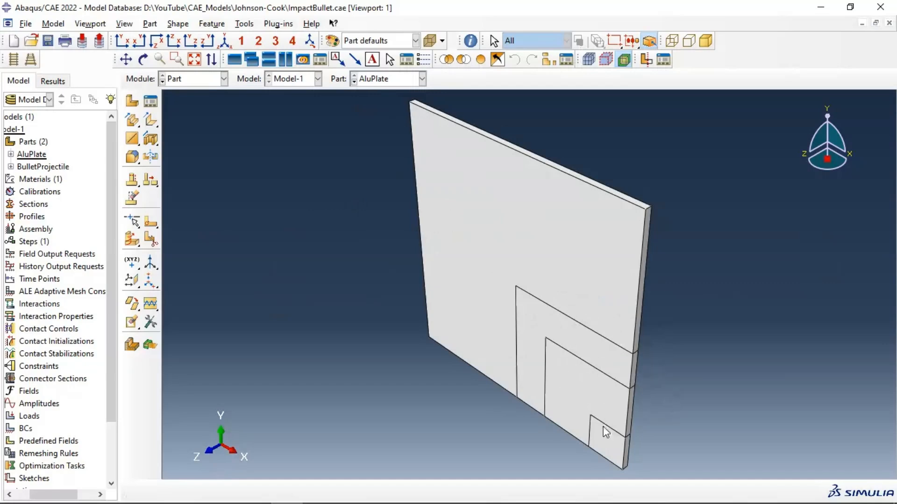
pyautogui.click(387, 79)
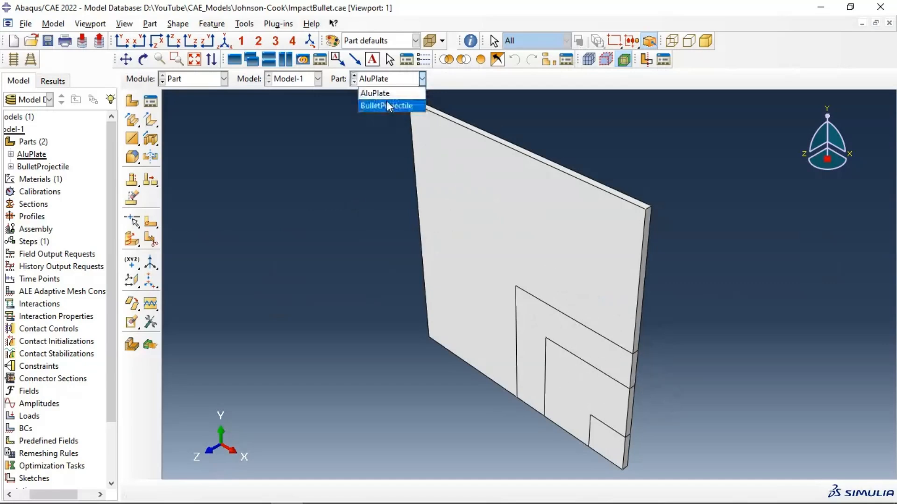
pyautogui.click(387, 105)
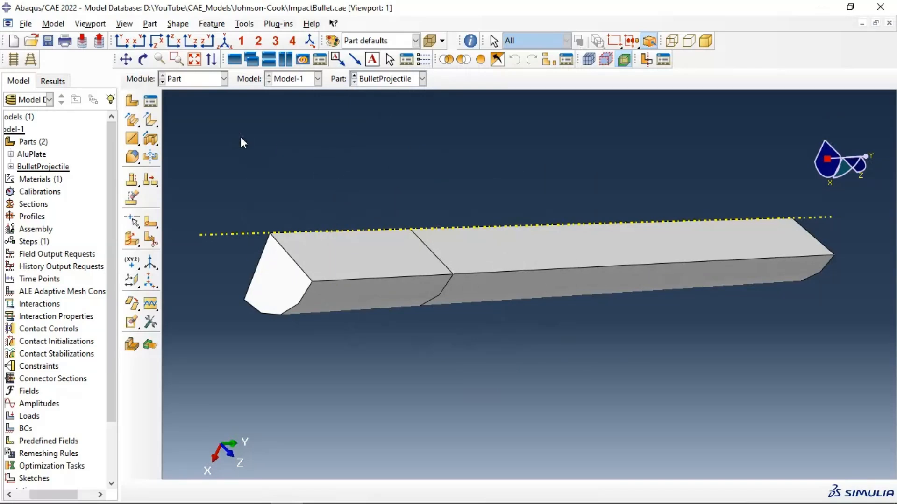
# - In the Assembly module, create dependent instances of both the AluPlate and BulletProjectile parts
pyautogui.click(191, 81)
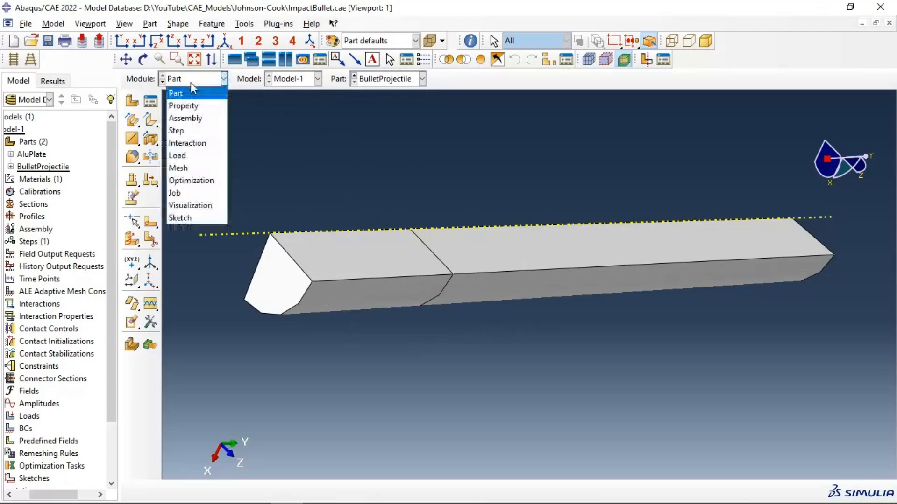
pyautogui.click(200, 119)
pyautogui.click(133, 101)
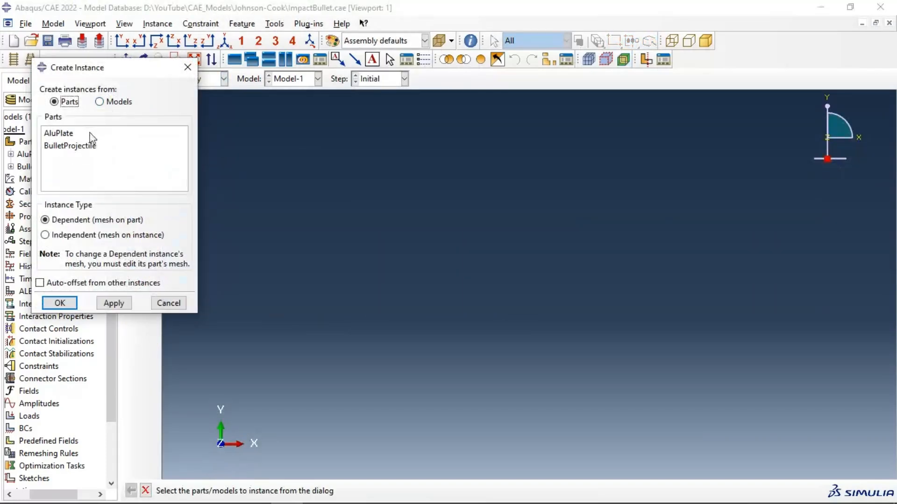
pyautogui.click(91, 134)
pyautogui.keyDown('shift'); pyautogui.click(89, 145); pyautogui.keyUp('shift')
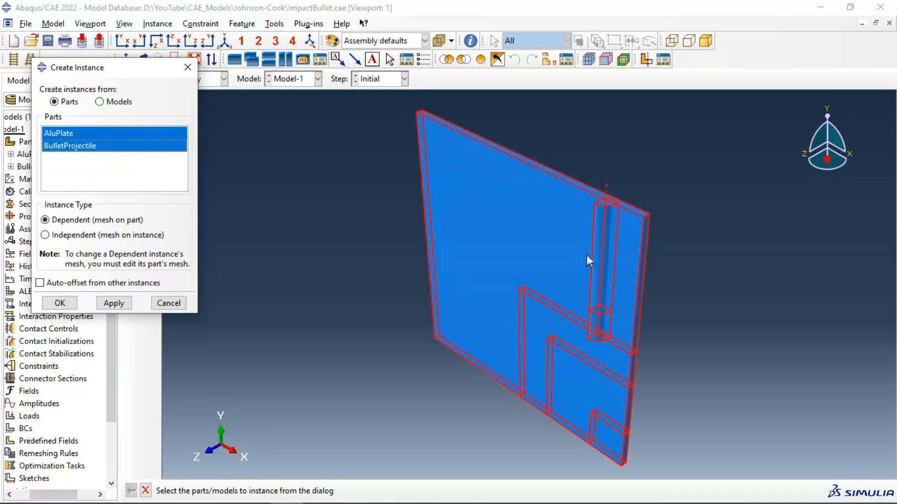
pyautogui.click(116, 304)
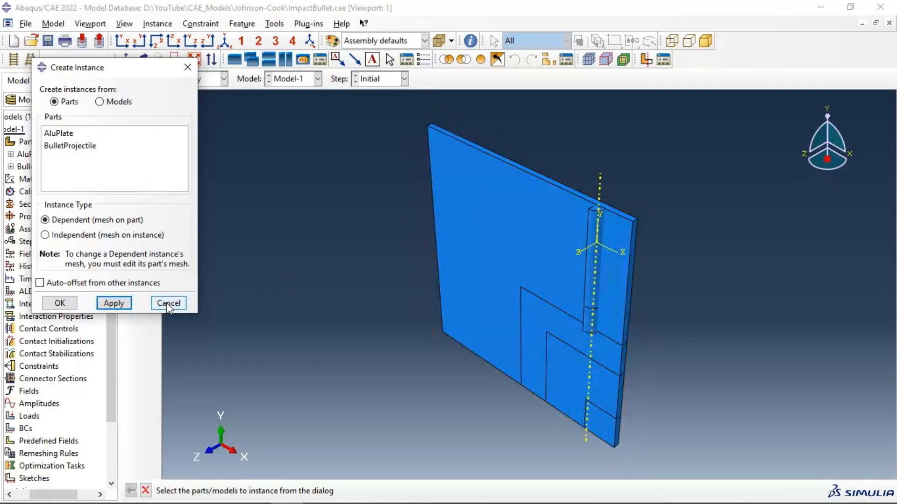
pyautogui.click(166, 304)
# - Rotate the bullet instance 90 degrees about the X-direction edge of its lower end face, making it perpendicular to the plate
pyautogui.click(150, 120)
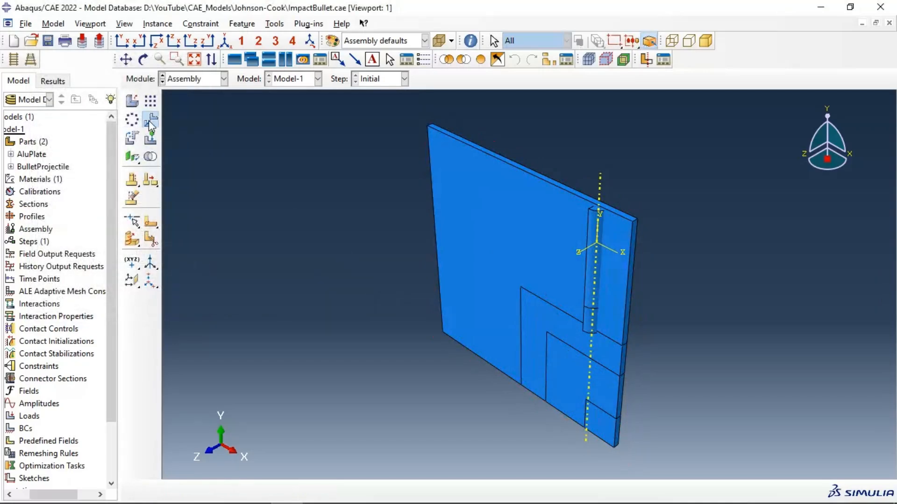
pyautogui.click(592, 277)
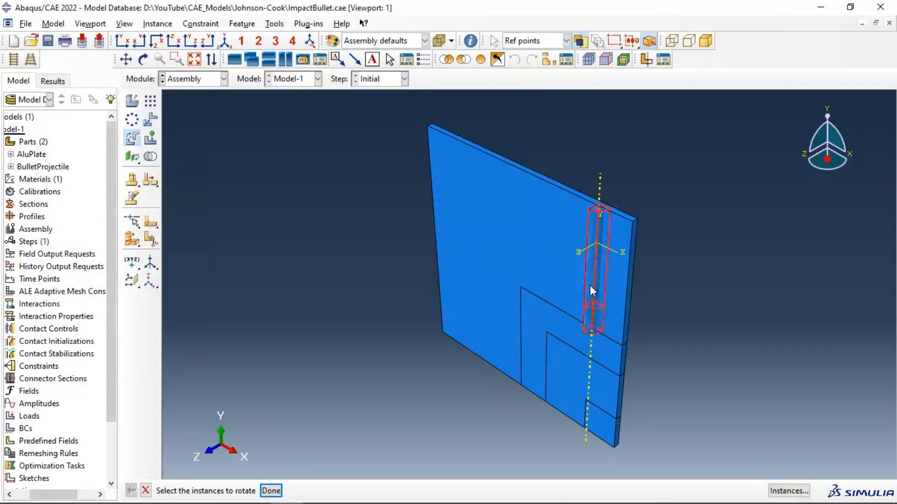
pyautogui.click(275, 492)
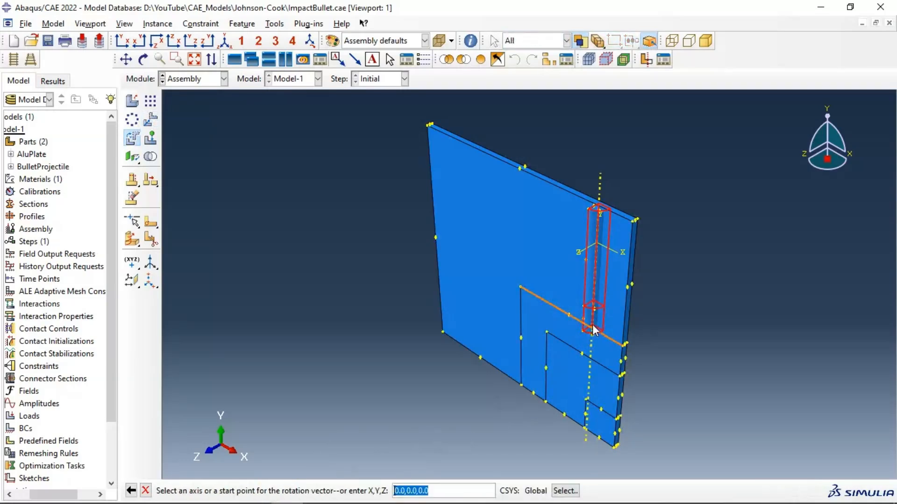
pyautogui.scroll(5, 596, 330)
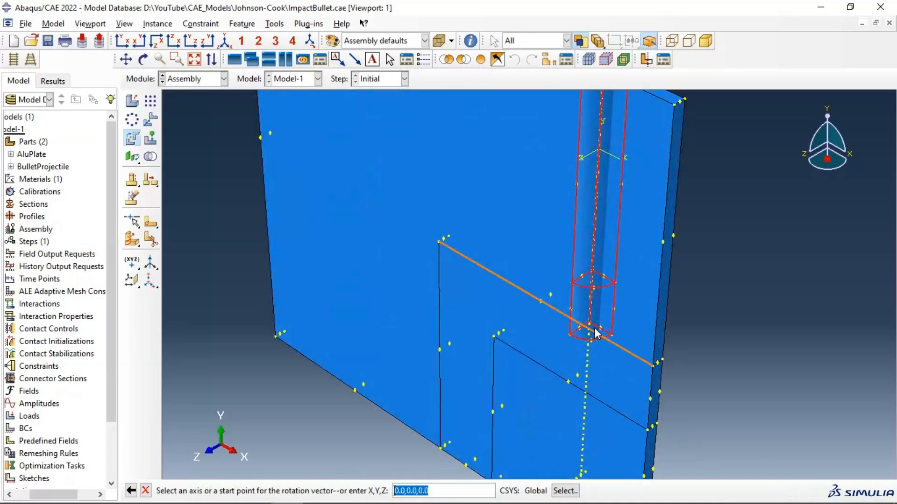
pyautogui.click(598, 328)
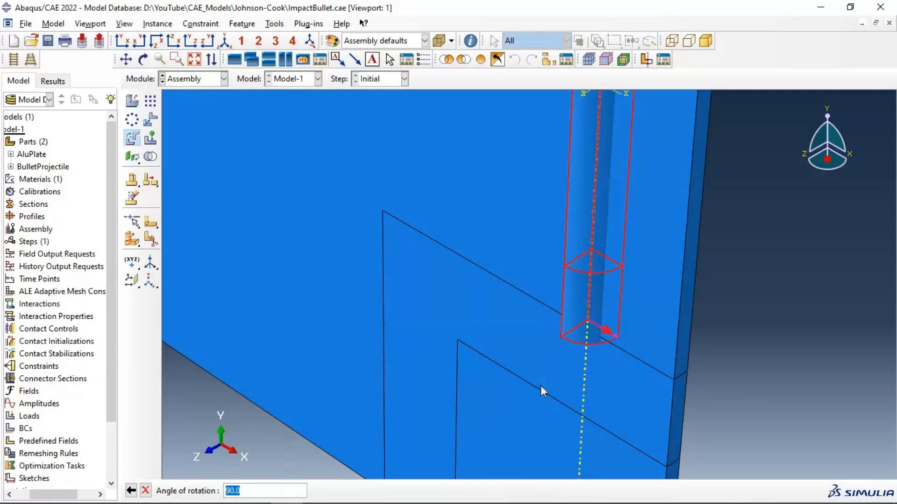
pyautogui.press('Return')
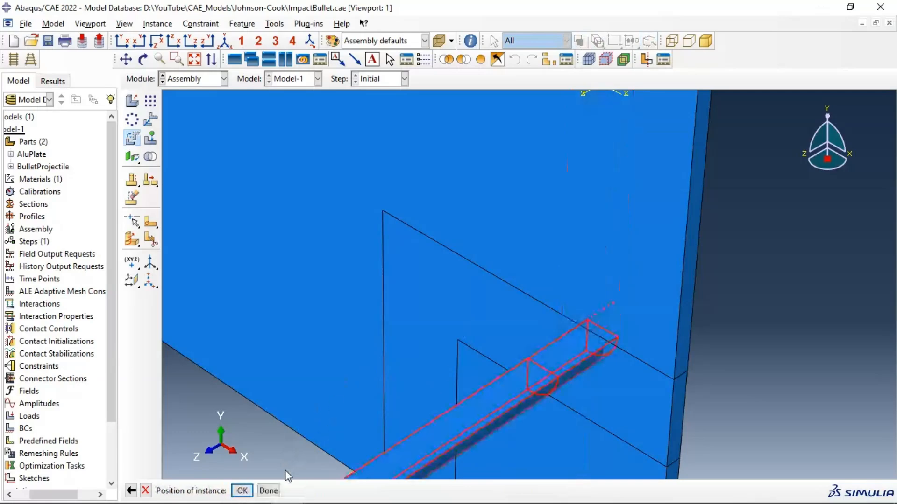
pyautogui.scroll(-5, 310, 391)
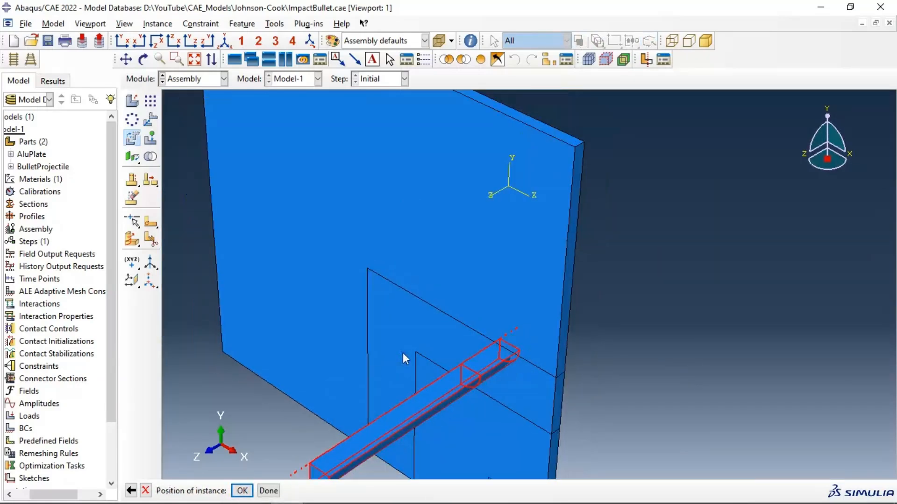
pyautogui.click(245, 493)
# - Rotate the bullet instance 180 degrees about its longitudinal axis
pyautogui.scroll(-3, 450, 310)
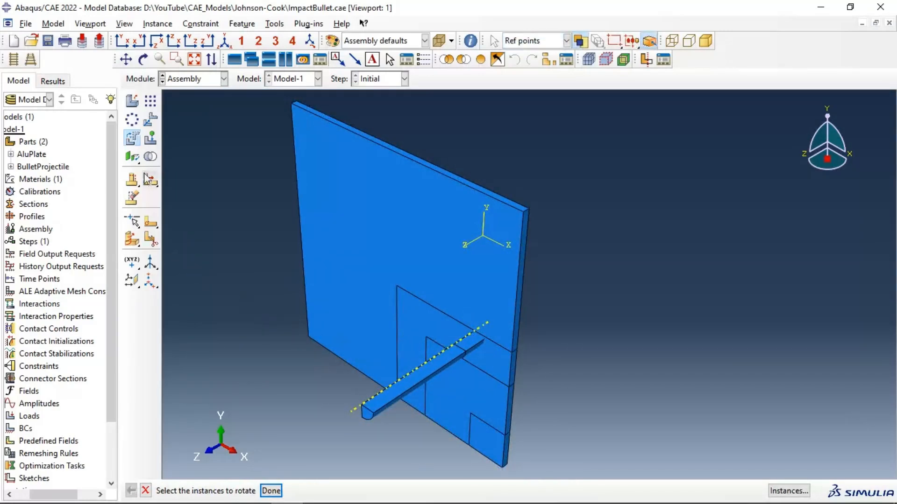
pyautogui.click(405, 381)
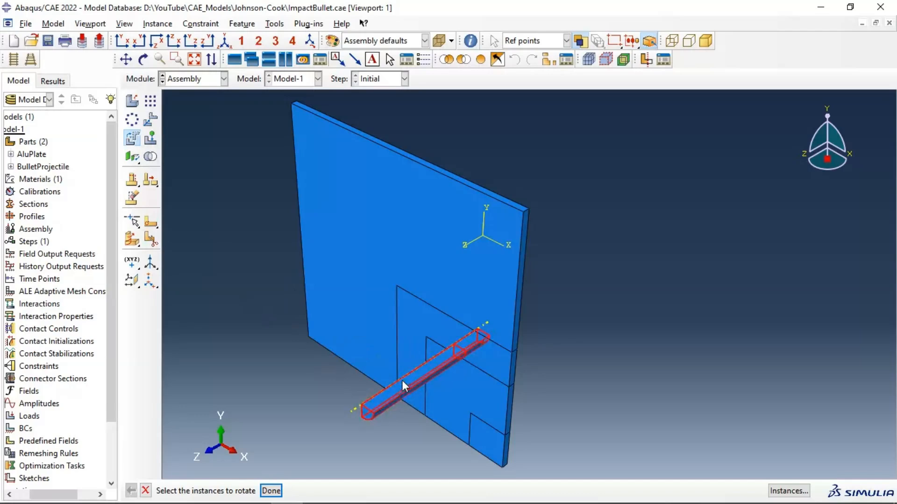
pyautogui.middleClick(402, 377)
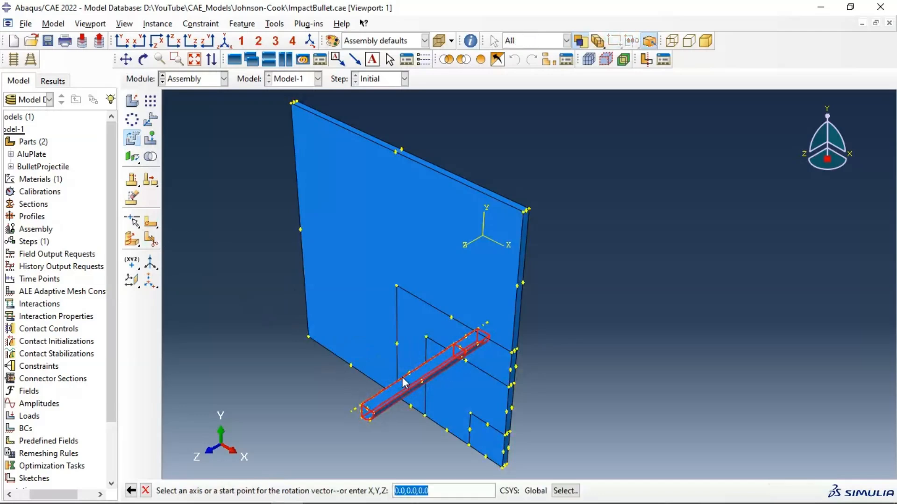
pyautogui.click(403, 380)
pyautogui.press('Return')
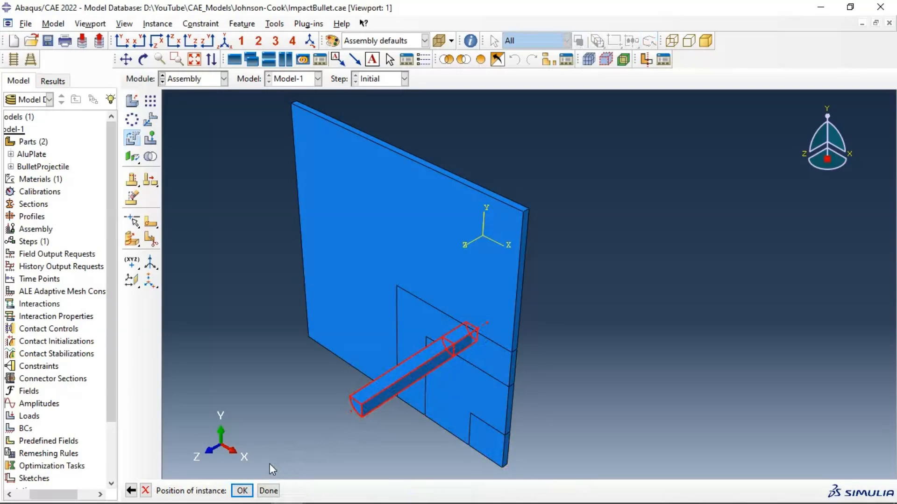
pyautogui.click(132, 492)
pyautogui.write('180')
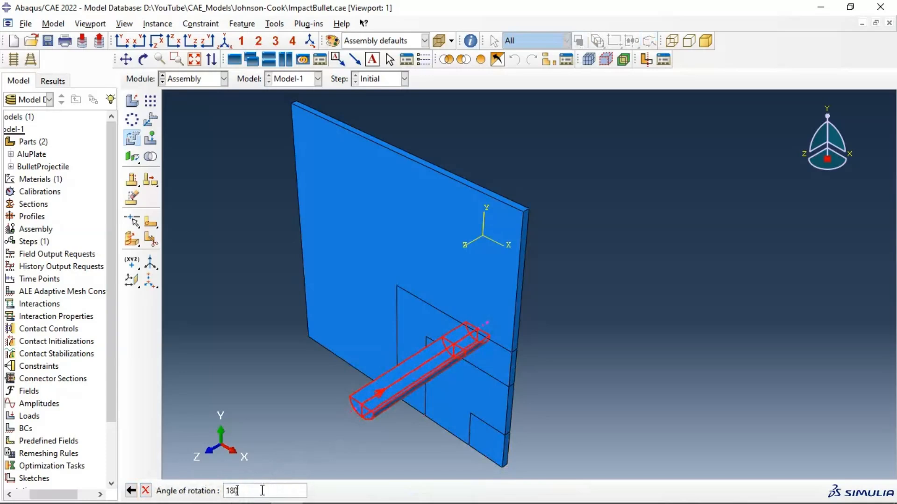
pyautogui.press('Return')
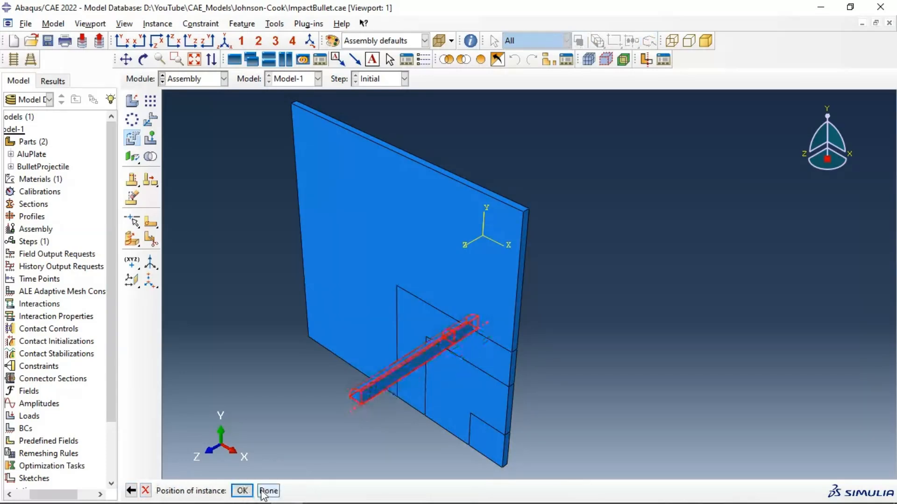
pyautogui.click(242, 491)
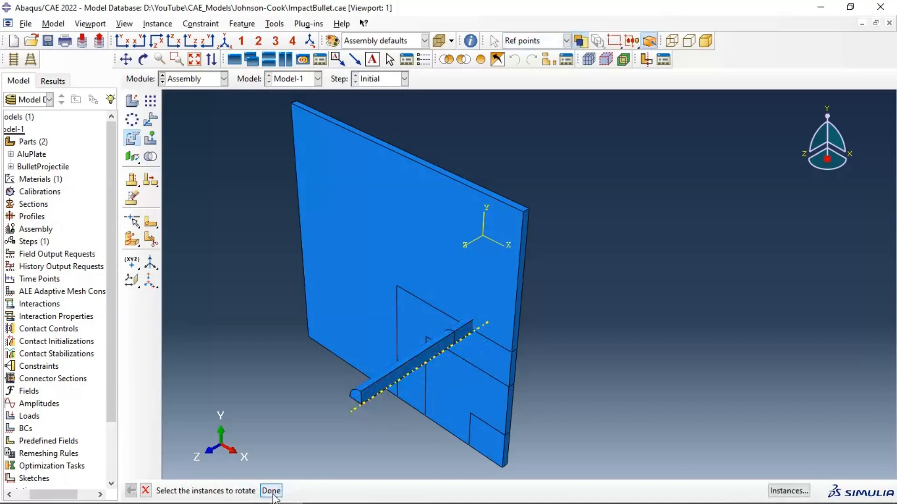
pyautogui.click(272, 491)
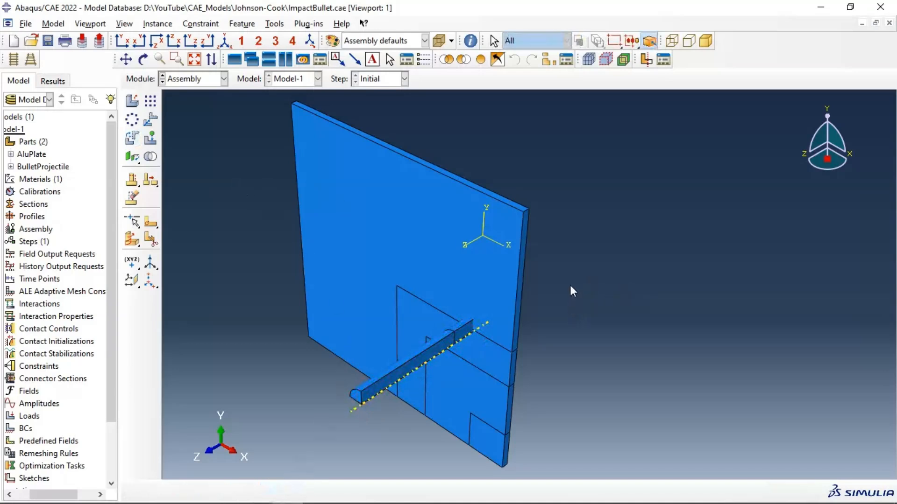
# - Translate the bullet instance from the axis point of its plate-side end to the plate's front lower corner beside the smallest partition
pyautogui.keyDown('ctrl'); pyautogui.keyDown('alt'); pyautogui.moveTo(556, 332); pyautogui.dragTo(355, 322); pyautogui.keyUp('alt'); pyautogui.keyUp('ctrl')
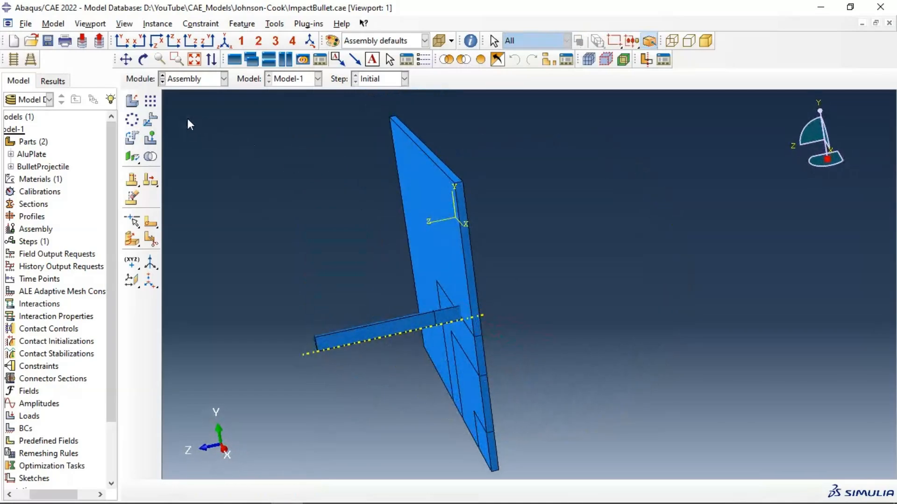
pyautogui.click(148, 122)
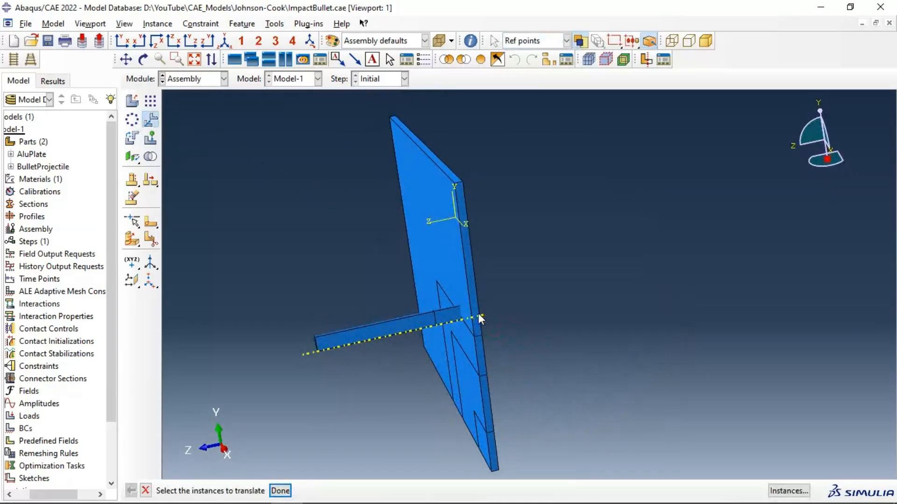
pyautogui.click(370, 327)
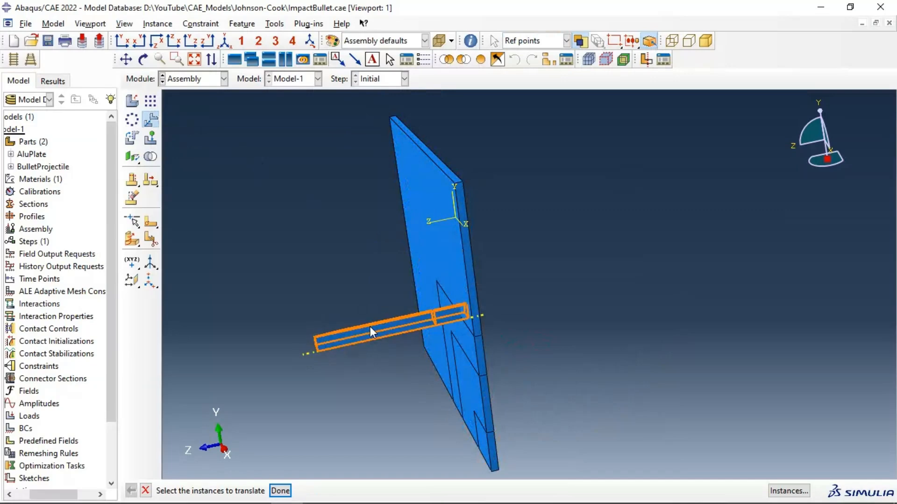
pyautogui.middleClick(370, 326)
pyautogui.scroll(-1, 483, 322)
pyautogui.keyDown('ctrl'); pyautogui.keyDown('alt'); pyautogui.moveTo(509, 325); pyautogui.dragTo(452, 330); pyautogui.keyUp('alt'); pyautogui.keyUp('ctrl')
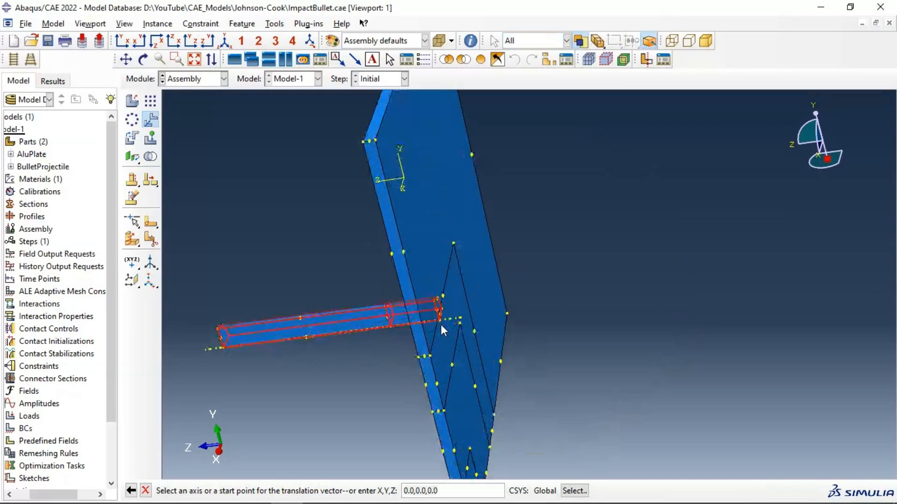
pyautogui.scroll(-4, 440, 321)
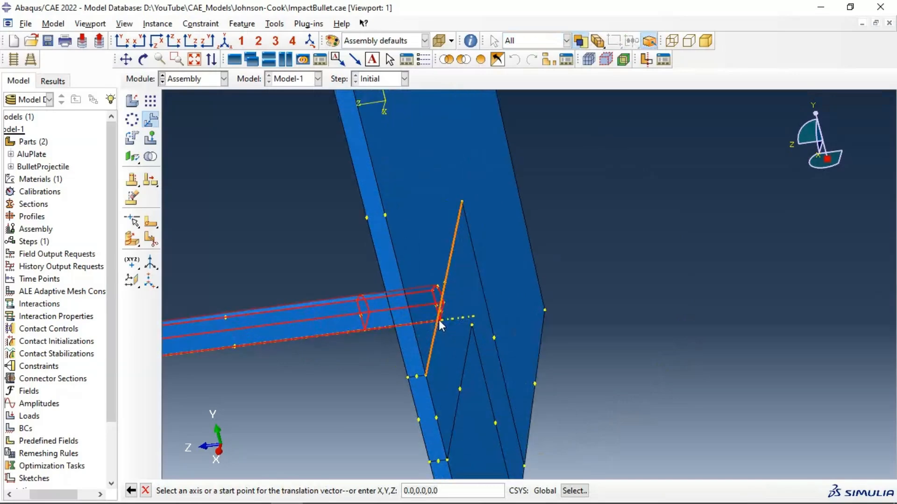
pyautogui.click(438, 317)
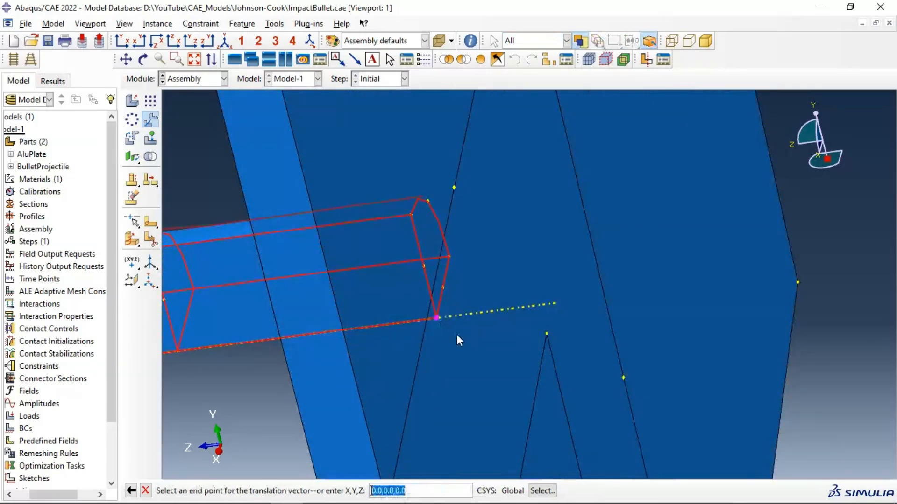
pyautogui.scroll(5, 470, 332)
pyautogui.keyDown('ctrl'); pyautogui.keyDown('alt'); pyautogui.moveTo(470, 333); pyautogui.dragTo(525, 269); pyautogui.keyUp('alt'); pyautogui.keyUp('ctrl')
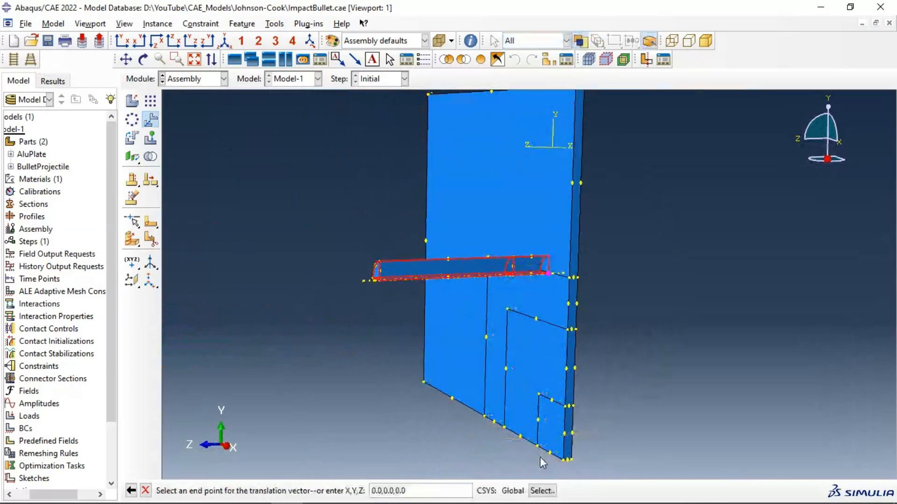
pyautogui.click(564, 460)
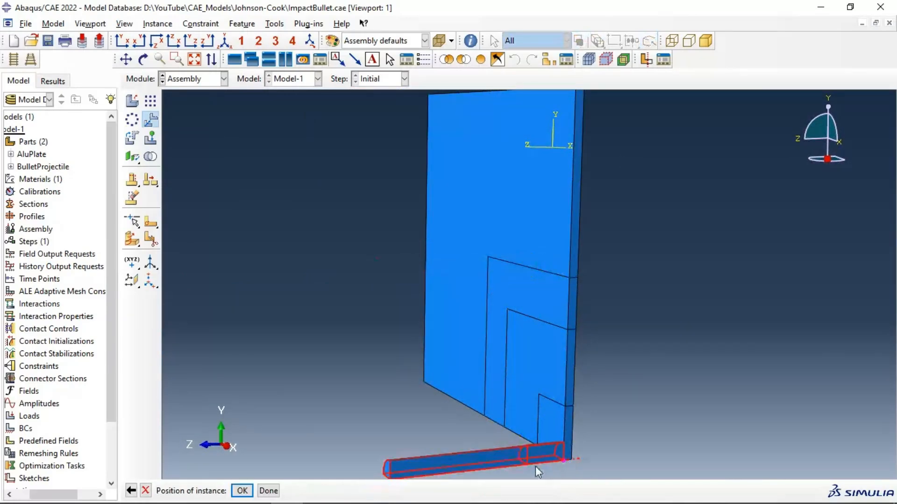
pyautogui.click(242, 491)
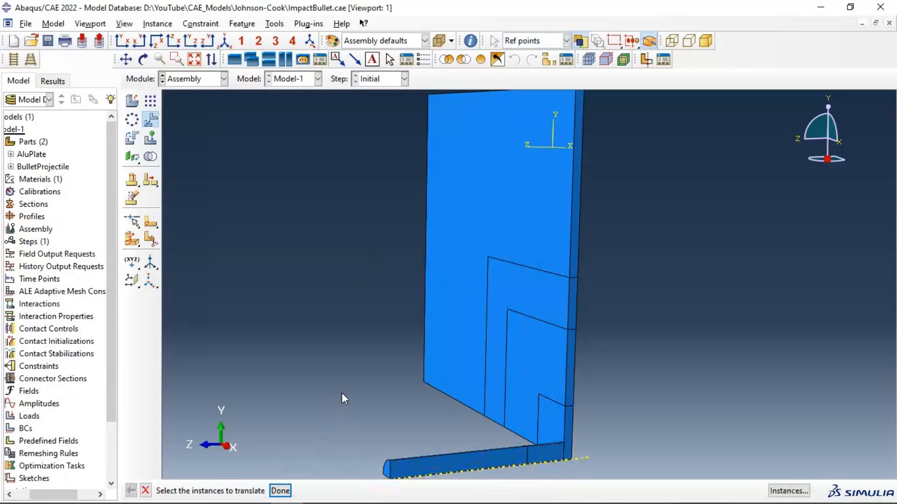
pyautogui.click(281, 490)
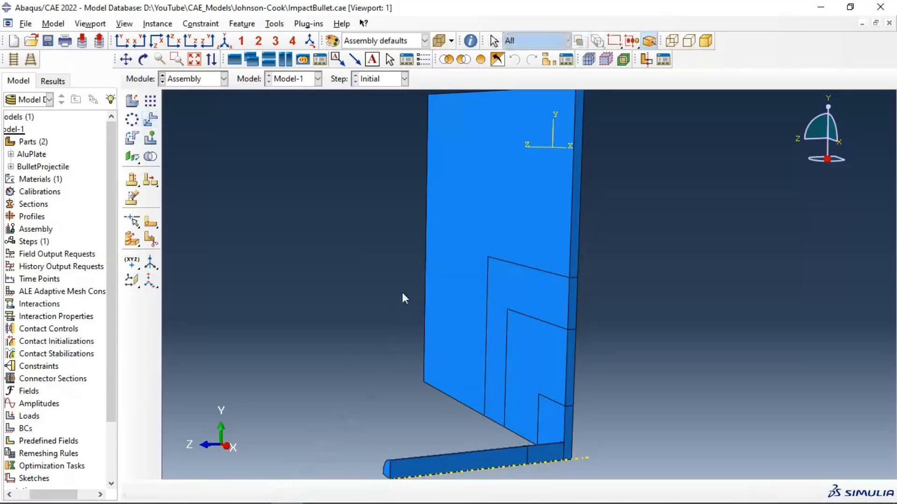
pyautogui.scroll(-5, 414, 296)
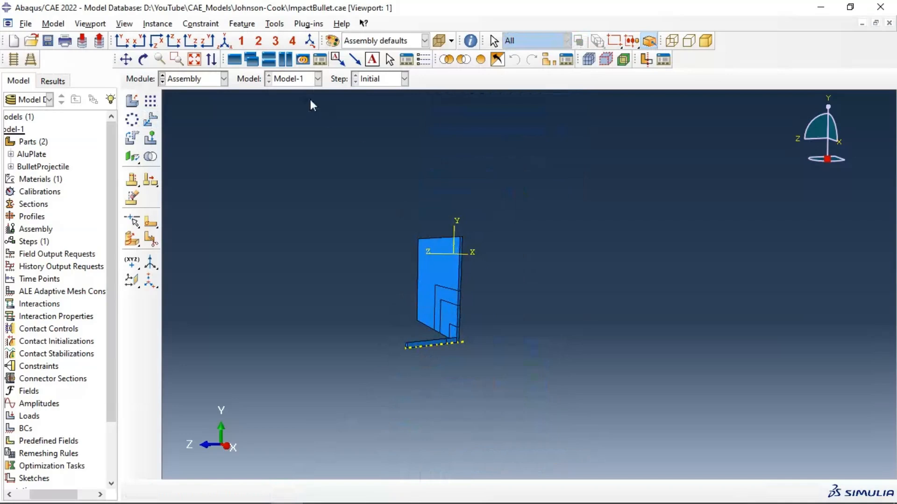
pyautogui.click(225, 41)
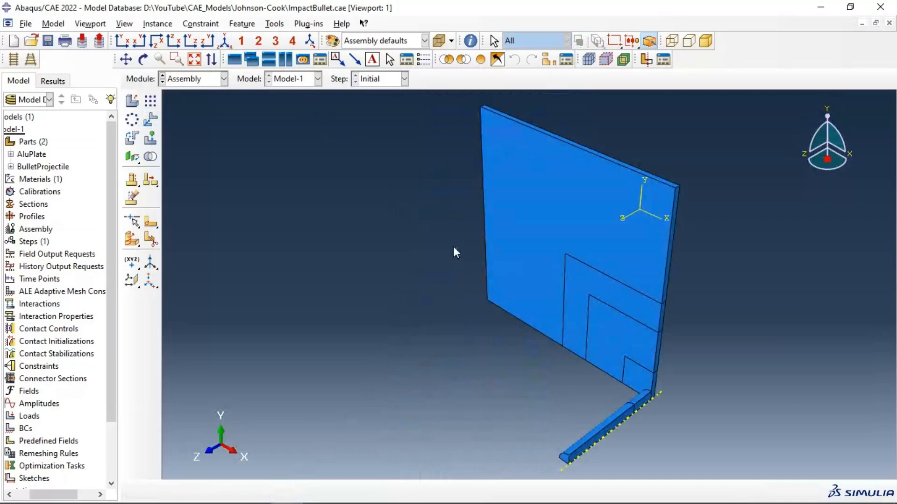
# - Translate both the plate and bullet instances together from the plate's rear lower corner on the bullet axis to the origin 0.0,0.0,0.0
pyautogui.scroll(-1, 455, 246)
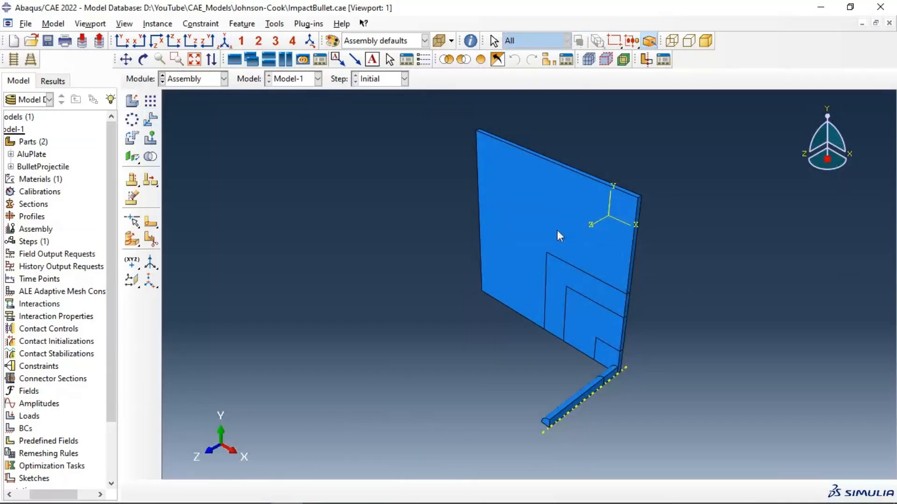
pyautogui.click(151, 121)
pyautogui.moveTo(350, 119); pyautogui.dragTo(710, 445)
pyautogui.scroll(8, 631, 367)
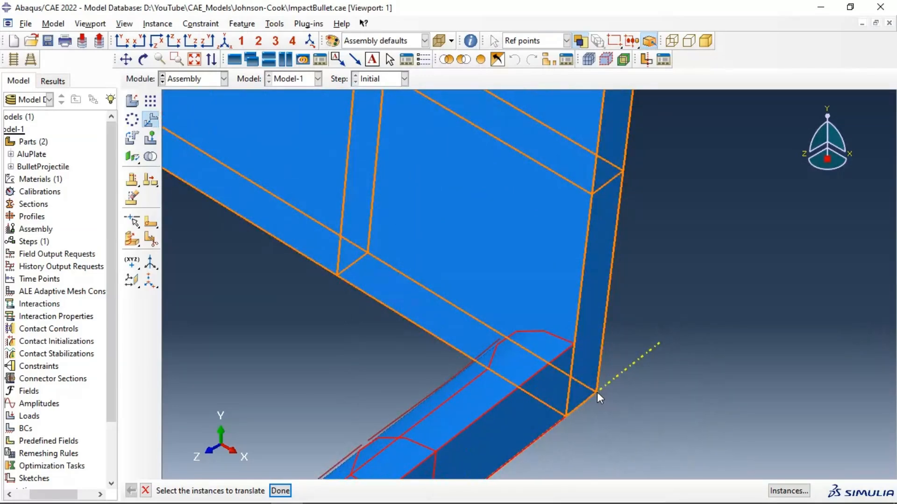
pyautogui.scroll(4, 597, 391)
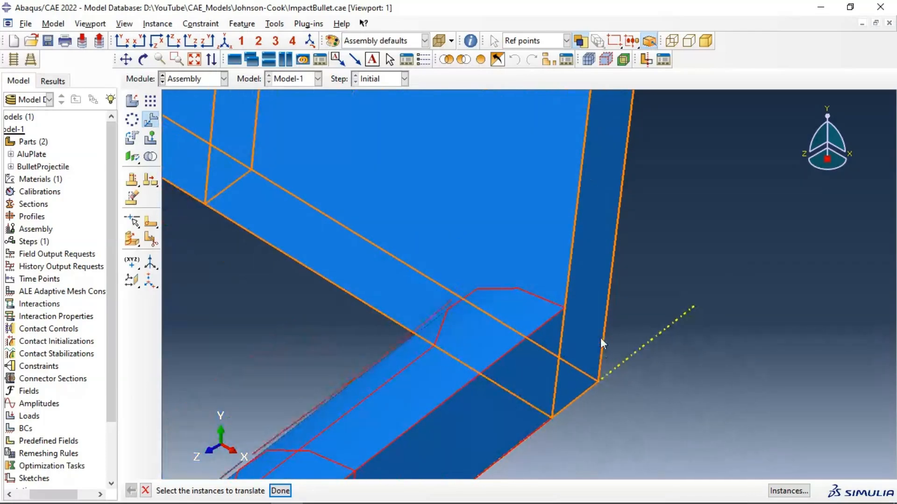
pyautogui.scroll(-6, 601, 318)
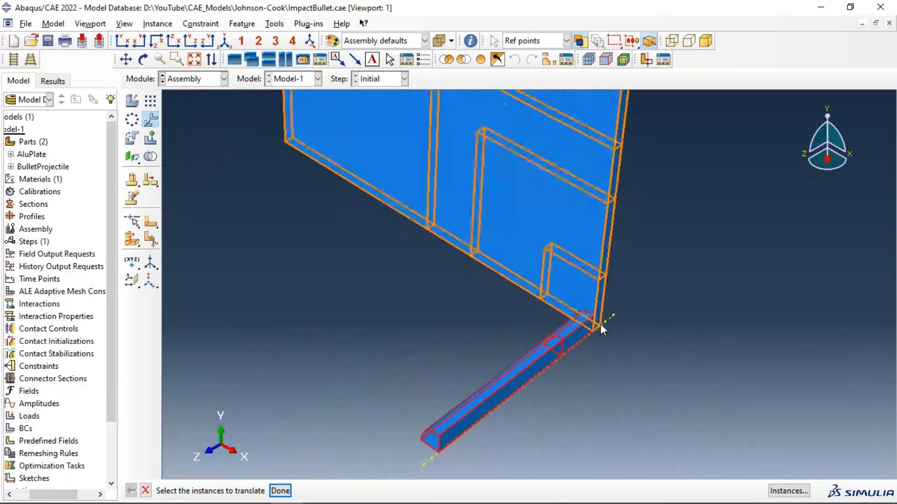
pyautogui.click(595, 315)
pyautogui.scroll(3, 602, 329)
pyautogui.scroll(-3, 601, 331)
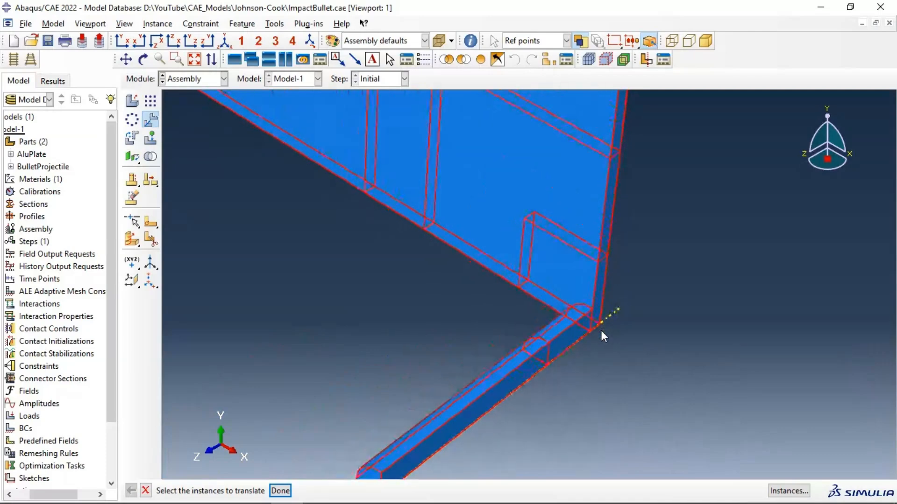
pyautogui.click(280, 491)
pyautogui.scroll(4, 632, 327)
pyautogui.scroll(2, 584, 331)
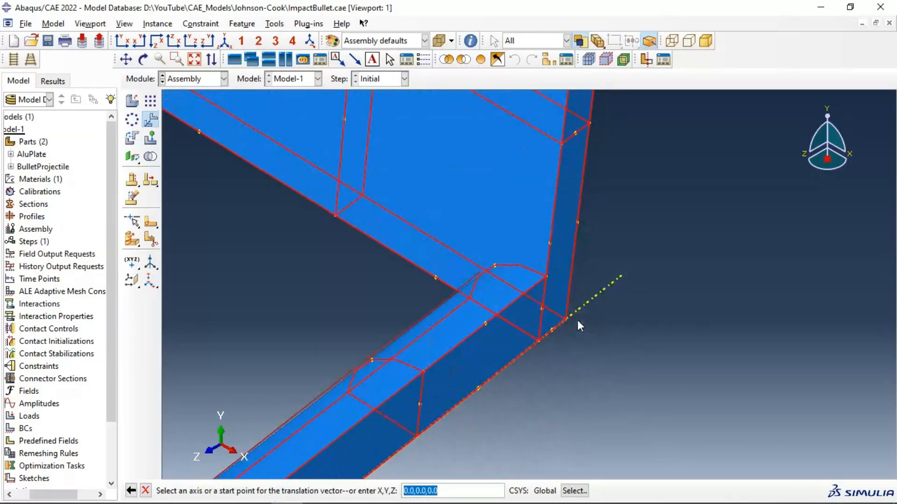
pyautogui.click(566, 321)
pyautogui.scroll(-1, 519, 386)
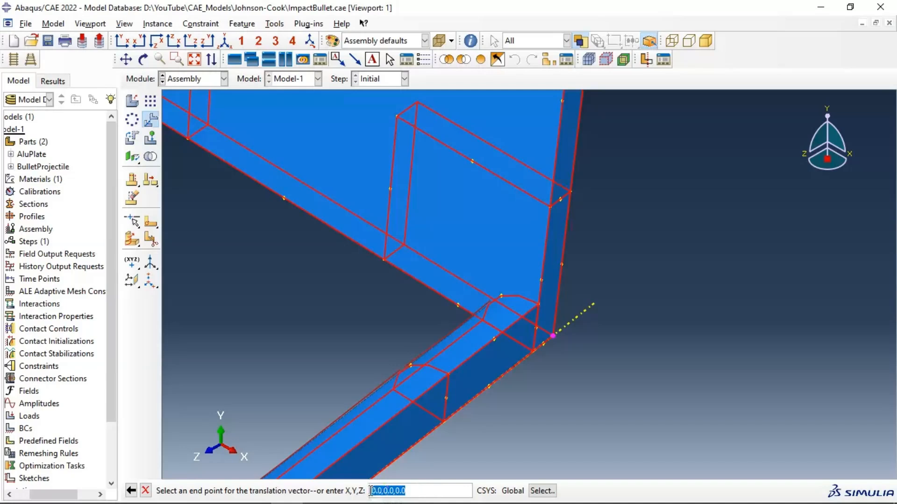
pyautogui.press('Return')
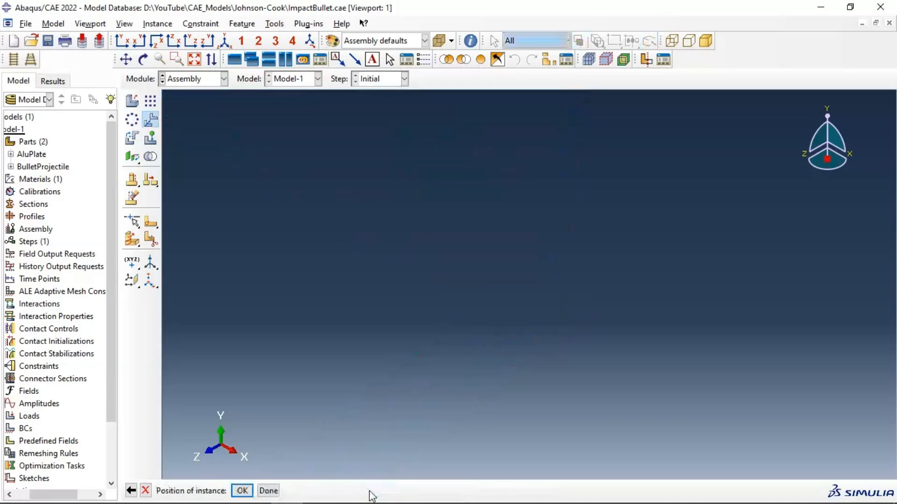
pyautogui.click(224, 41)
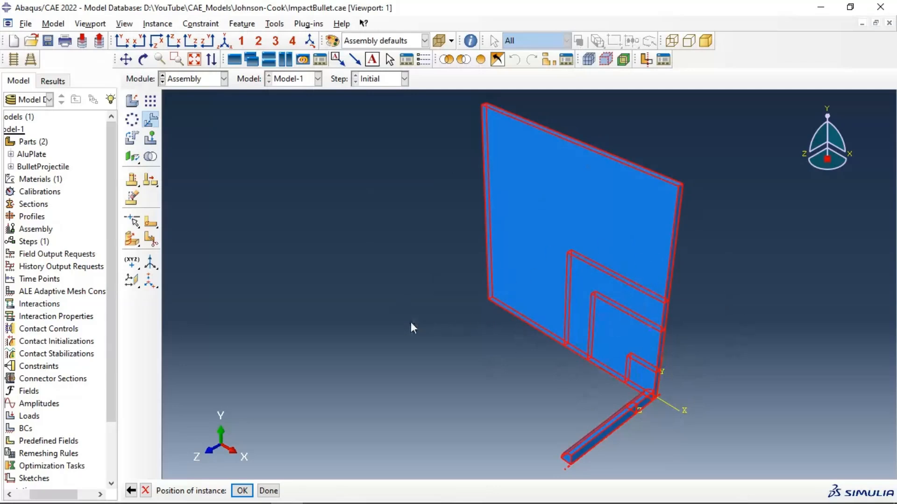
pyautogui.moveTo(240, 500)
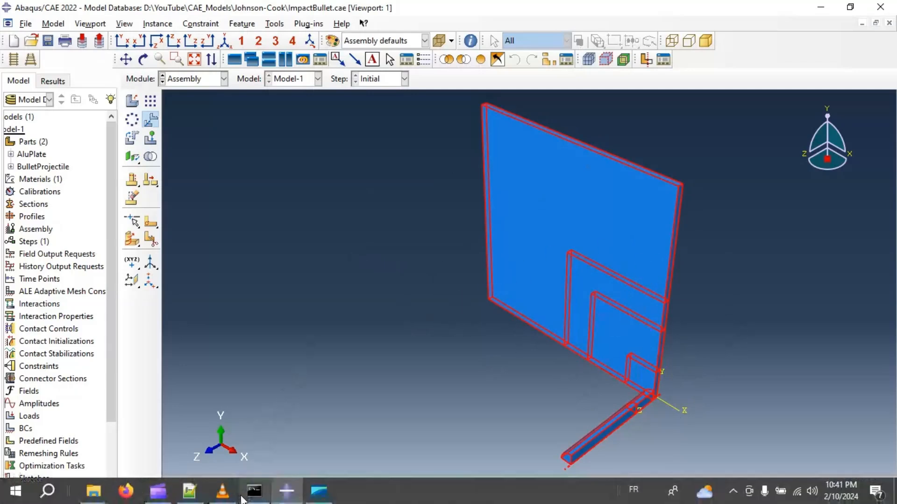
pyautogui.click(246, 488)
# - Switch to the Property module and open the existing Alu material for editing
pyautogui.click(207, 85)
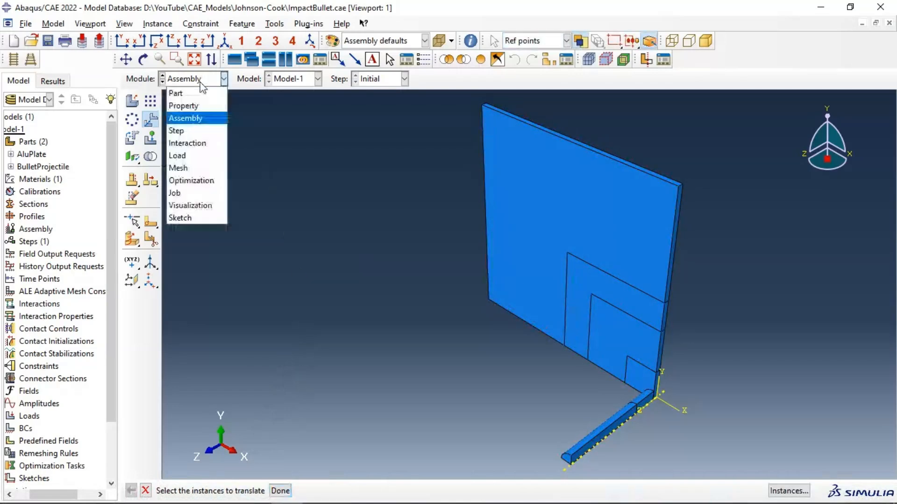
pyautogui.click(197, 103)
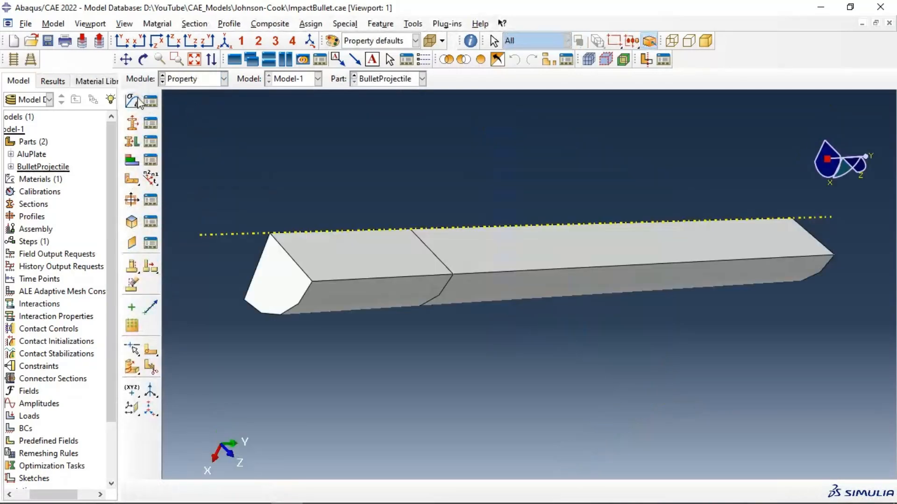
pyautogui.click(132, 101)
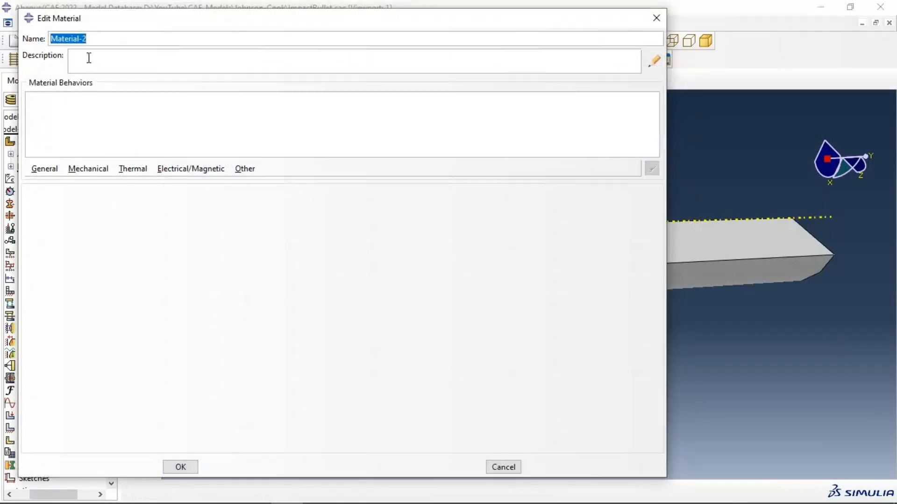
pyautogui.click(656, 18)
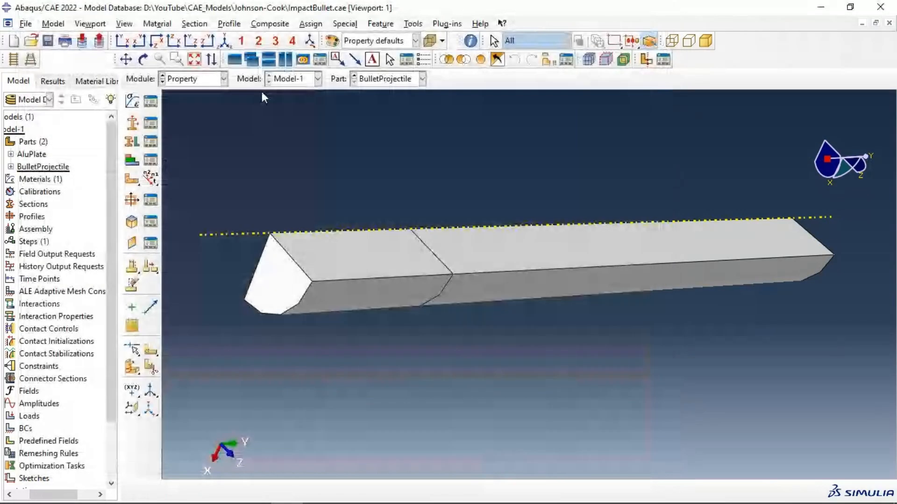
pyautogui.click(150, 101)
pyautogui.moveTo(235, 109); pyautogui.dragTo(94, 96)
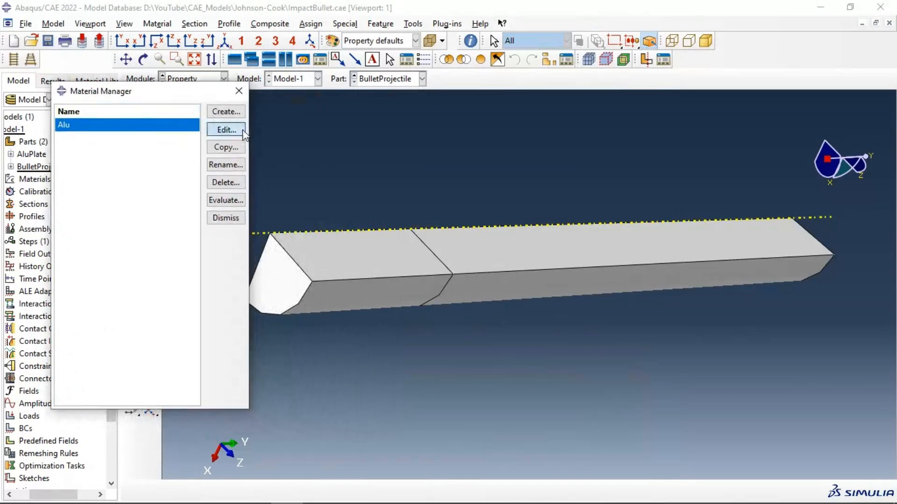
pyautogui.click(242, 130)
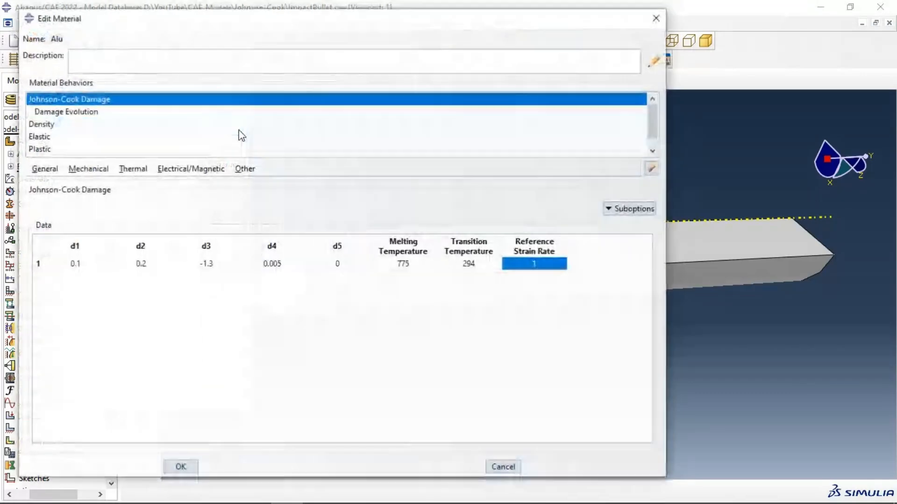
# - Review the mass density and the isotropic elastic constants of the Alu material
pyautogui.click(43, 125)
pyautogui.doubleClick(91, 298)
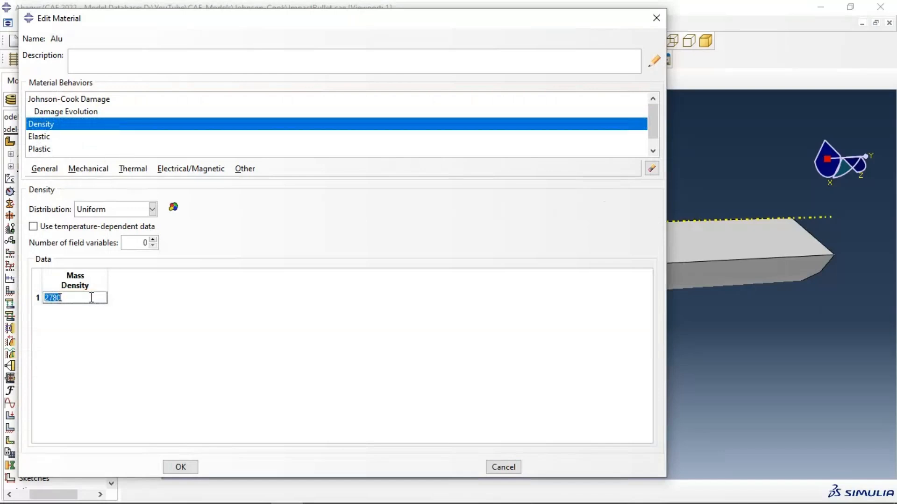
pyautogui.click(79, 297)
pyautogui.click(47, 137)
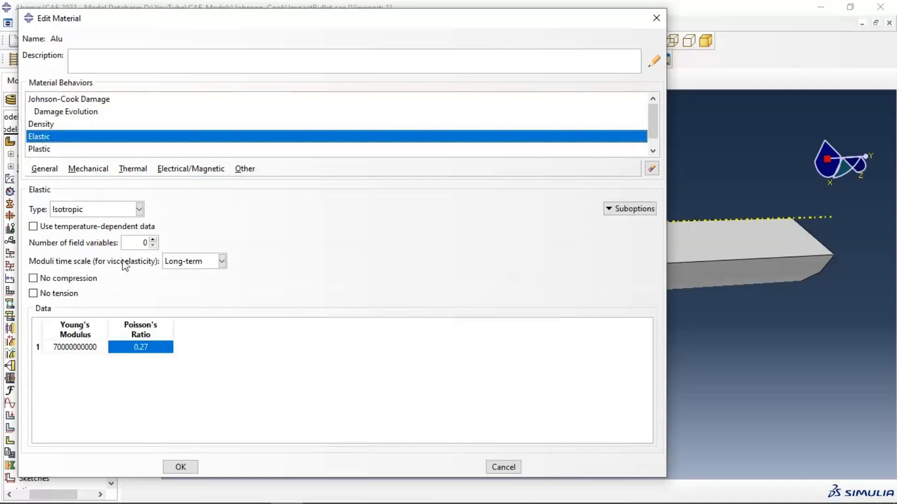
pyautogui.doubleClick(99, 347)
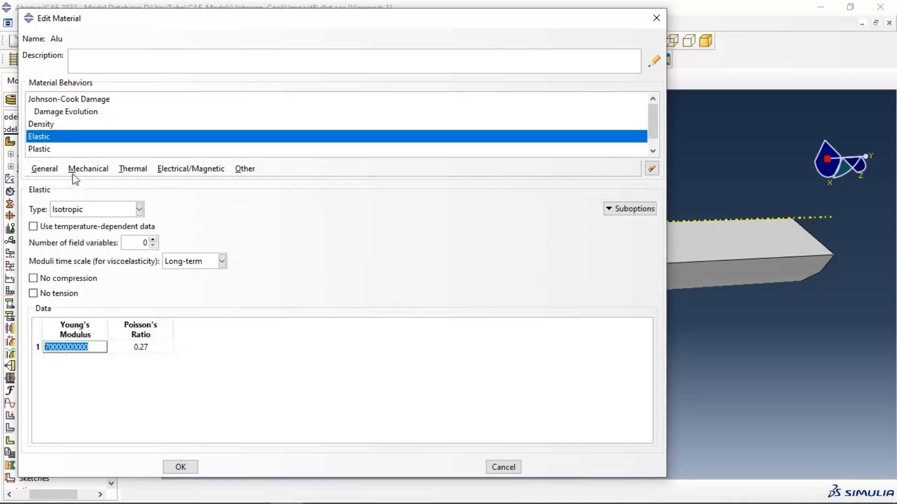
# - Check the Alu material's Johnson-Cook plastic hardening constants and its rate-dependent suboption
pyautogui.click(38, 154)
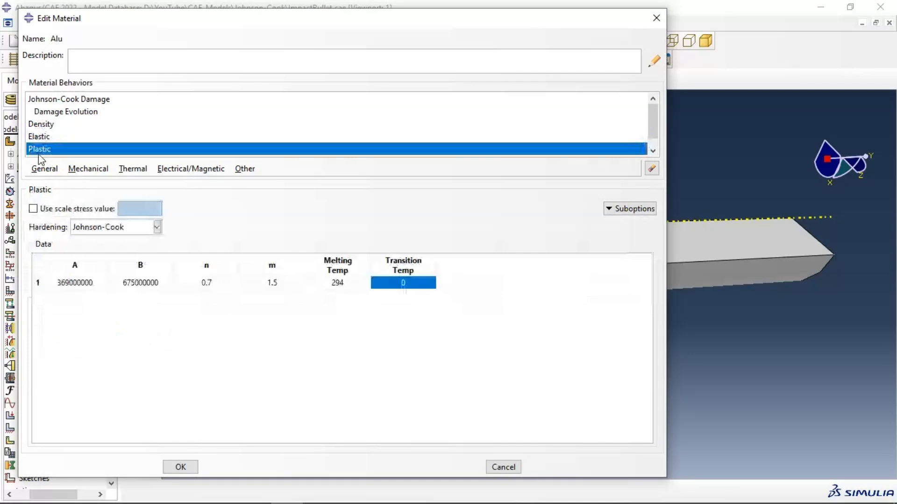
pyautogui.doubleClick(99, 284)
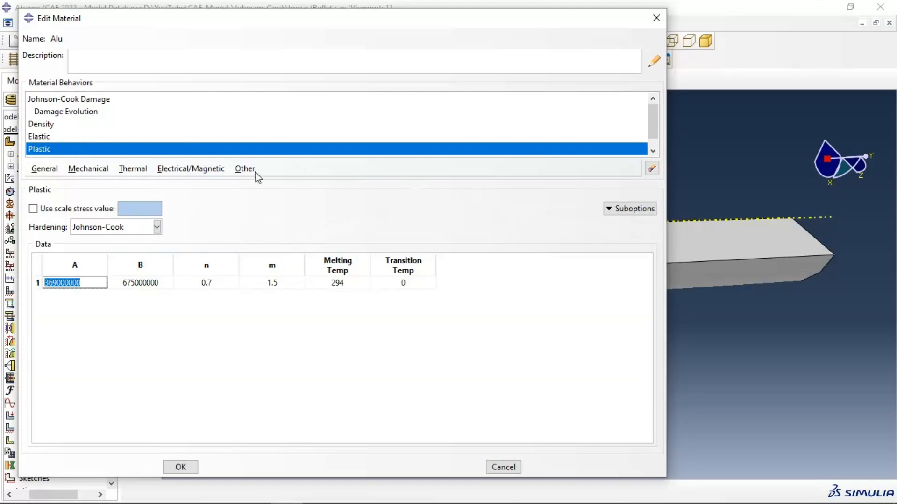
pyautogui.scroll(-1, 343, 117)
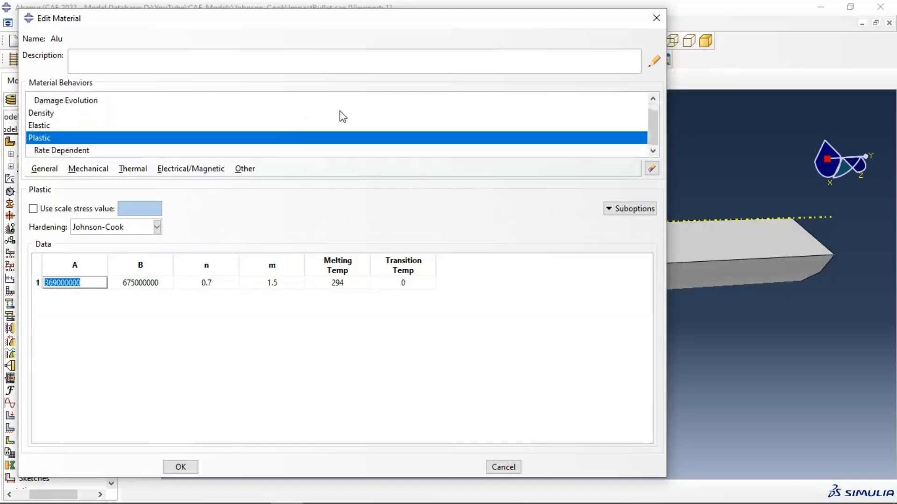
pyautogui.click(69, 151)
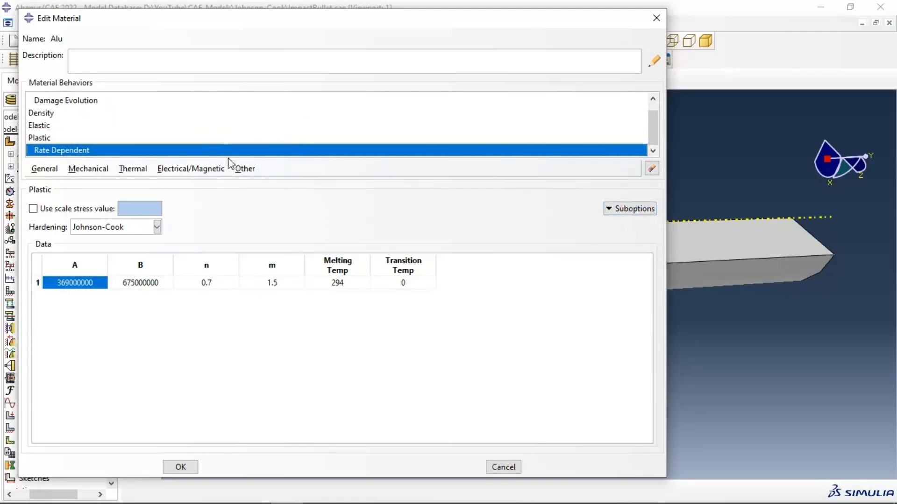
pyautogui.doubleClick(73, 151)
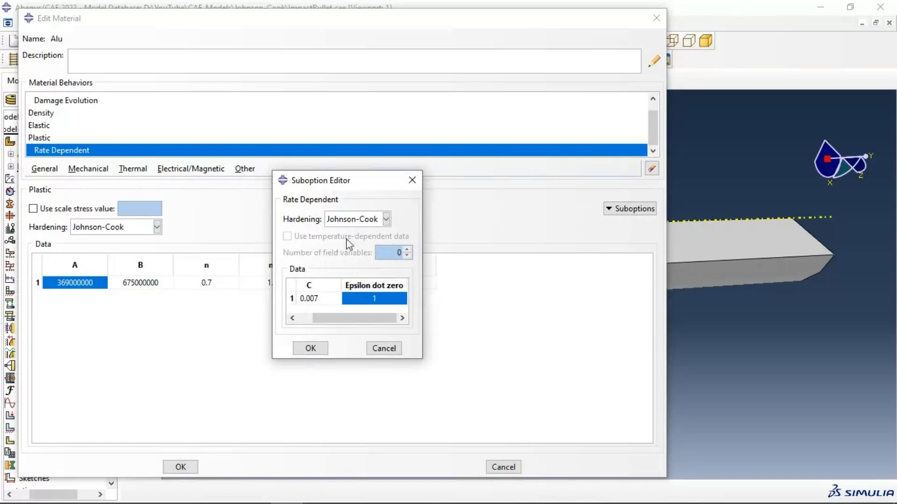
pyautogui.click(310, 351)
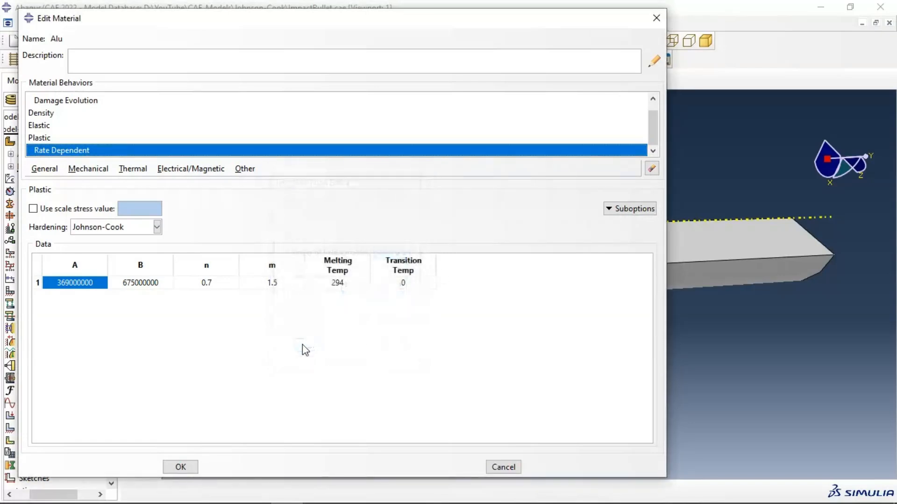
# - Inspect the Alu material's Johnson-Cook damage parameters and damage evolution settings, and close the material definitions
pyautogui.scroll(1, 66, 127)
pyautogui.click(69, 100)
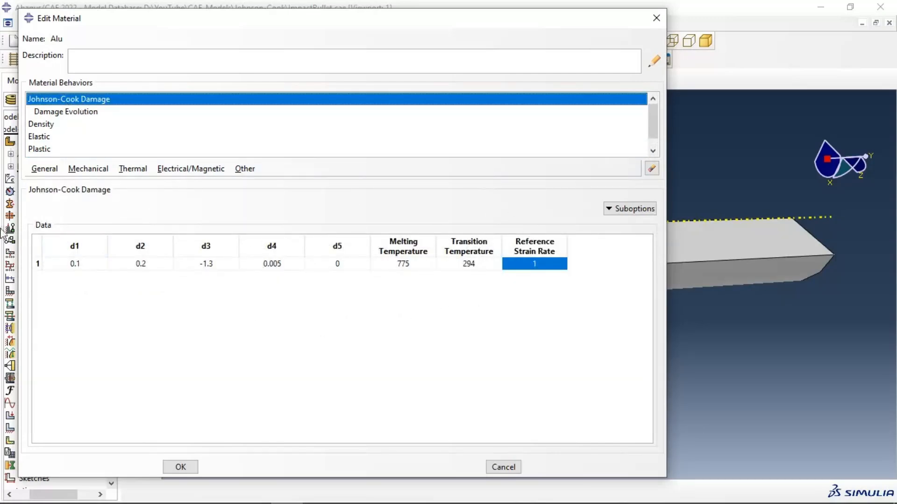
pyautogui.click(82, 116)
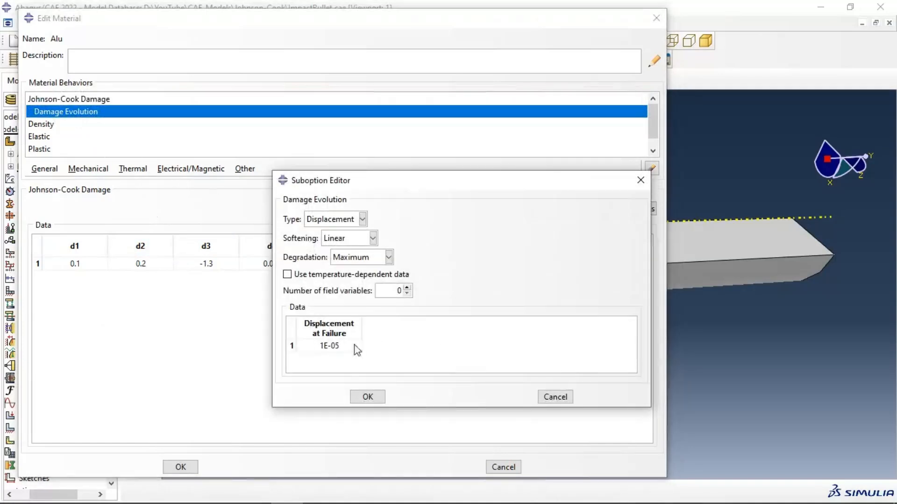
pyautogui.click(367, 397)
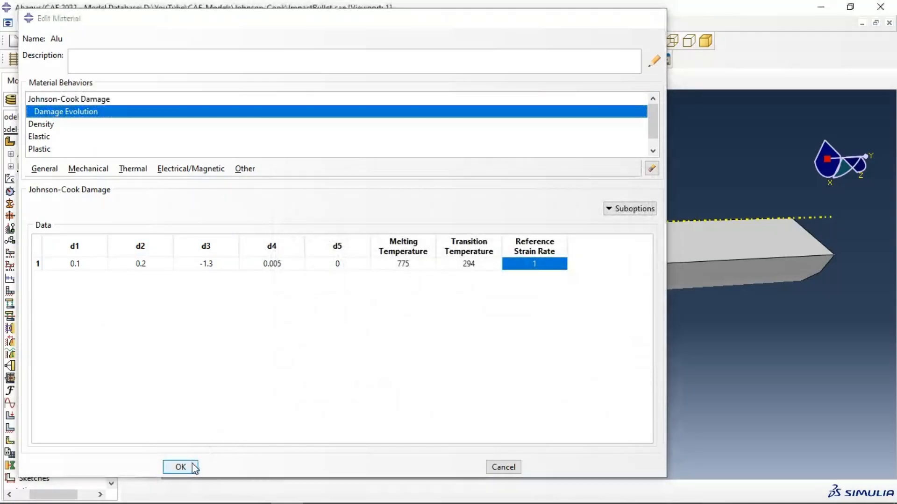
pyautogui.click(180, 467)
pyautogui.click(239, 90)
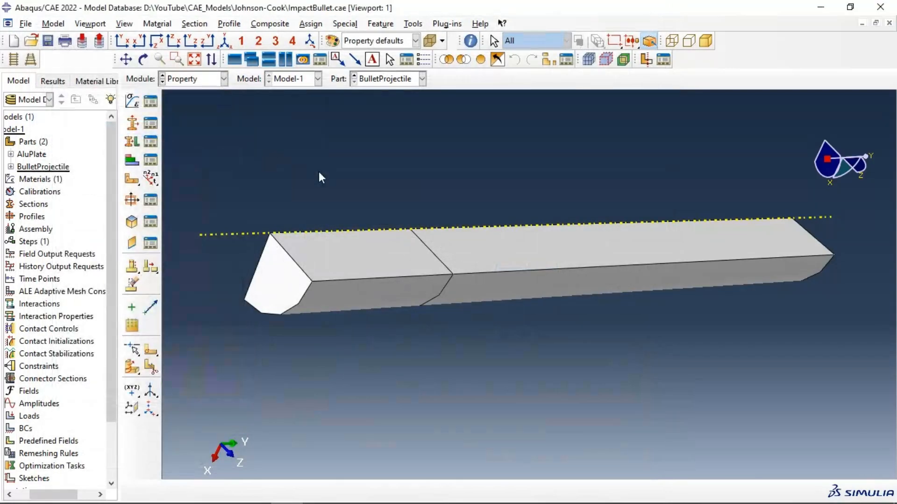
# - Create a solid, homogeneous section named Section-Alu that uses the Alu material
pyautogui.scroll(-1, 250, 177)
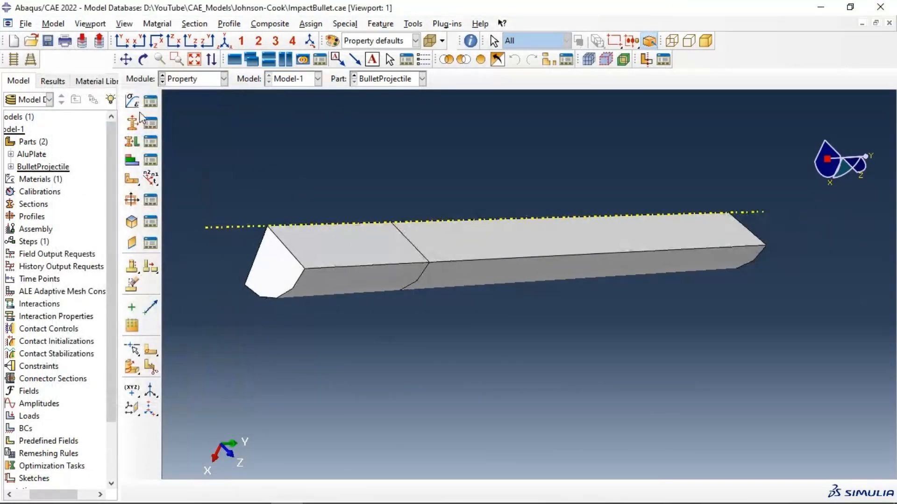
pyautogui.click(132, 123)
pyautogui.click(270, 164)
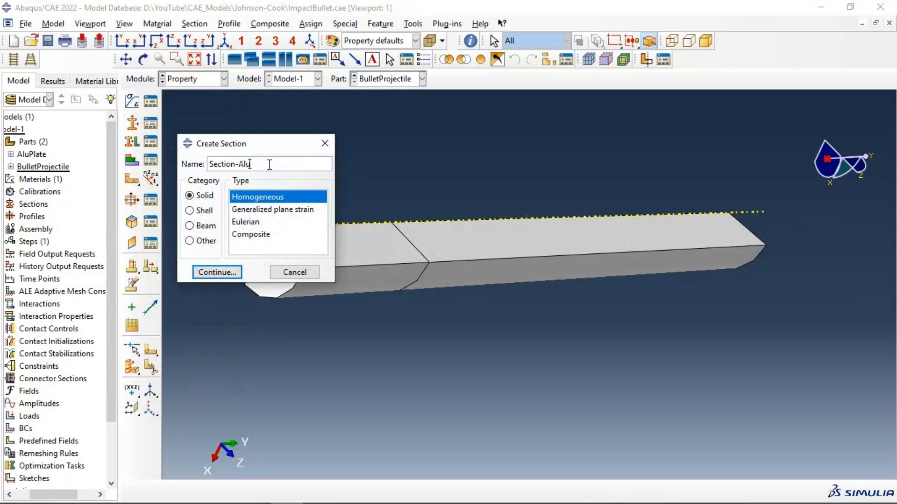
pyautogui.click(262, 197)
pyautogui.click(219, 272)
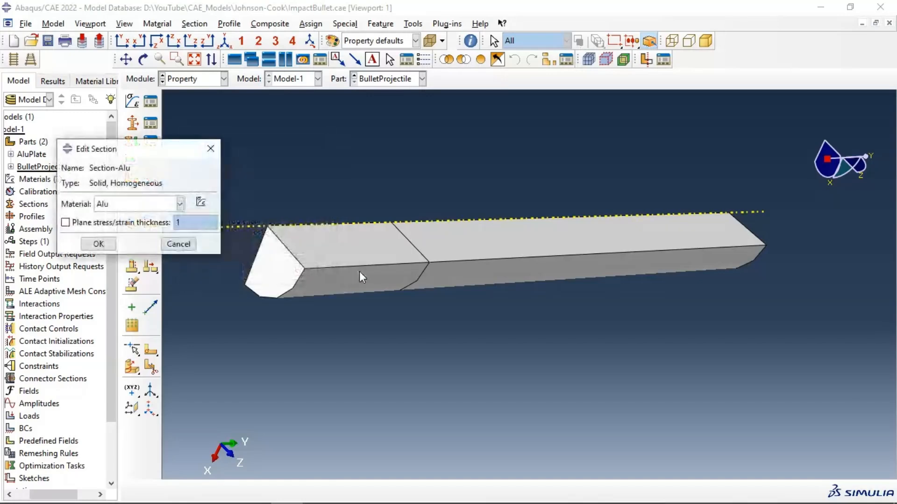
pyautogui.click(99, 244)
# - Assign Section-Alu to the entire BulletProjectile part without creating a set
pyautogui.scroll(-2, 320, 210)
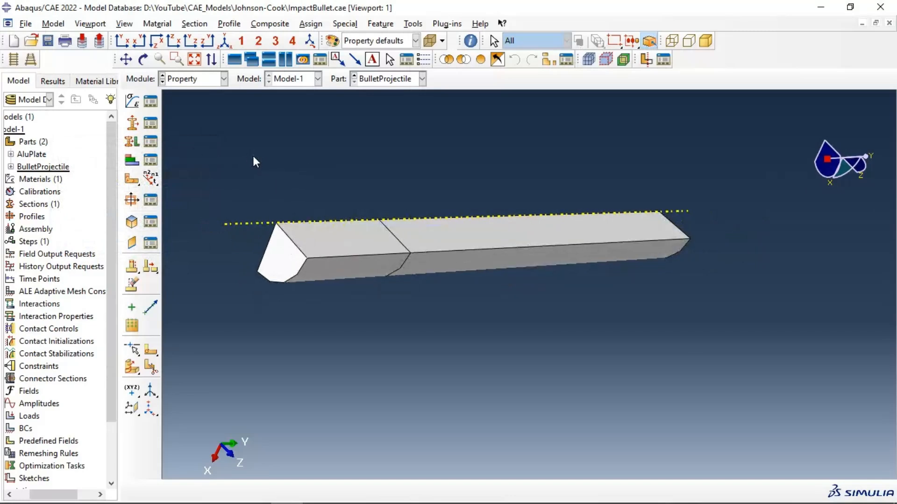
pyautogui.click(132, 141)
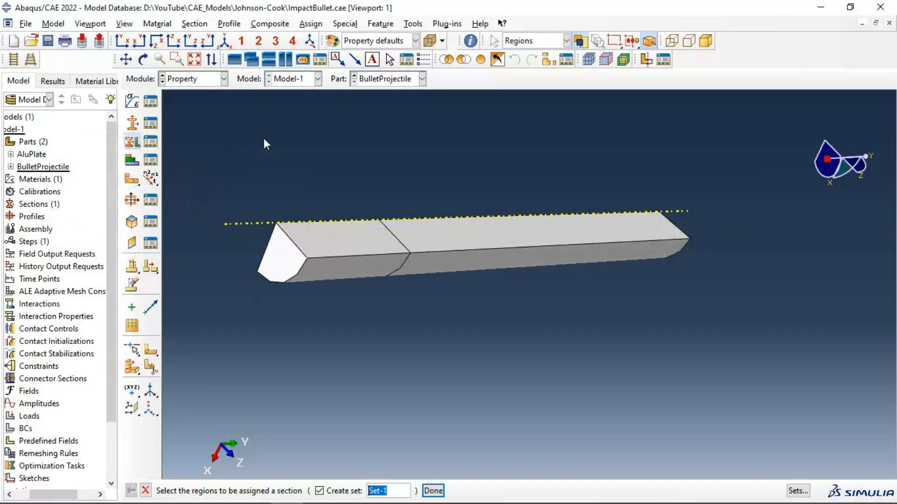
pyautogui.moveTo(266, 188); pyautogui.dragTo(745, 347)
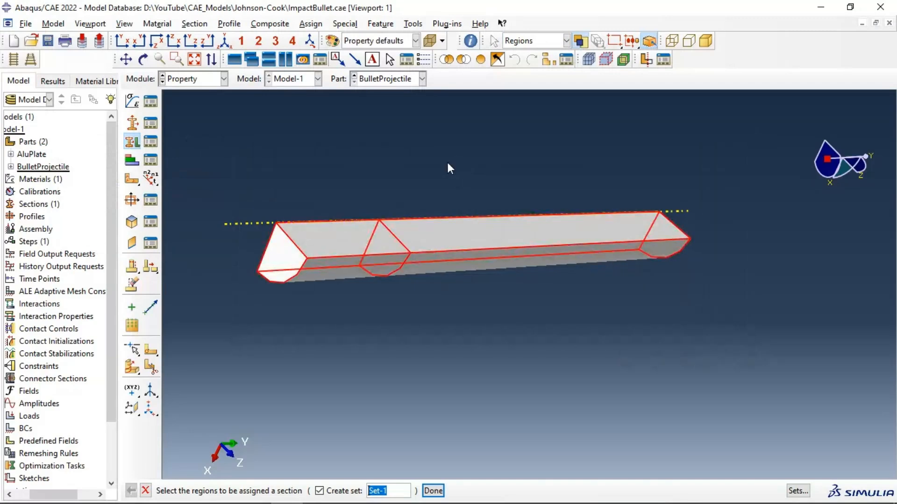
pyautogui.click(320, 491)
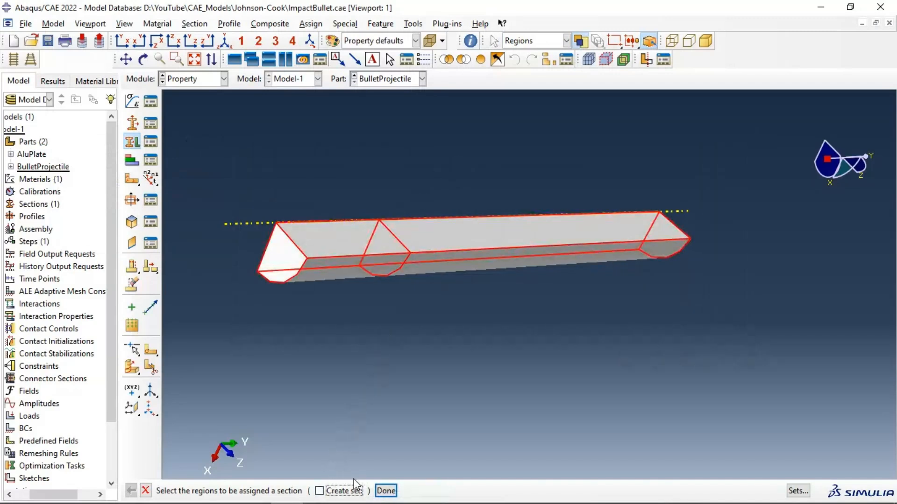
pyautogui.click(386, 490)
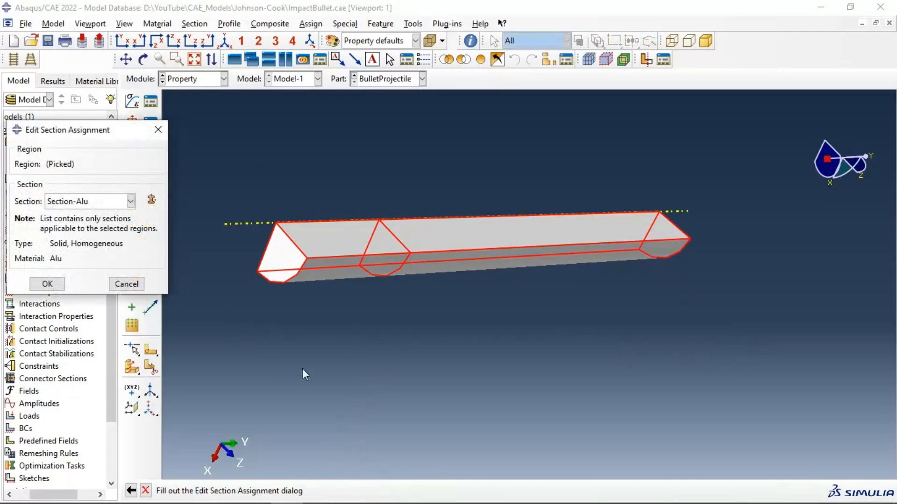
pyautogui.click(63, 284)
# - Assign Section-Alu to all regions of the AluPlate part and finish the section assignments
pyautogui.click(375, 83)
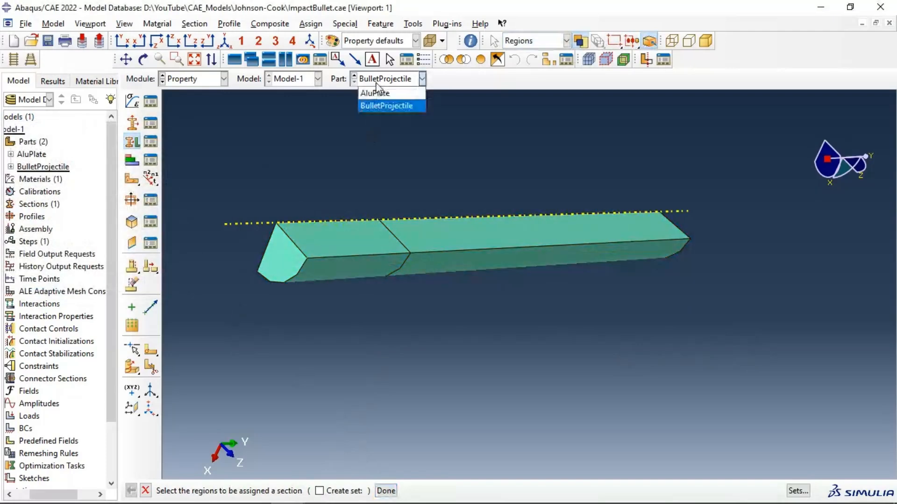
pyautogui.click(377, 93)
pyautogui.moveTo(290, 119); pyautogui.dragTo(786, 449)
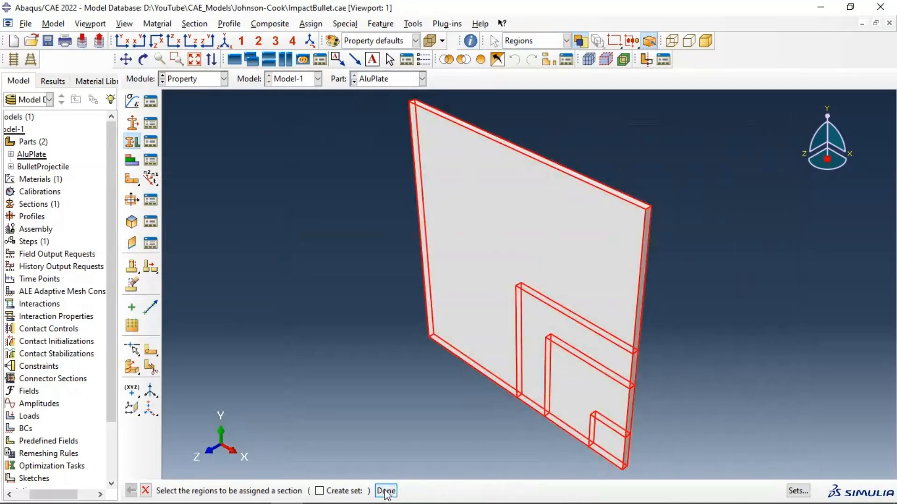
pyautogui.click(386, 490)
pyautogui.click(50, 285)
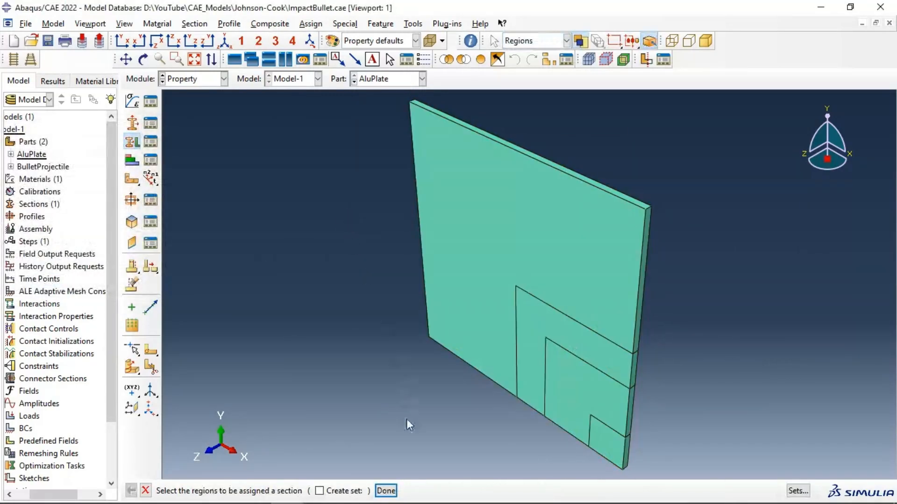
pyautogui.click(385, 491)
# - Create a Dynamic, Explicit analysis step after the Initial step with a time period of 8e-5
pyautogui.click(201, 79)
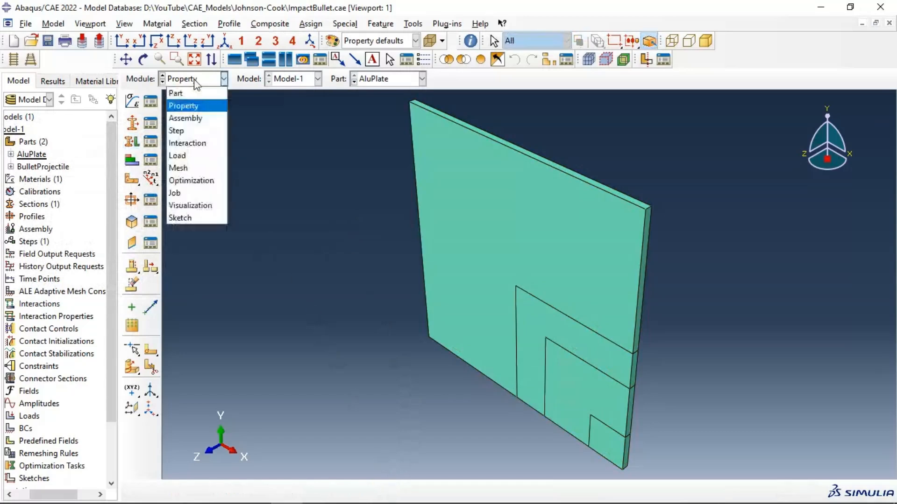
pyautogui.click(209, 129)
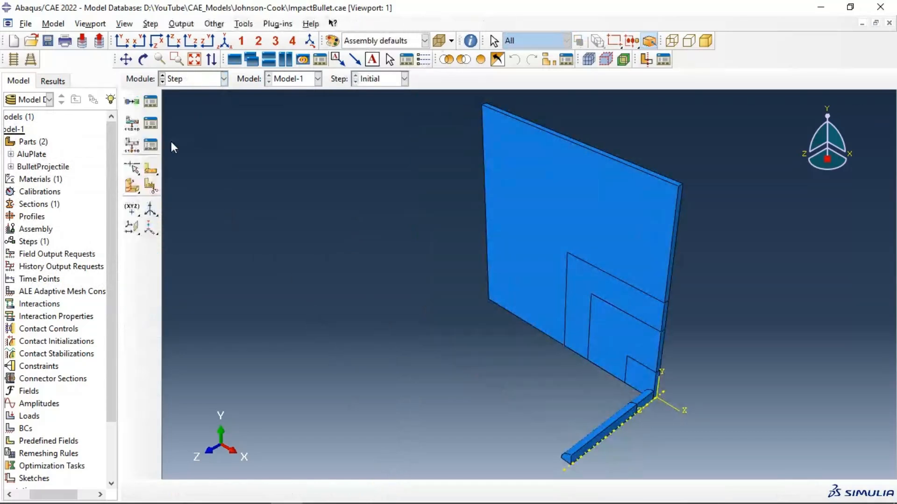
pyautogui.click(151, 101)
pyautogui.click(254, 205)
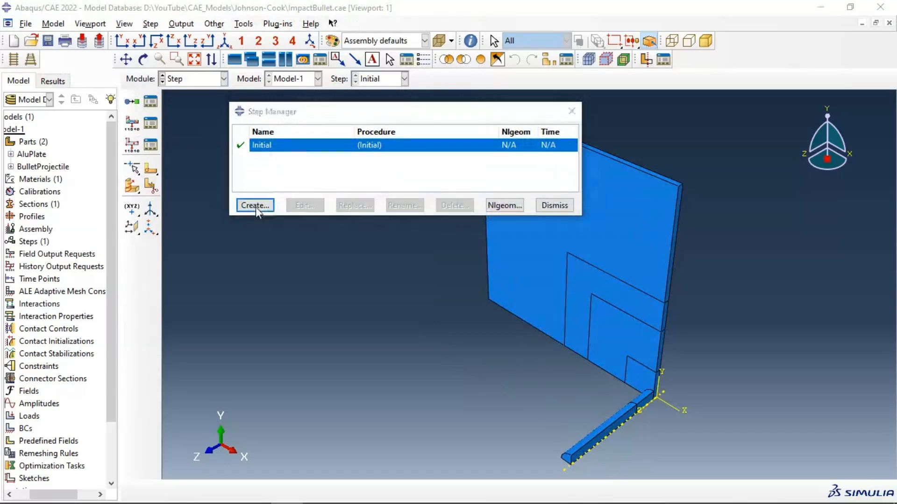
pyautogui.scroll(3, 229, 299)
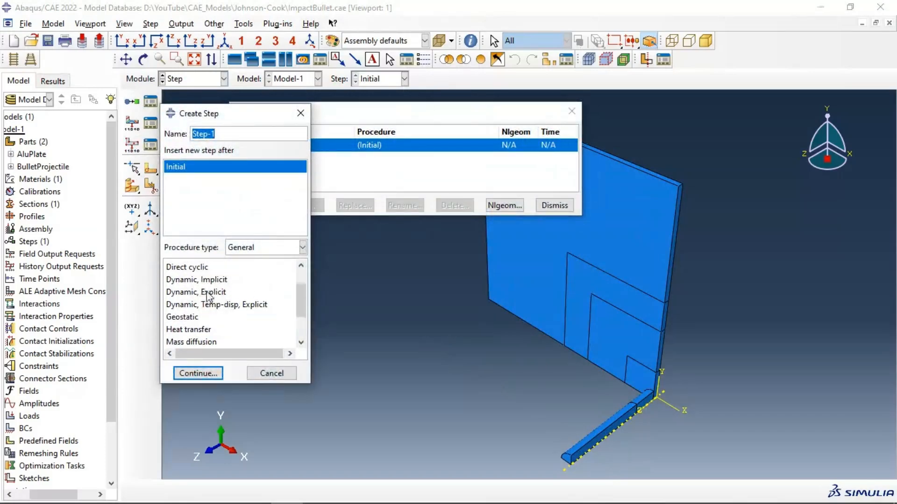
pyautogui.click(200, 293)
pyautogui.click(215, 372)
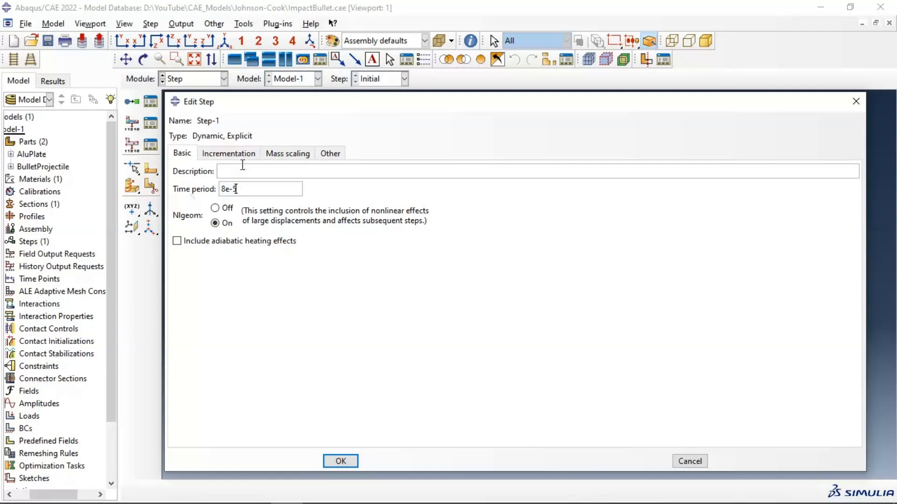
pyautogui.moveTo(239, 190); pyautogui.dragTo(220, 189)
pyautogui.click(342, 461)
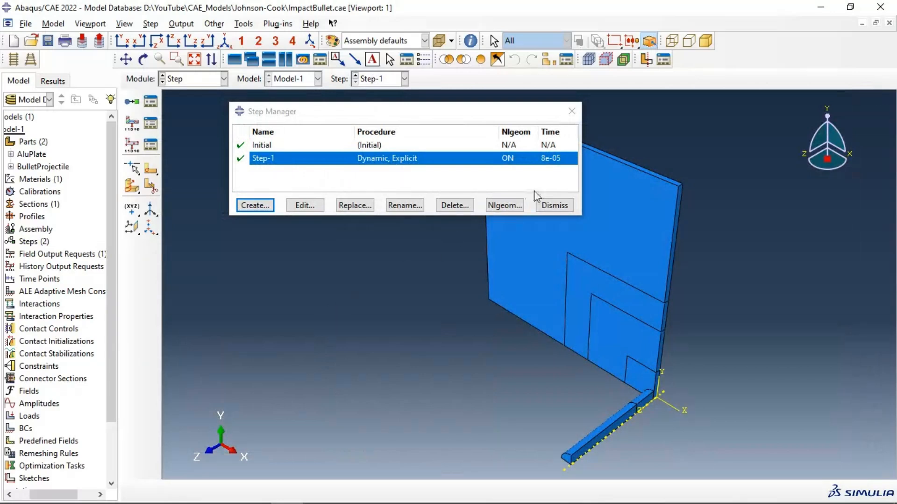
pyautogui.click(553, 207)
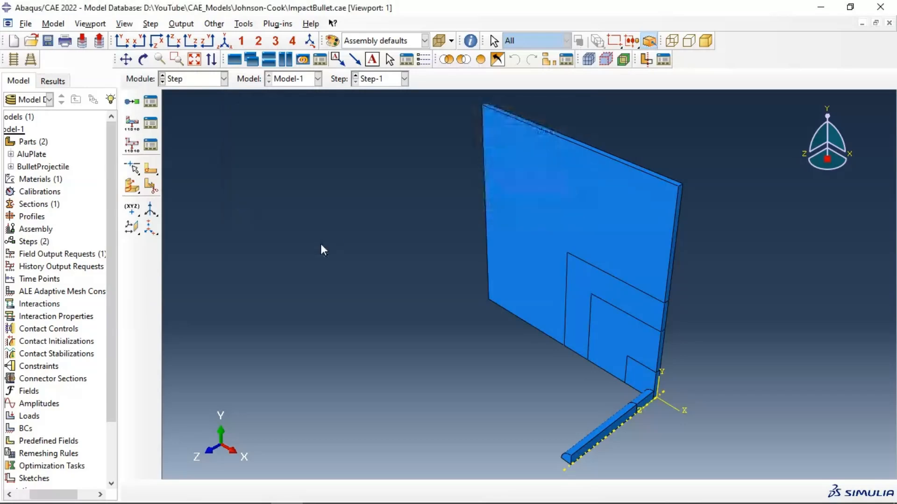
# - Add the STATUS variable from the State/Field/User/Time group to field output request F-Output-1
pyautogui.click(151, 123)
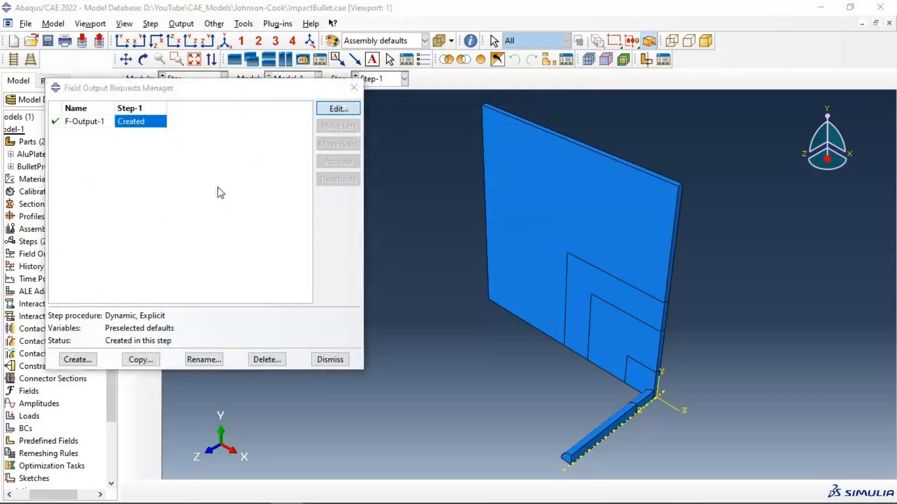
pyautogui.scroll(-1, 67, 301)
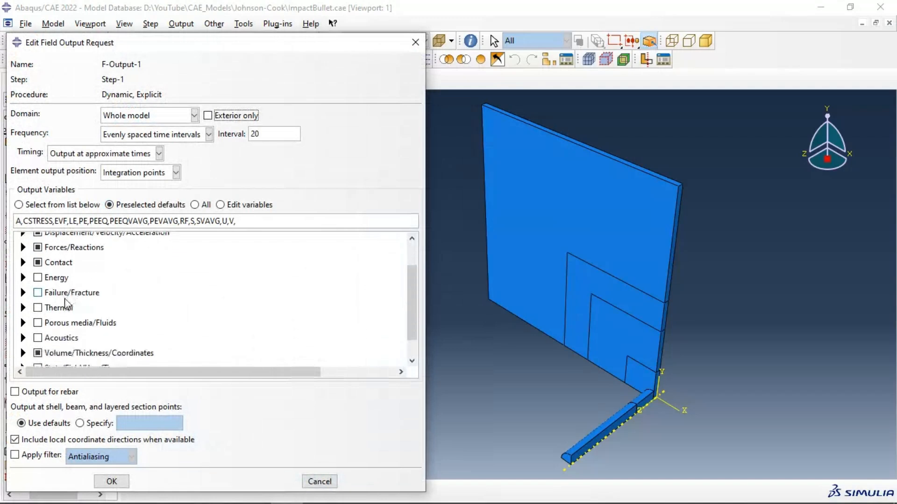
pyautogui.scroll(-1, 67, 305)
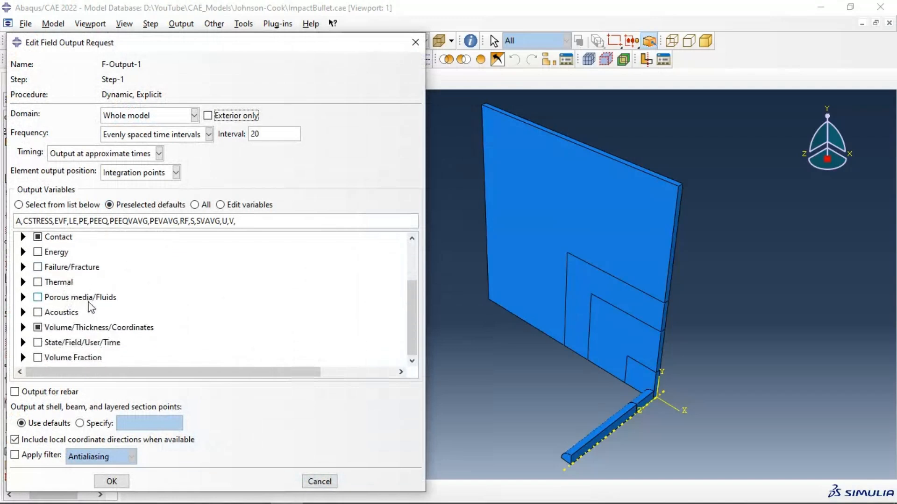
pyautogui.click(23, 343)
pyautogui.scroll(-5, 71, 280)
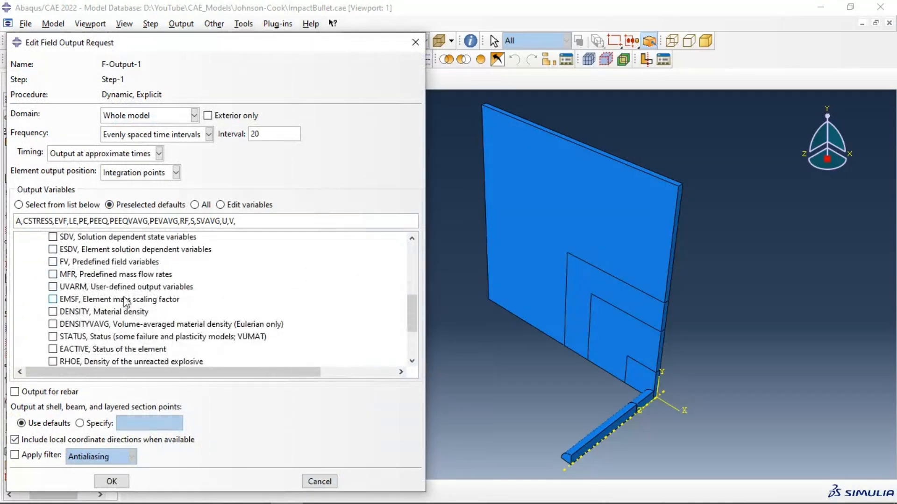
pyautogui.click(53, 258)
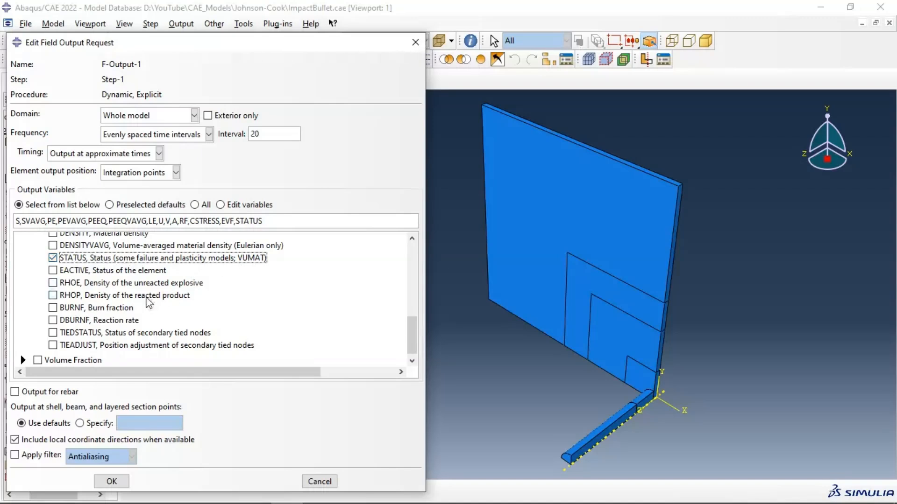
# - Examine which strain and stress variables are available and selected in the field output request
pyautogui.scroll(15, 140, 302)
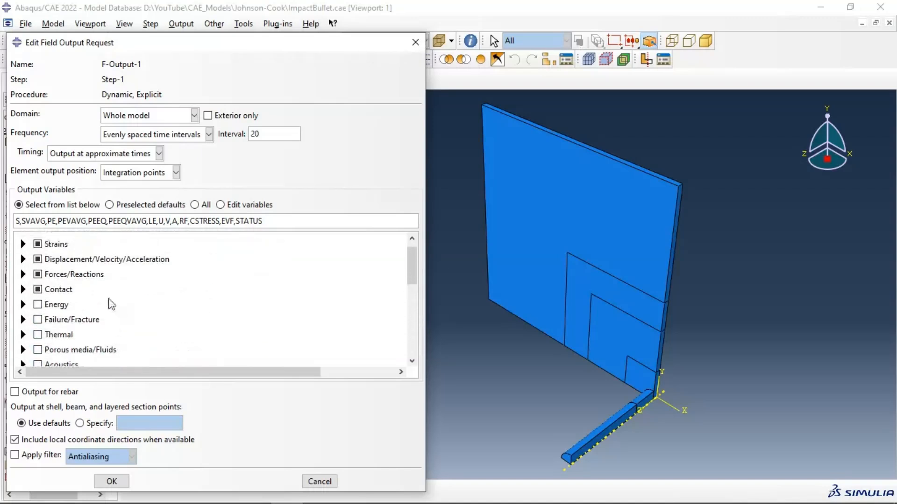
pyautogui.click(23, 257)
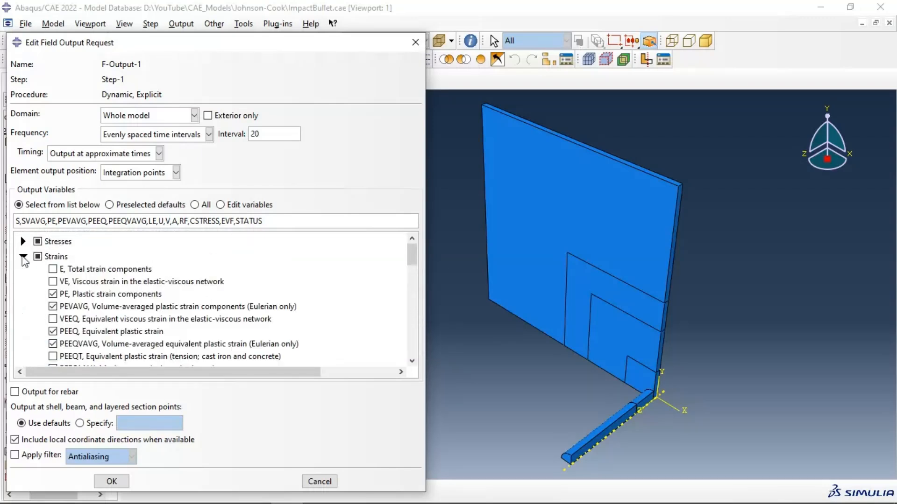
pyautogui.scroll(-1, 104, 279)
pyautogui.scroll(-2, 104, 279)
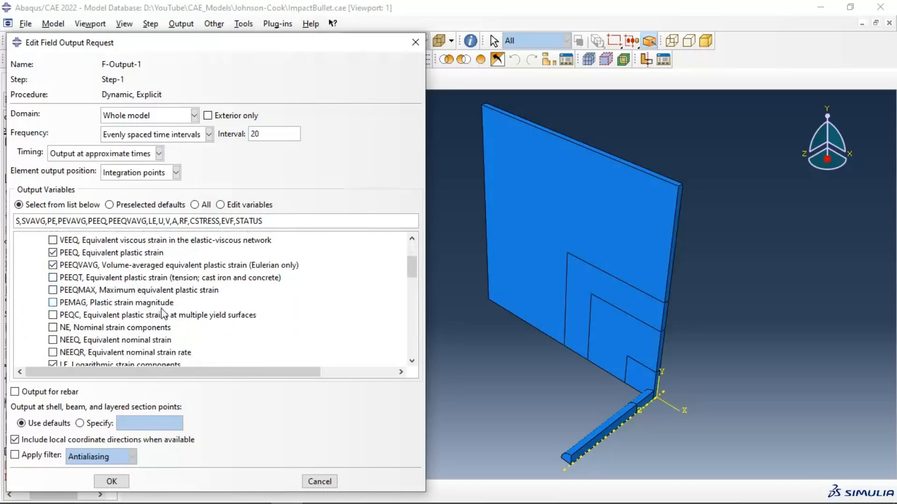
pyautogui.scroll(-2, 119, 296)
pyautogui.scroll(-2, 150, 290)
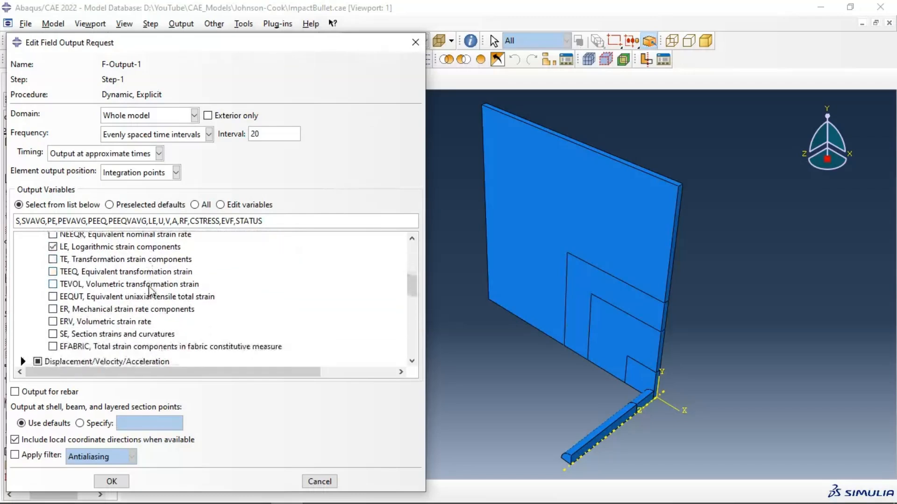
pyautogui.scroll(8, 135, 293)
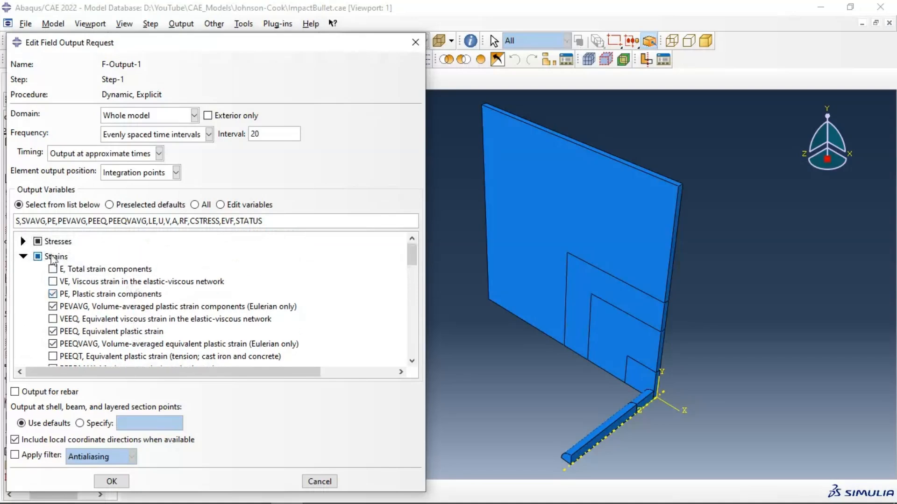
pyautogui.click(23, 241)
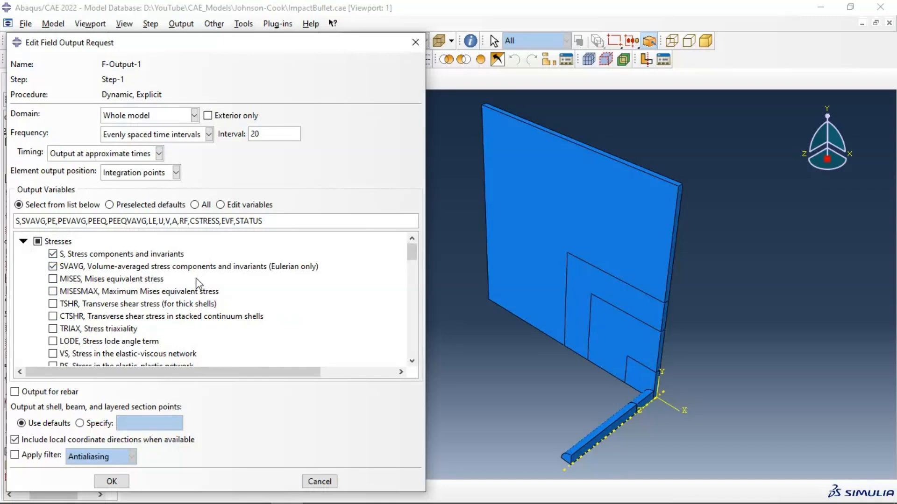
pyautogui.scroll(-1, 195, 277)
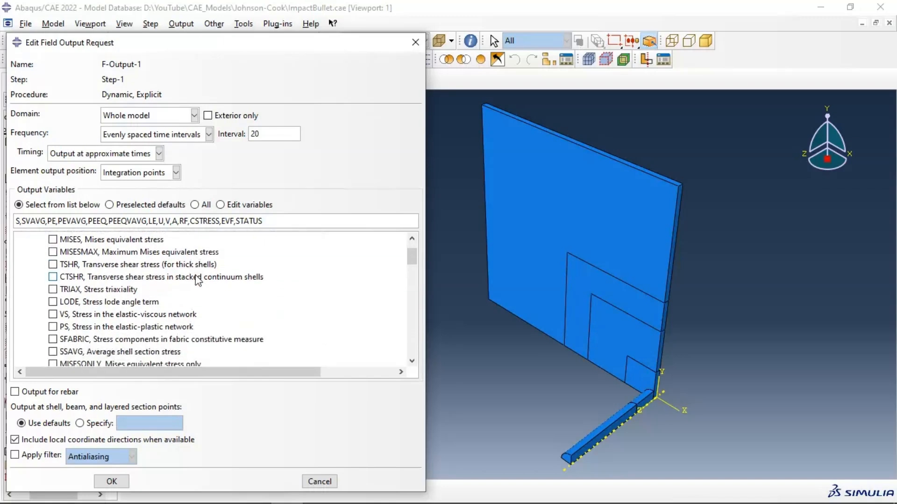
pyautogui.scroll(-1, 196, 280)
pyautogui.scroll(-1, 199, 280)
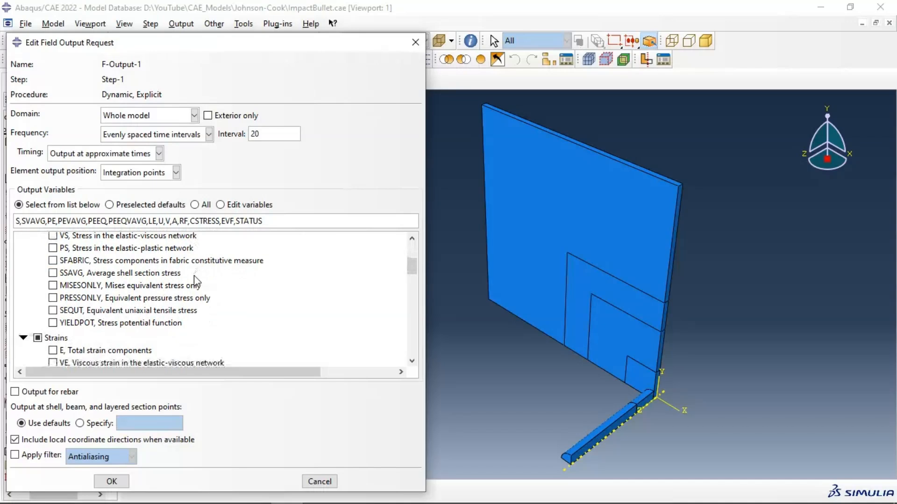
pyautogui.scroll(3, 182, 290)
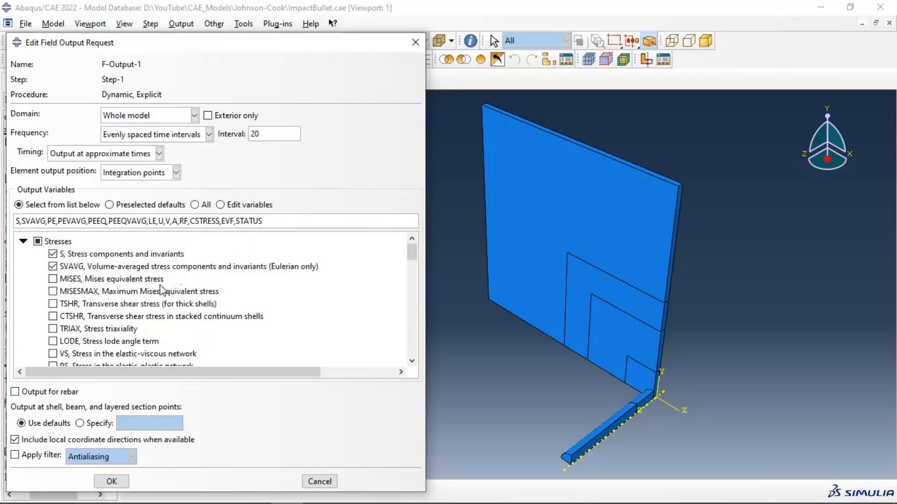
pyautogui.scroll(-4, 176, 310)
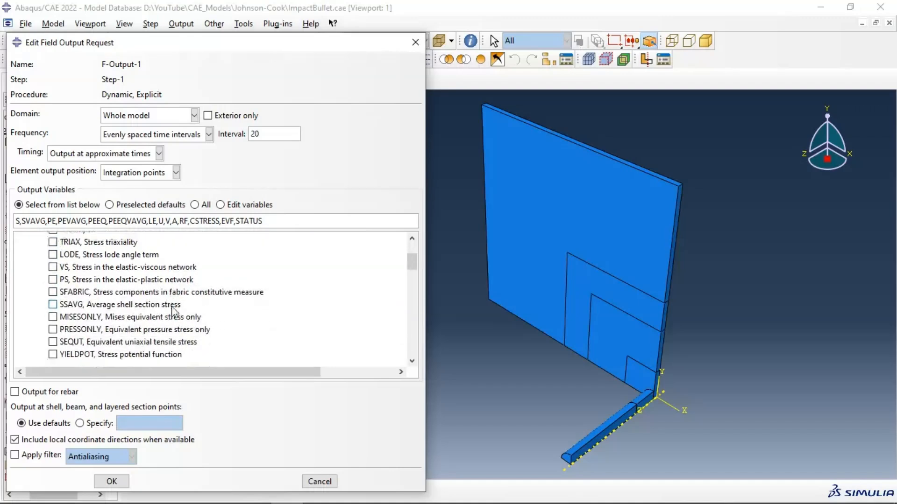
pyautogui.scroll(-7, 173, 311)
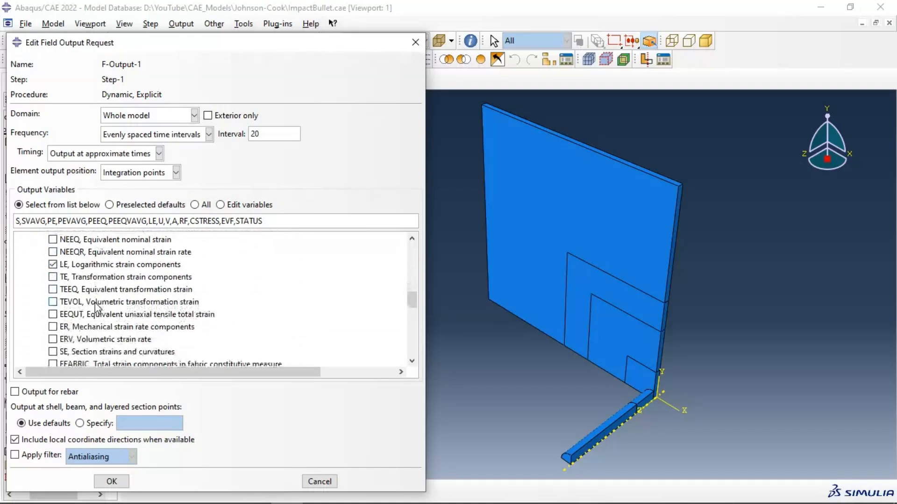
# - Add the DMICRT damage initiation criteria variable from the Failure/Fracture group to the field output request
pyautogui.scroll(-1, 84, 312)
pyautogui.scroll(-2, 33, 281)
pyautogui.click(23, 268)
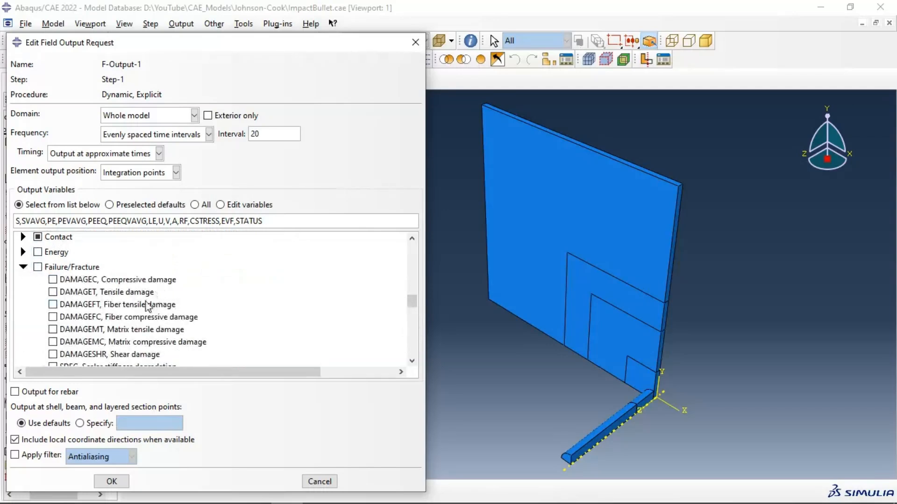
pyautogui.scroll(-2, 157, 340)
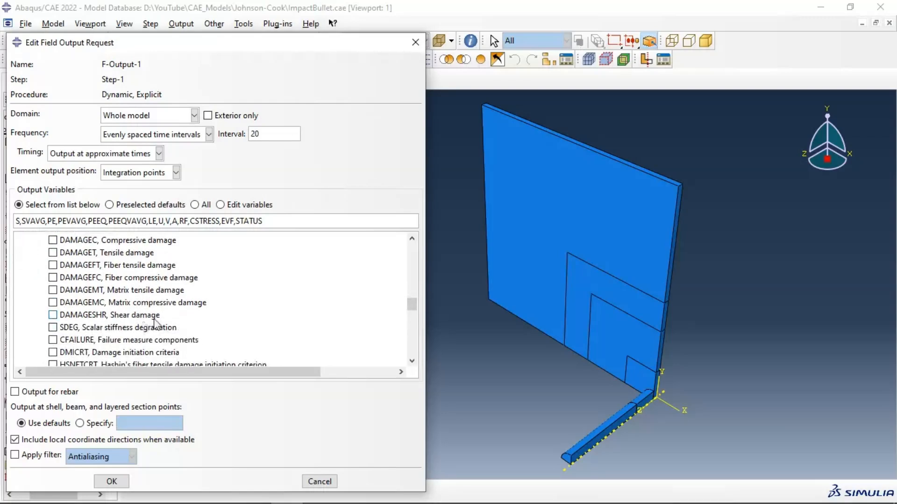
pyautogui.click(126, 318)
pyautogui.click(126, 319)
pyautogui.scroll(-1, 146, 291)
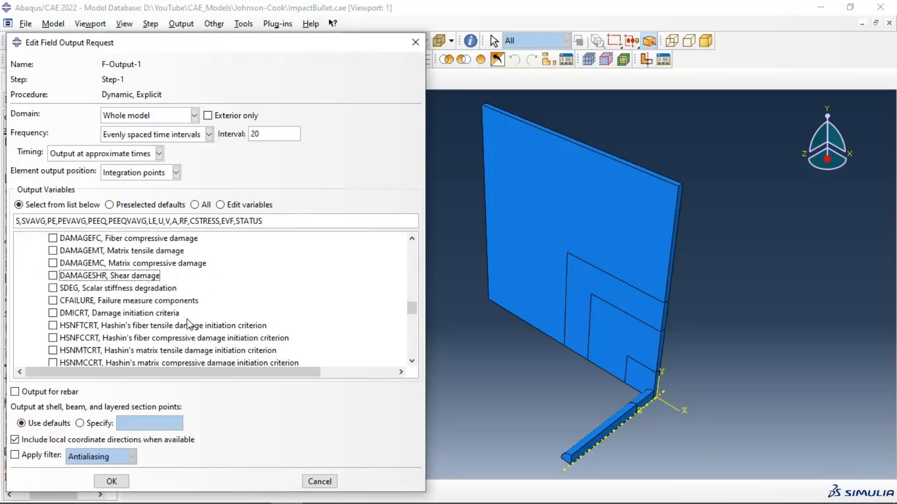
pyautogui.click(155, 314)
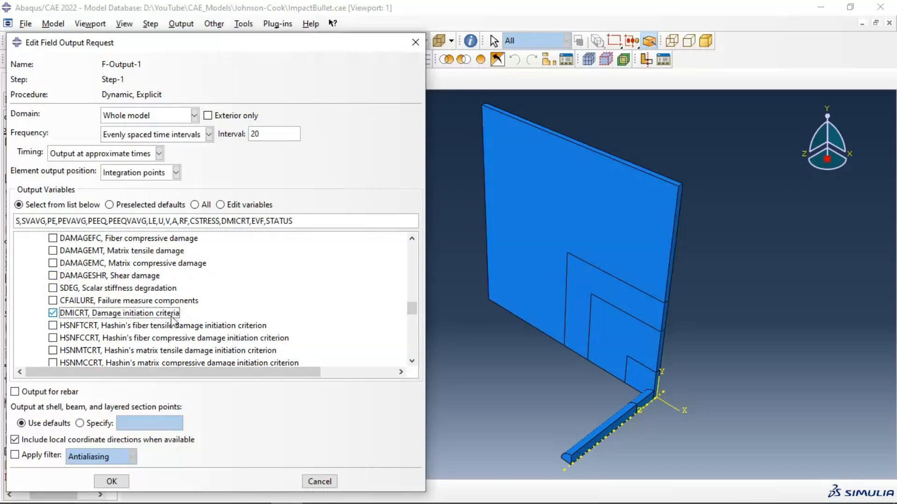
pyautogui.scroll(-1, 170, 331)
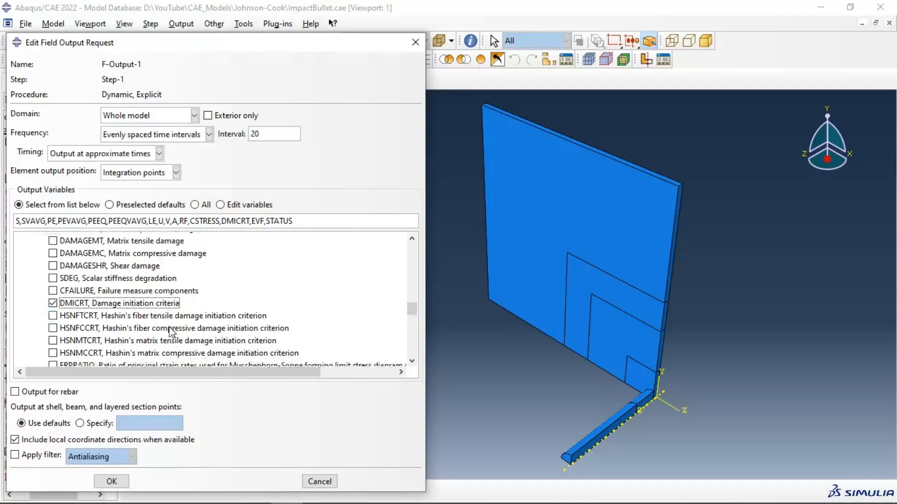
pyautogui.scroll(-1, 187, 341)
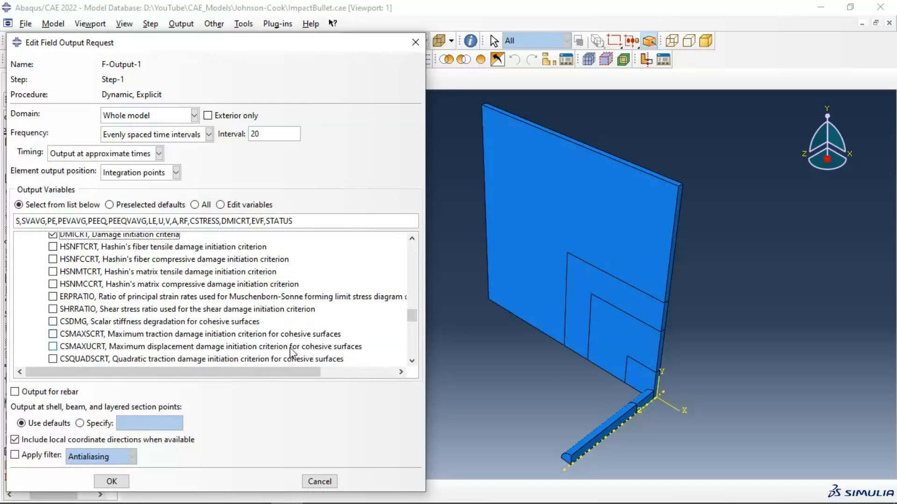
pyautogui.click(62, 349)
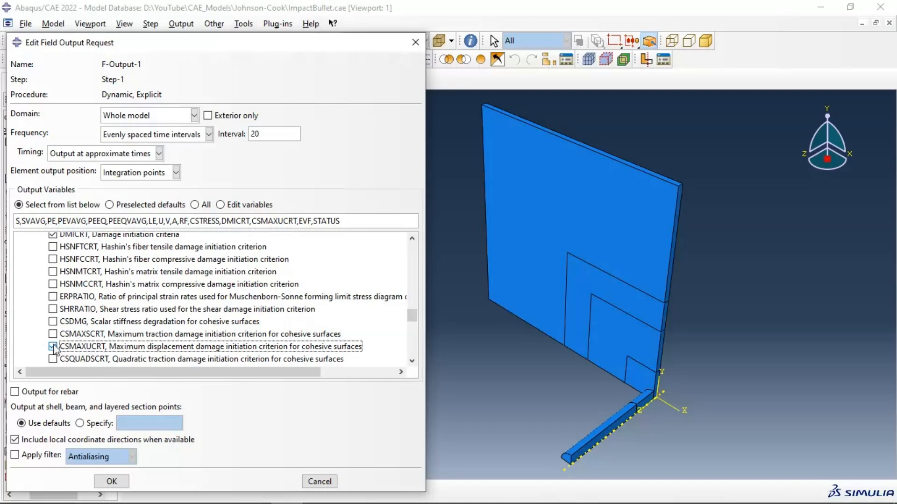
pyautogui.click(53, 348)
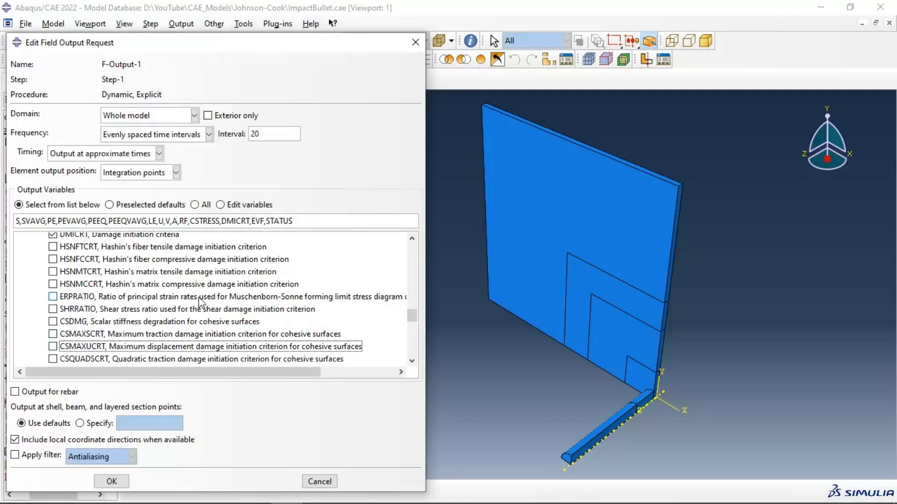
pyautogui.click(187, 360)
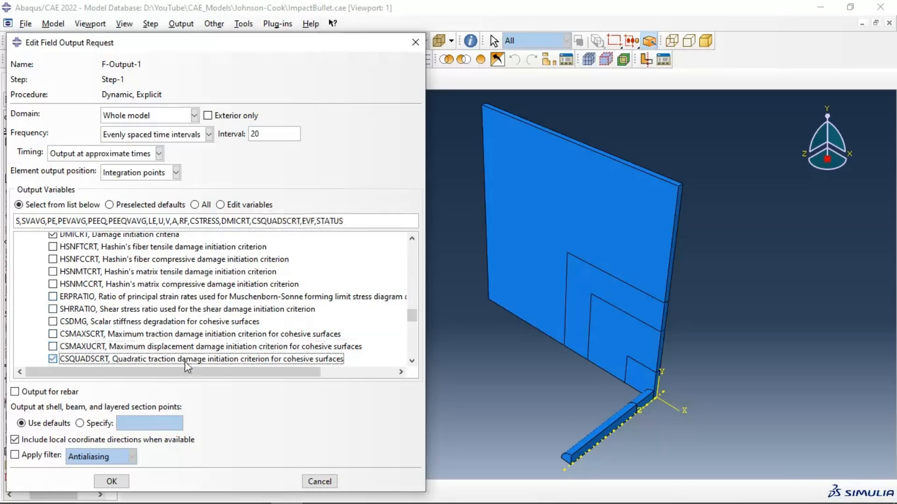
pyautogui.click(187, 360)
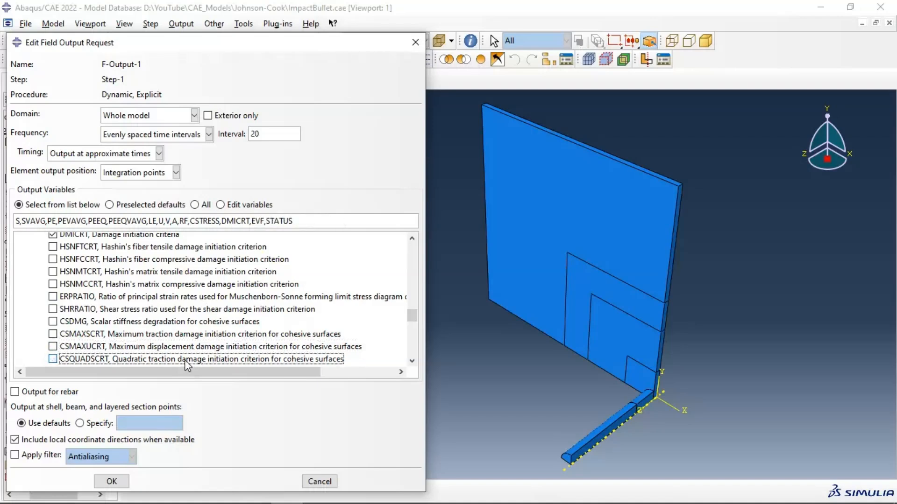
# - Add the DMICRTMAX, MMIXDMI and MMIXDME failure variables to the field output request and save it
pyautogui.scroll(-1, 186, 322)
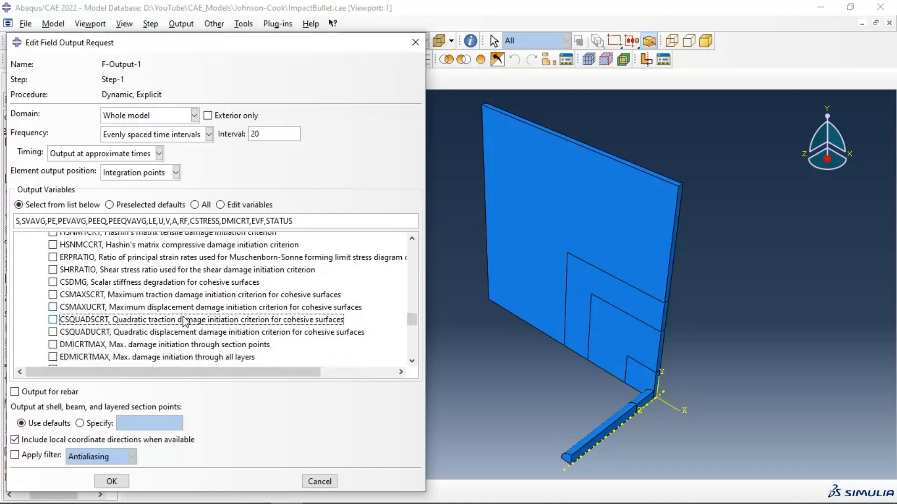
pyautogui.click(190, 345)
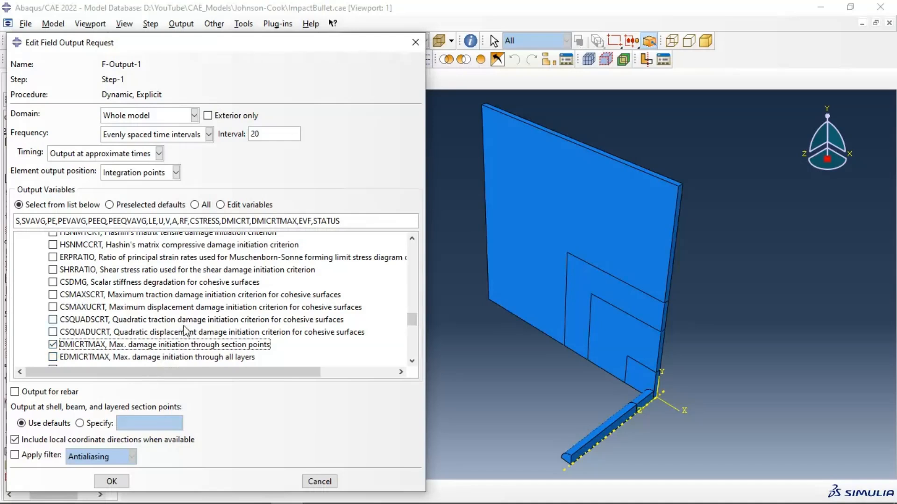
pyautogui.scroll(-1, 220, 333)
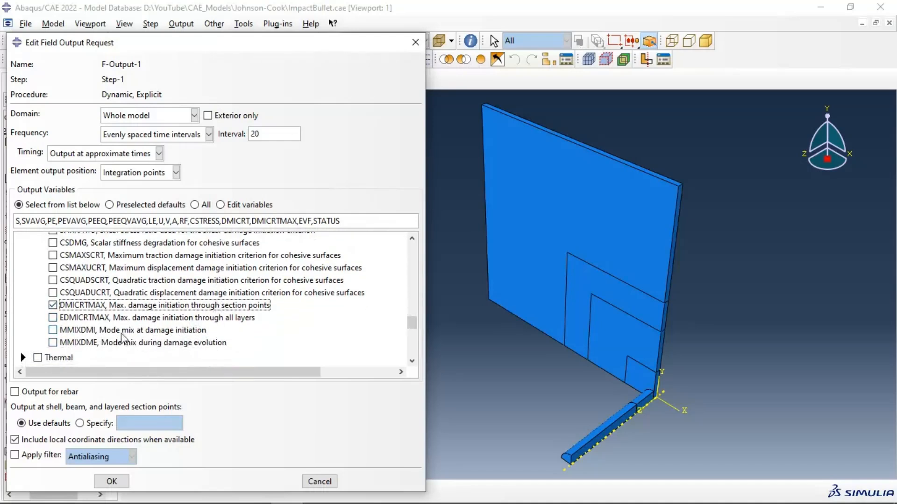
pyautogui.click(152, 343)
pyautogui.click(143, 330)
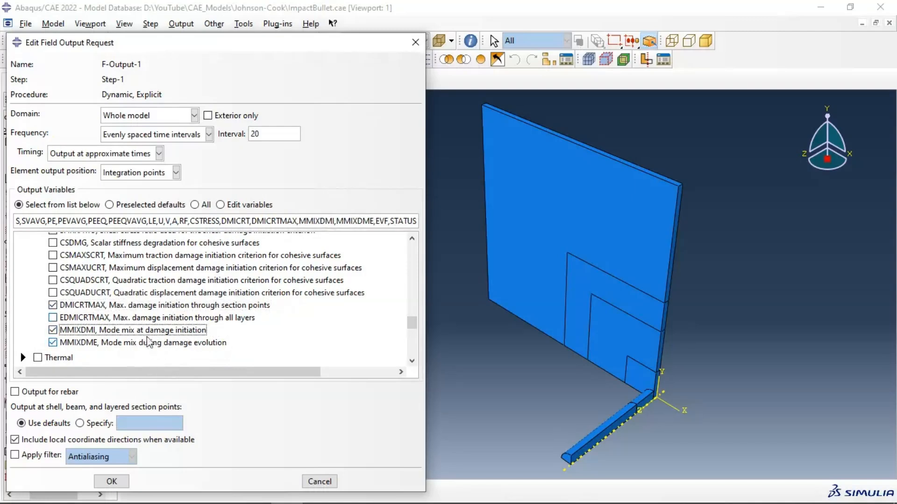
pyautogui.click(122, 483)
pyautogui.click(344, 359)
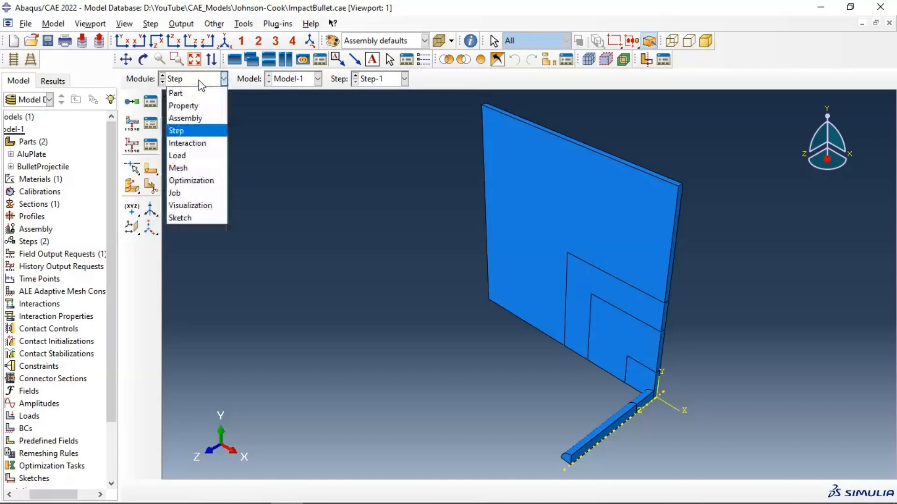
# - In the Interaction module, create contact property IntProp-1 with "Hard" contact normal behavior
pyautogui.click(210, 145)
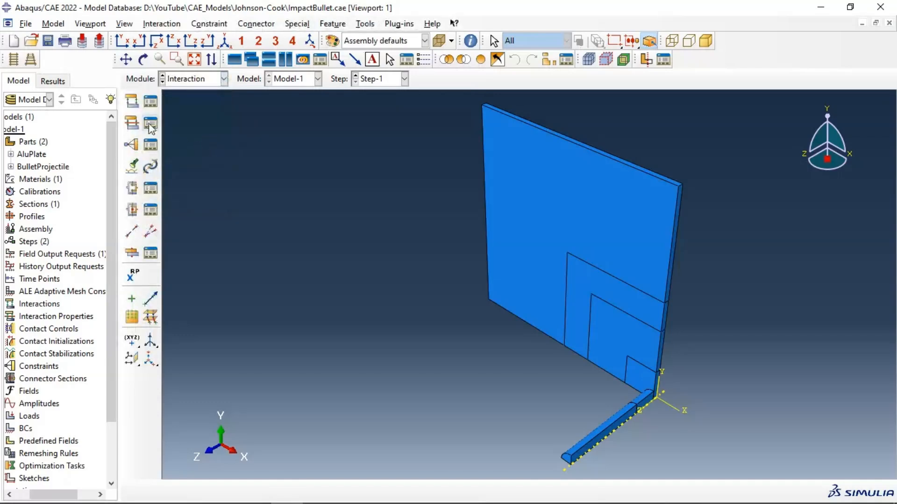
pyautogui.click(133, 124)
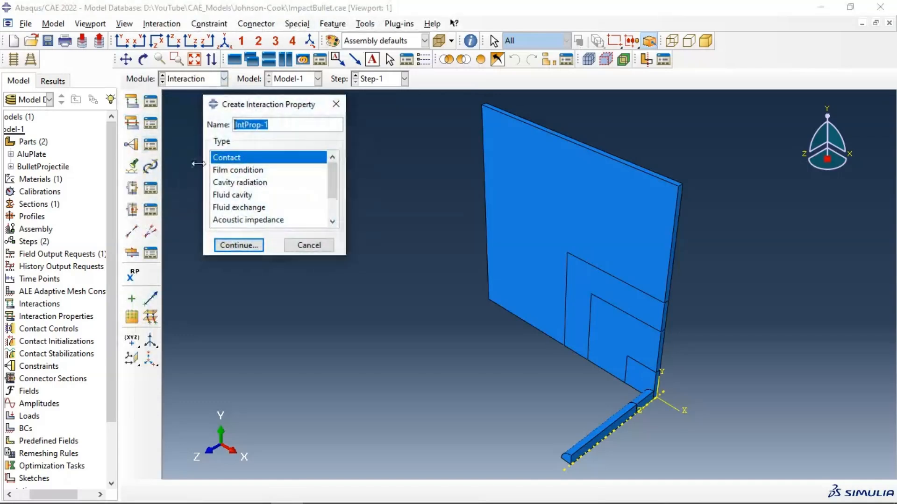
pyautogui.click(228, 245)
pyautogui.click(127, 131)
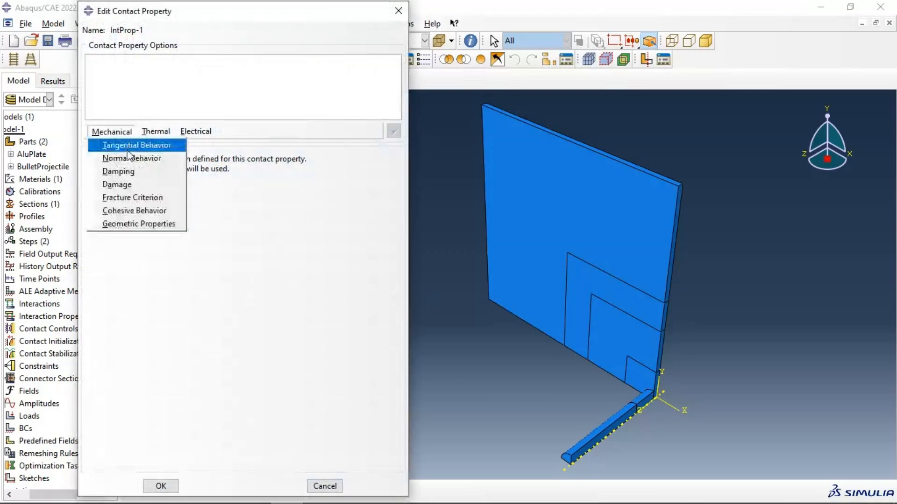
pyautogui.click(129, 159)
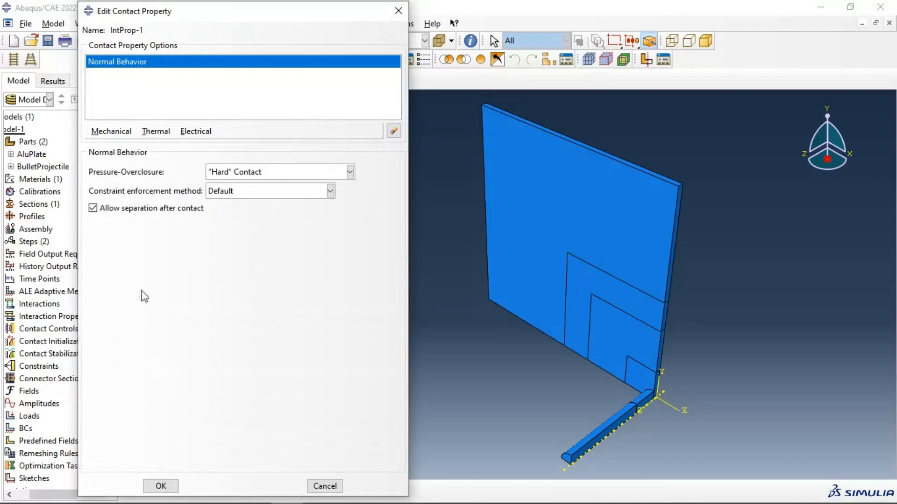
# - Add penalty tangential behavior with a friction coefficient of 0.3 to the contact property and save it
pyautogui.click(118, 132)
pyautogui.click(121, 146)
pyautogui.click(180, 173)
pyautogui.click(193, 198)
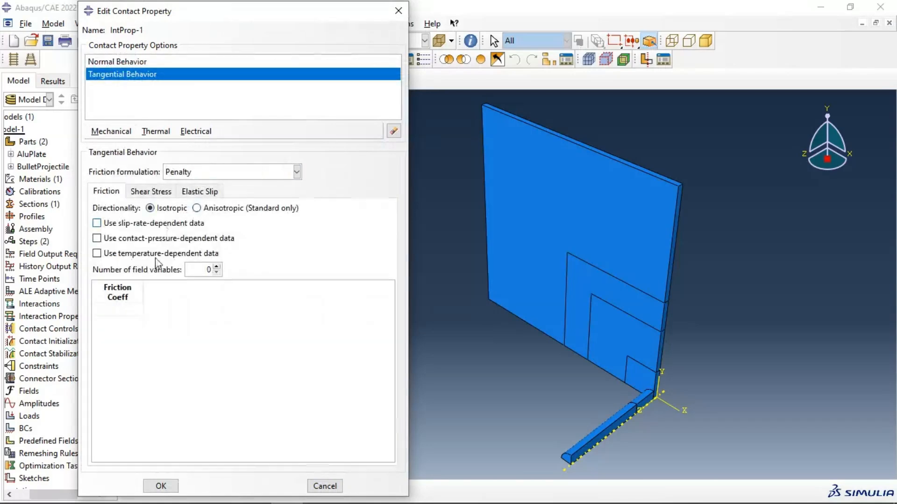
pyautogui.click(120, 309)
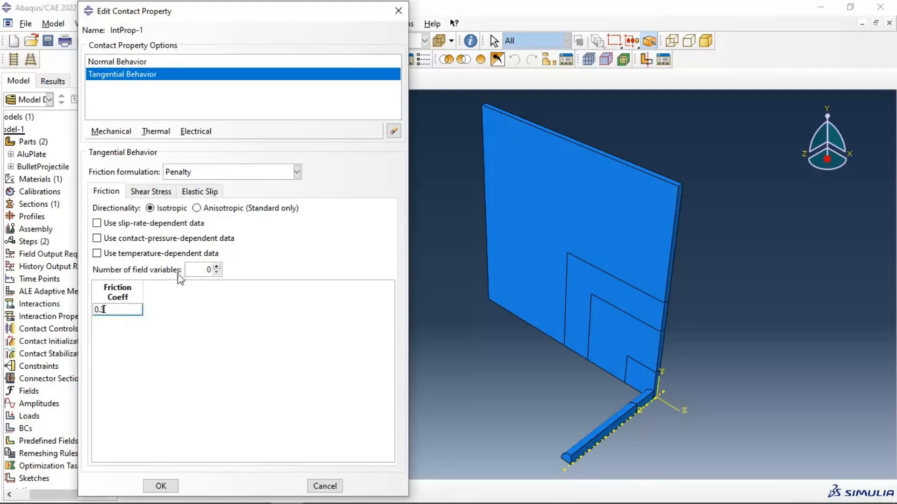
pyautogui.click(170, 488)
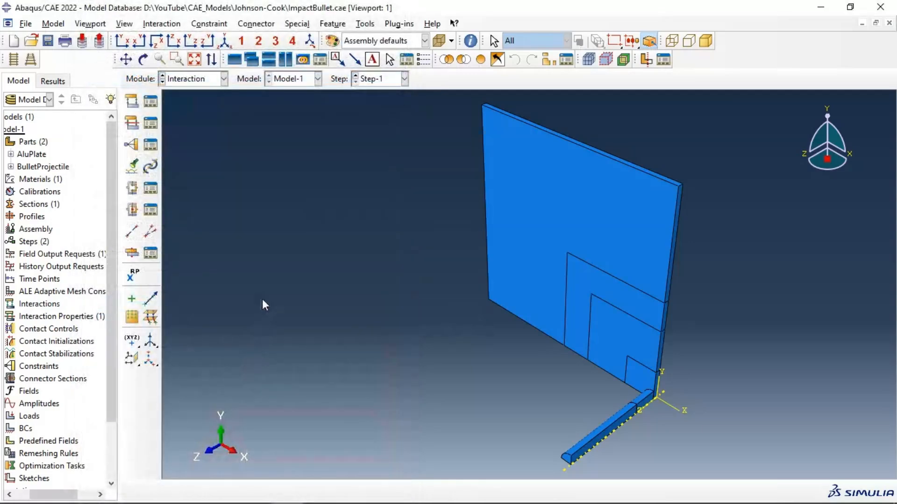
# - Create a General contact (Explicit) interaction in the Initial step with IntProp-1 as the global property assignment
pyautogui.click(132, 101)
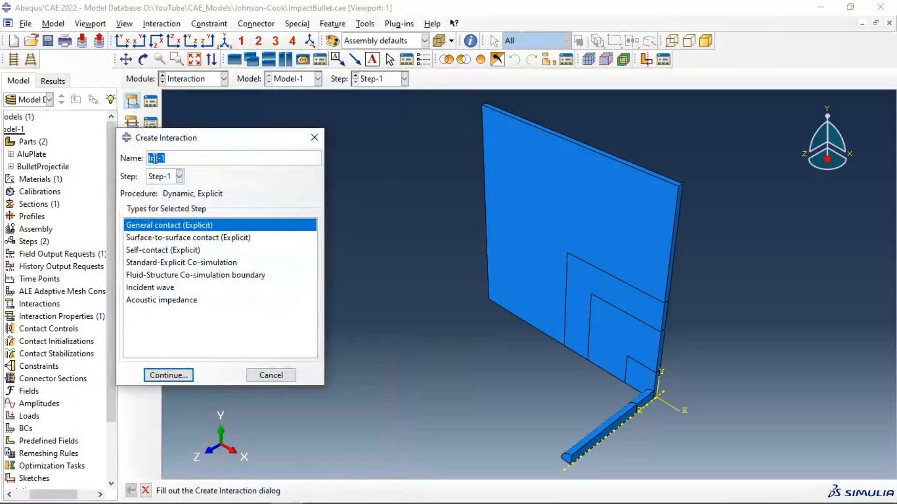
pyautogui.click(167, 177)
pyautogui.click(158, 191)
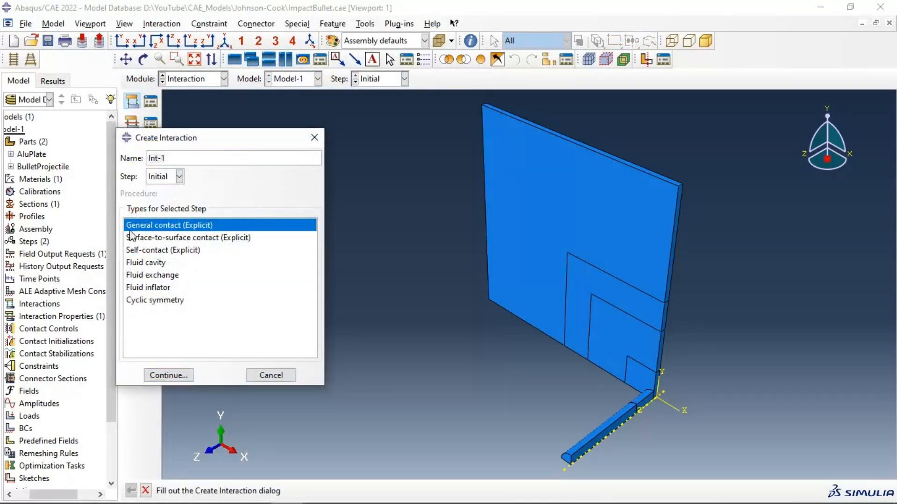
pyautogui.click(176, 375)
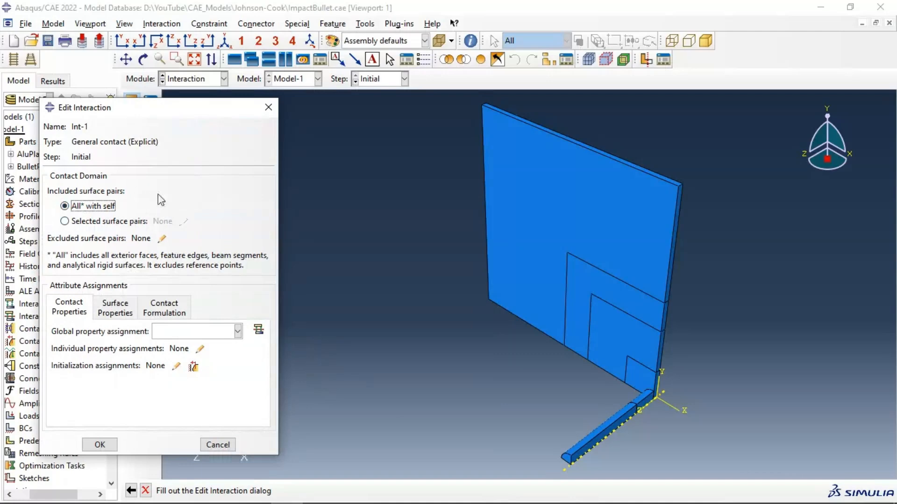
pyautogui.click(187, 333)
pyautogui.click(182, 347)
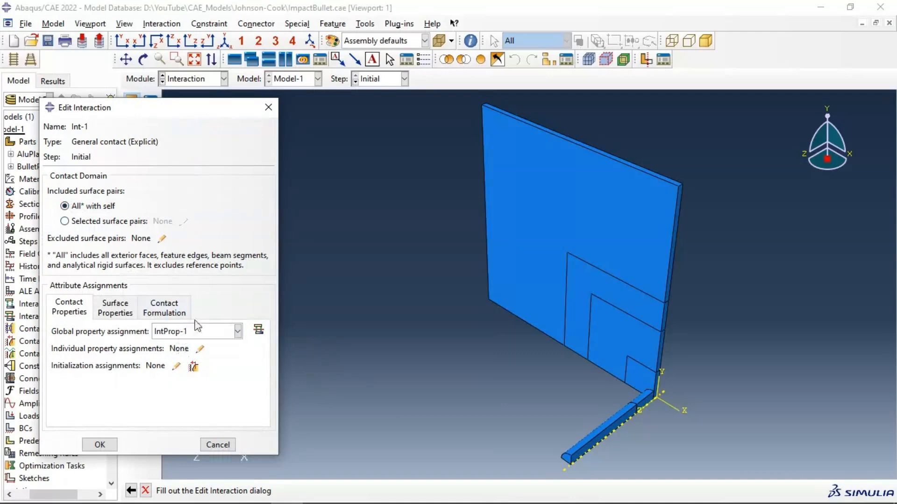
pyautogui.click(95, 445)
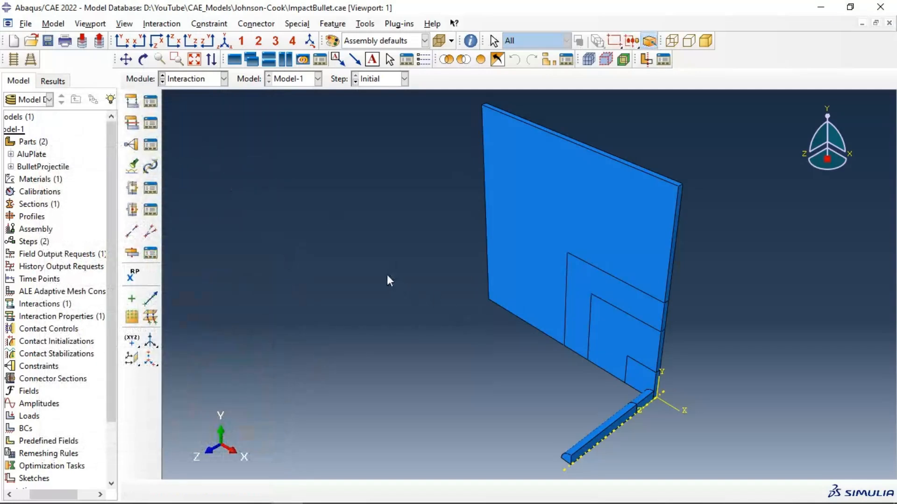
# - Switch to the Load module and begin a Symmetry/Antisymmetry/Encastre boundary condition in the Initial step
pyautogui.scroll(-1, 391, 280)
pyautogui.click(194, 81)
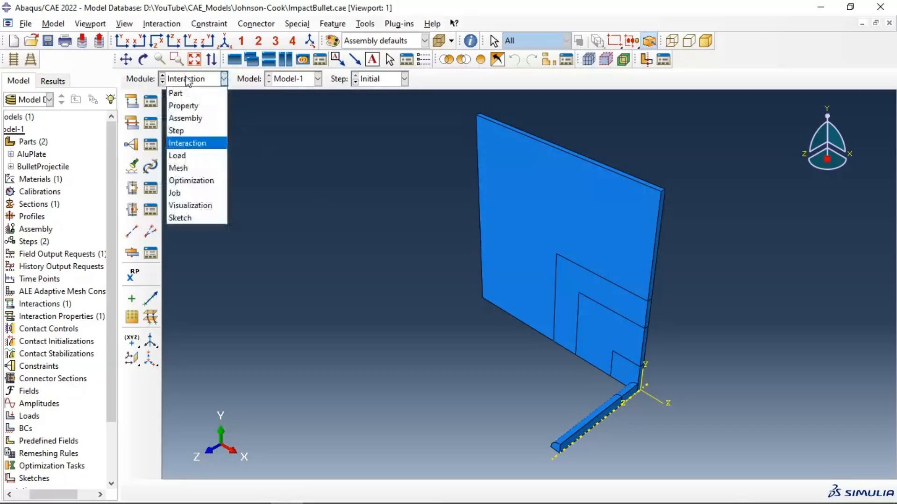
pyautogui.click(185, 158)
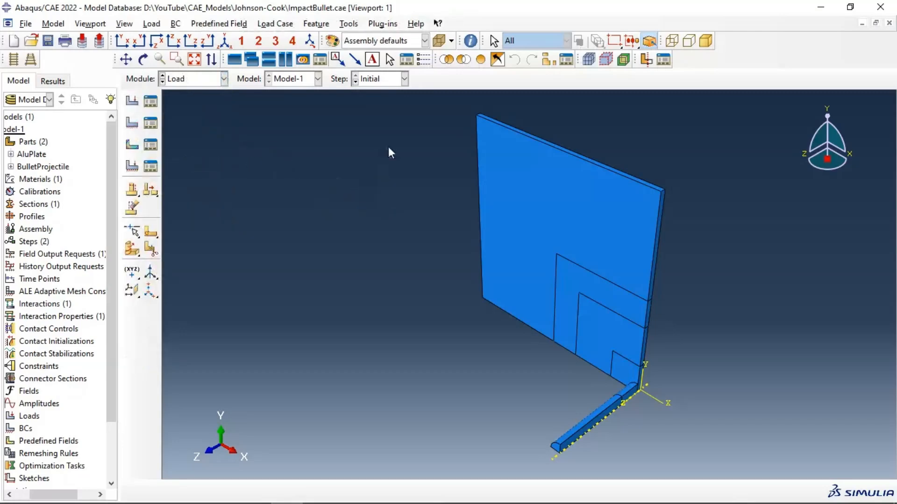
pyautogui.moveTo(437, 186)
pyautogui.keyDown('ctrl'); pyautogui.keyDown('alt'); pyautogui.mouseDown()
pyautogui.moveTo(480, 198)
pyautogui.moveTo(509, 236)
pyautogui.moveTo(521, 285)
pyautogui.moveTo(594, 336)
pyautogui.moveTo(450, 176)
pyautogui.mouseUp(); pyautogui.keyUp('alt'); pyautogui.keyUp('ctrl')
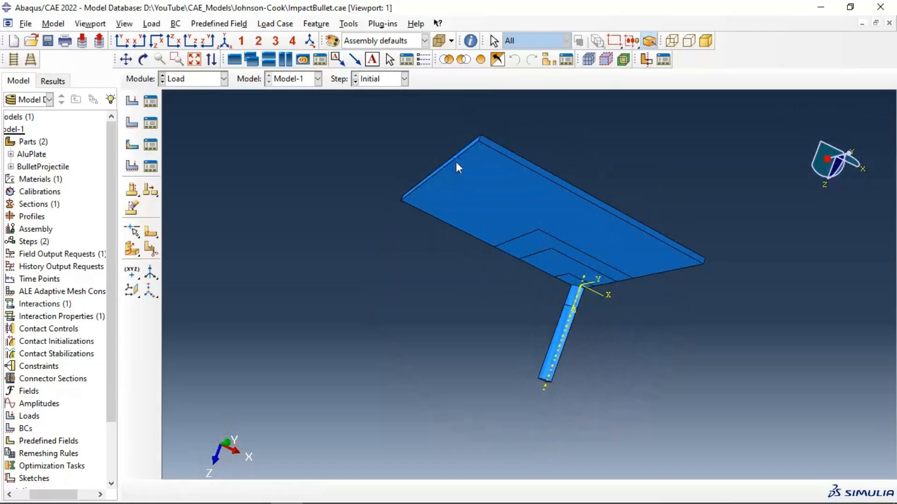
pyautogui.click(132, 122)
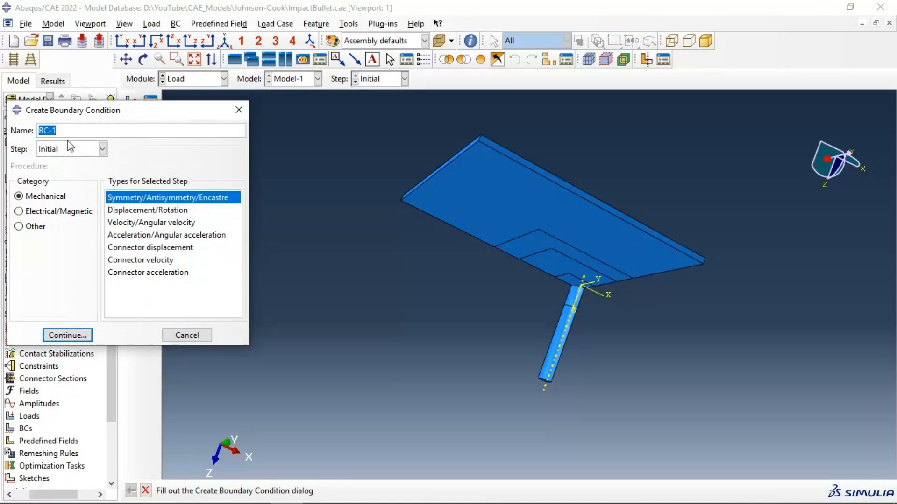
pyautogui.click(87, 333)
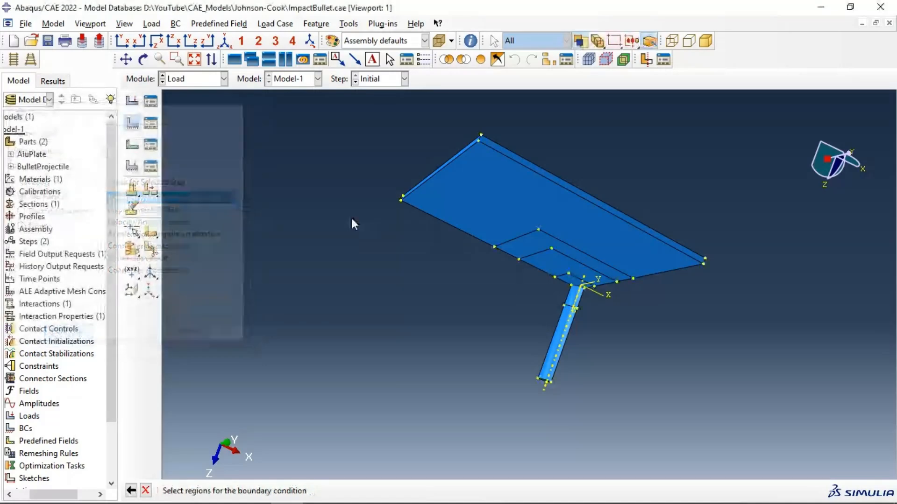
# - Select the plate's two outer edge faces and apply the ENCASTRE condition to them
pyautogui.click(492, 145)
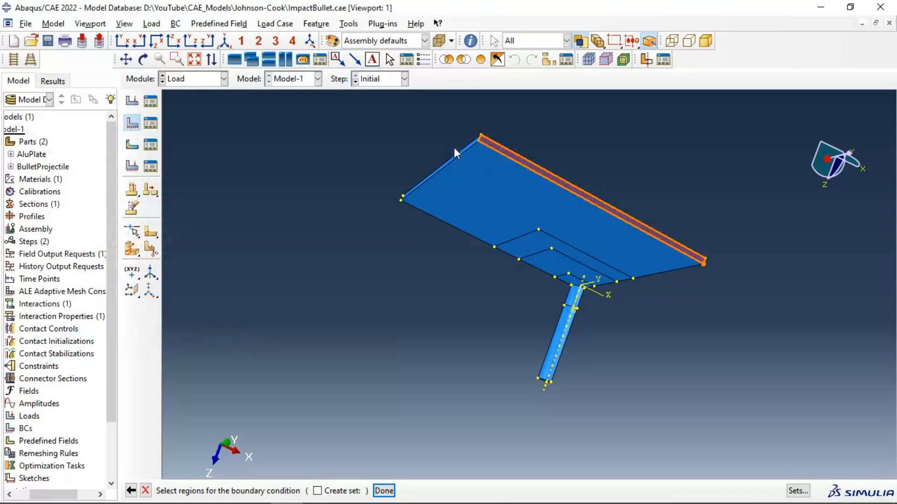
pyautogui.scroll(3, 466, 147)
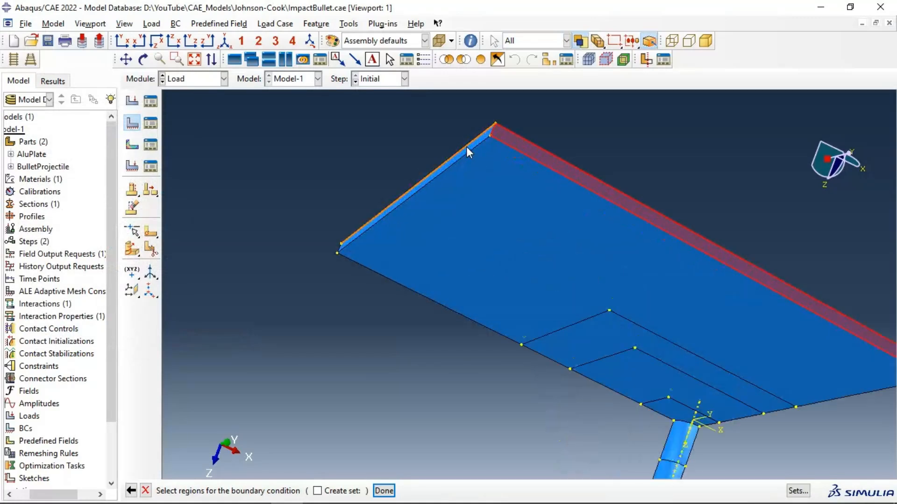
pyautogui.scroll(3, 473, 146)
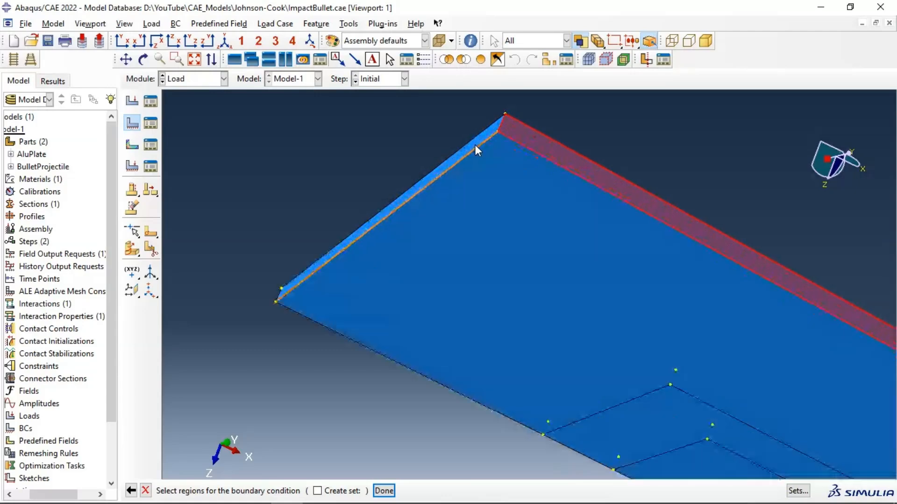
pyautogui.keyDown('shift'); pyautogui.click(485, 137); pyautogui.keyUp('shift')
pyautogui.scroll(-3, 453, 202)
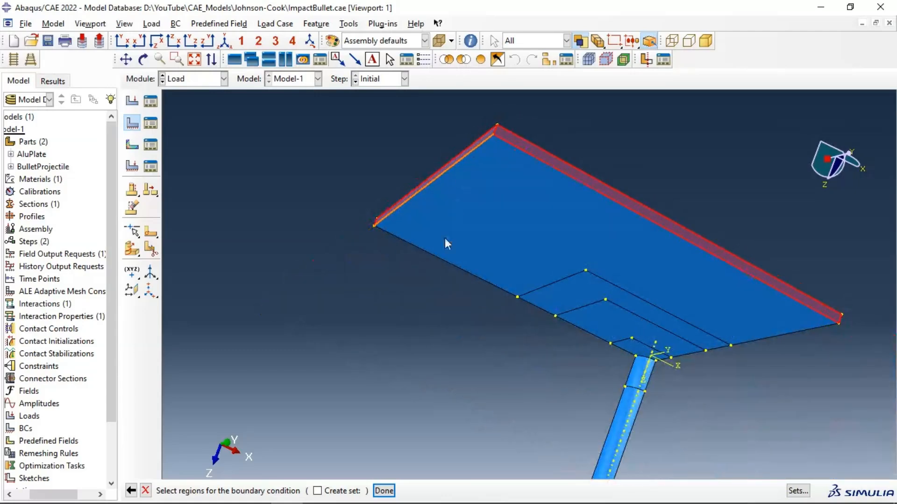
pyautogui.click(384, 491)
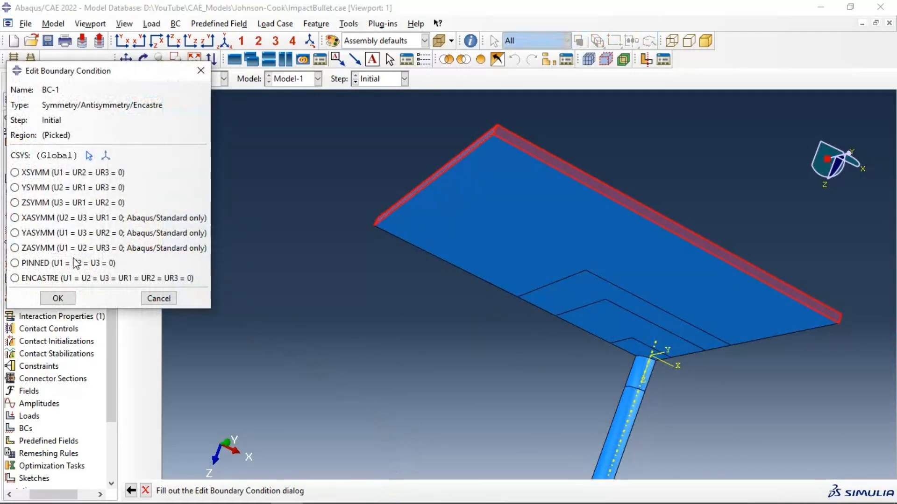
pyautogui.click(51, 279)
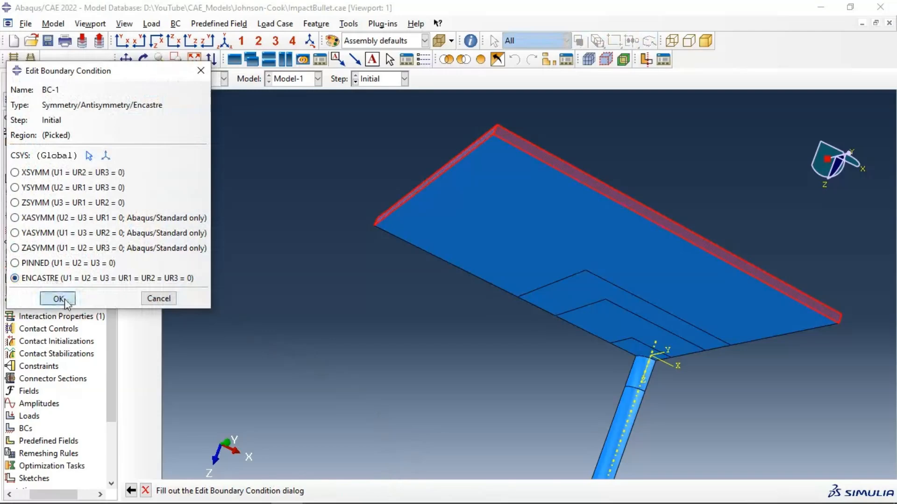
pyautogui.click(58, 299)
pyautogui.keyDown('ctrl'); pyautogui.keyDown('alt'); pyautogui.moveTo(607, 239); pyautogui.dragTo(668, 333); pyautogui.keyUp('alt'); pyautogui.keyUp('ctrl')
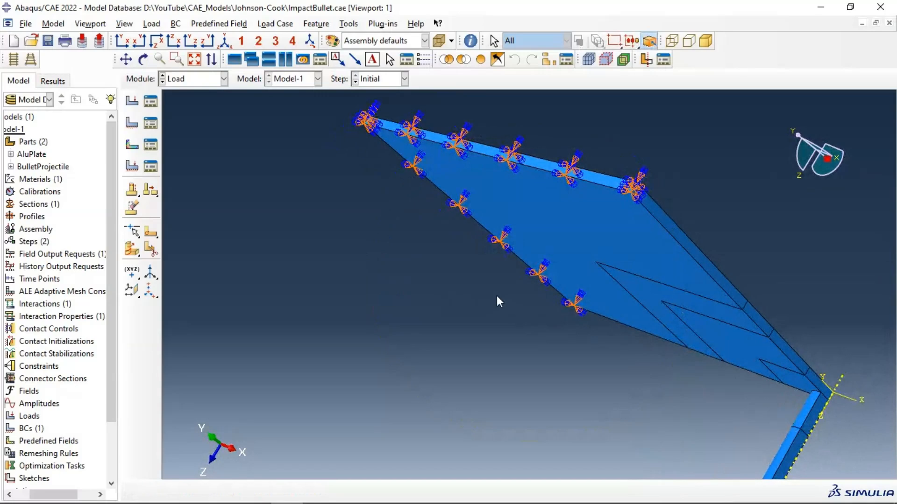
# - Start a Symmetry/Antisymmetry/Encastre boundary condition in the Initial step and select the plate and projectile faces on the YZ symmetry plane
pyautogui.scroll(-5, 496, 296)
pyautogui.keyDown('ctrl'); pyautogui.keyDown('alt'); pyautogui.moveTo(466, 260); pyautogui.dragTo(628, 270); pyautogui.keyUp('alt'); pyautogui.keyUp('ctrl')
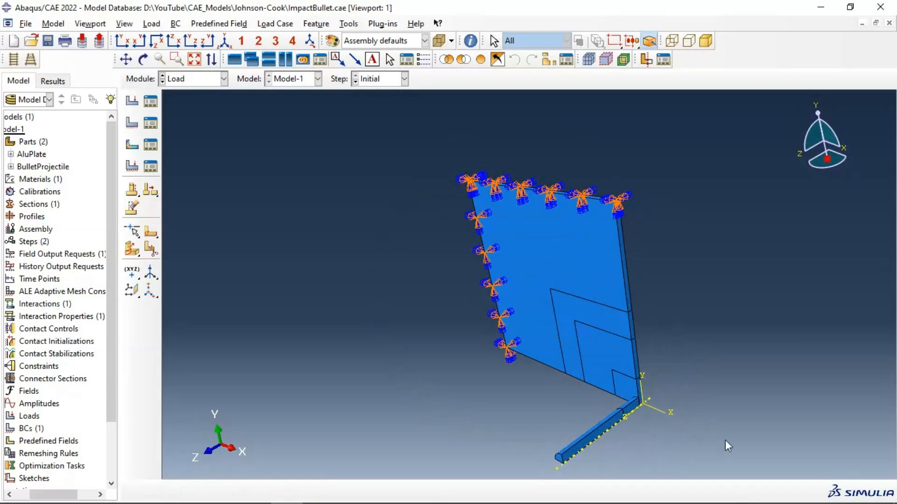
pyautogui.keyDown('ctrl'); pyautogui.keyDown('alt'); pyautogui.moveTo(570, 343); pyautogui.dragTo(598, 378); pyautogui.keyUp('alt'); pyautogui.keyUp('ctrl')
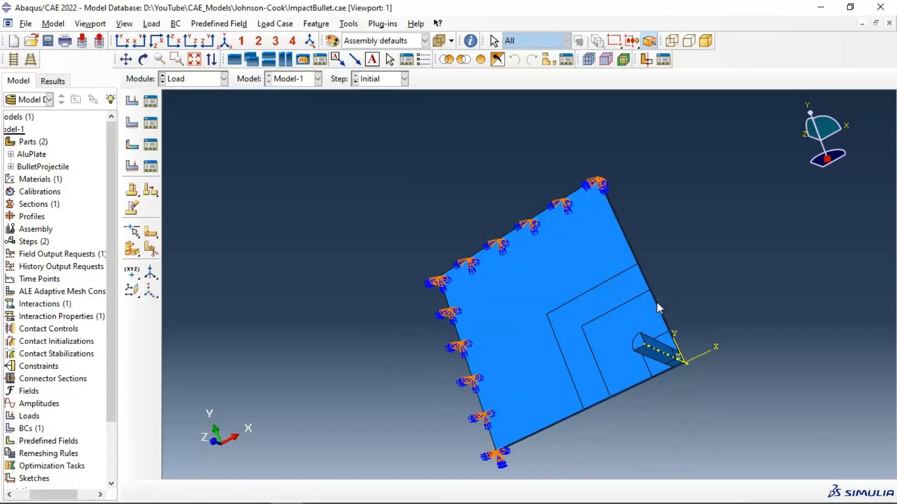
pyautogui.keyDown('ctrl'); pyautogui.keyDown('alt'); pyautogui.moveTo(654, 295); pyautogui.dragTo(567, 302); pyautogui.keyUp('alt'); pyautogui.keyUp('ctrl')
pyautogui.keyDown('ctrl'); pyautogui.keyDown('alt'); pyautogui.moveTo(583, 437); pyautogui.dragTo(612, 435); pyautogui.keyUp('alt'); pyautogui.keyUp('ctrl')
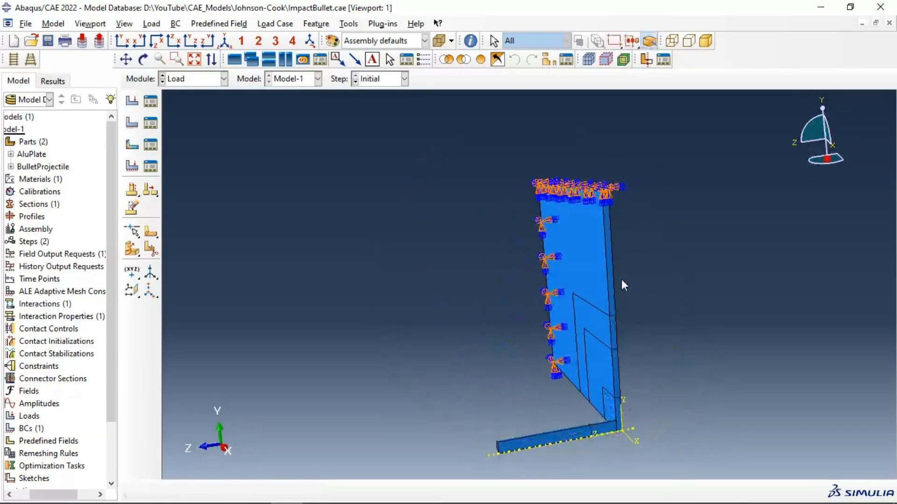
pyautogui.click(132, 122)
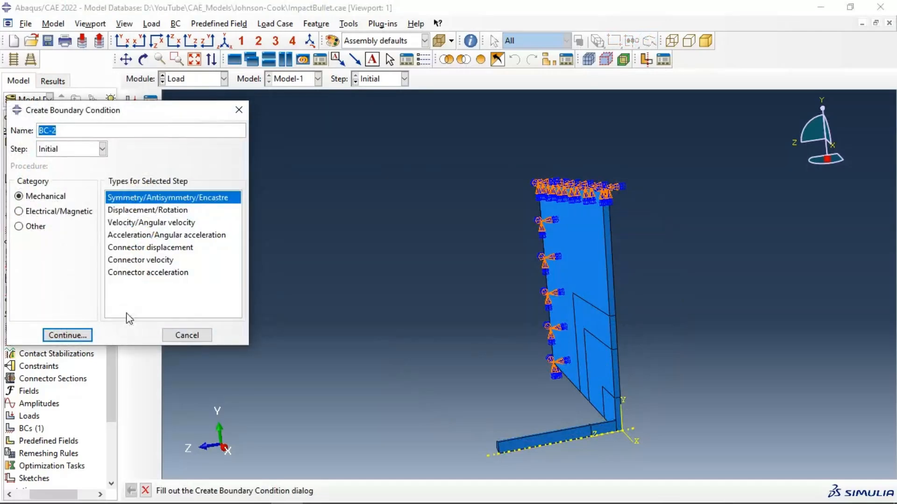
pyautogui.click(72, 335)
pyautogui.scroll(2, 614, 284)
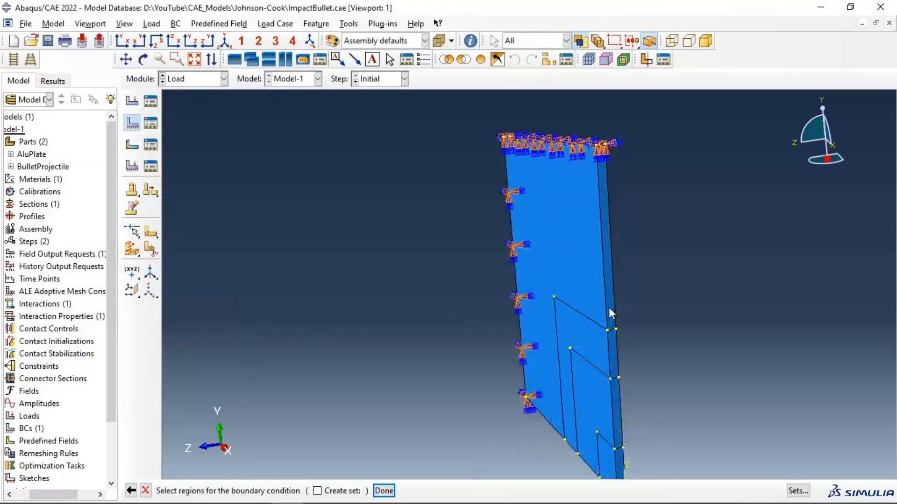
pyautogui.click(610, 304)
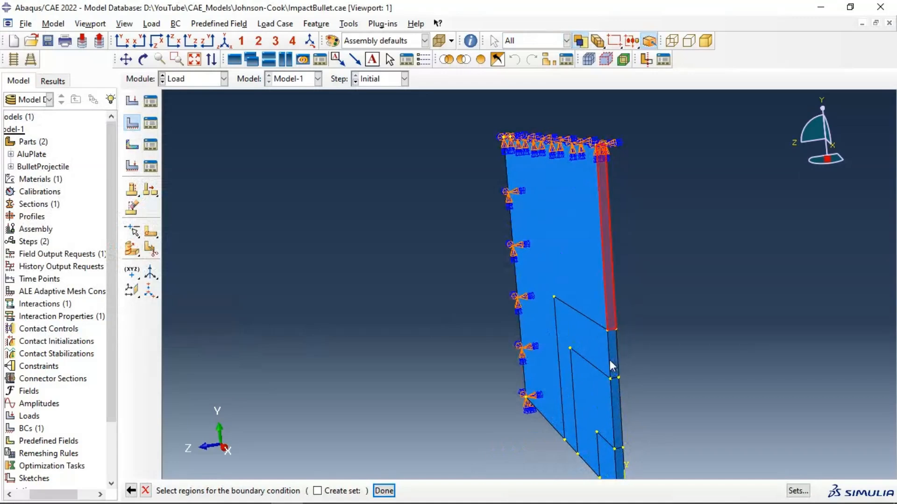
pyautogui.keyDown('shift'); pyautogui.click(613, 355); pyautogui.keyUp('shift')
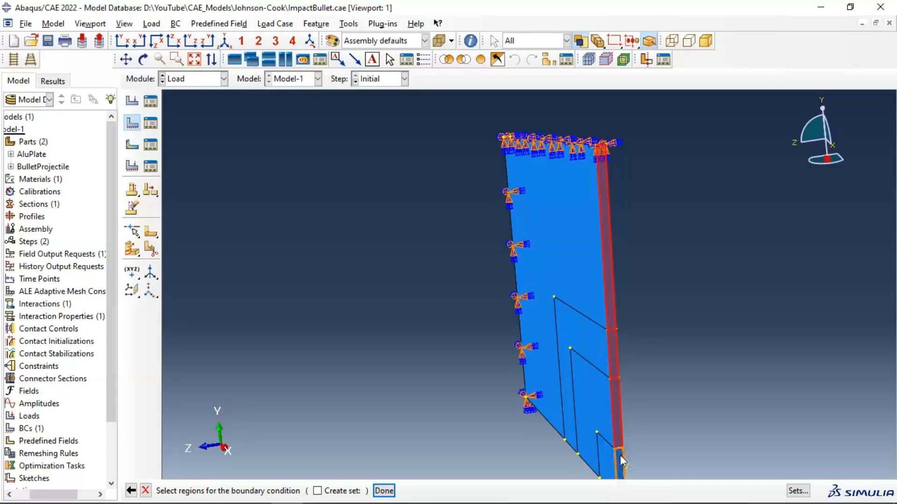
pyautogui.scroll(-1, 570, 320)
pyautogui.scroll(1, 590, 469)
pyautogui.keyDown('shift'); pyautogui.click(591, 455); pyautogui.keyUp('shift')
pyautogui.keyDown('shift'); pyautogui.click(555, 461); pyautogui.keyUp('shift')
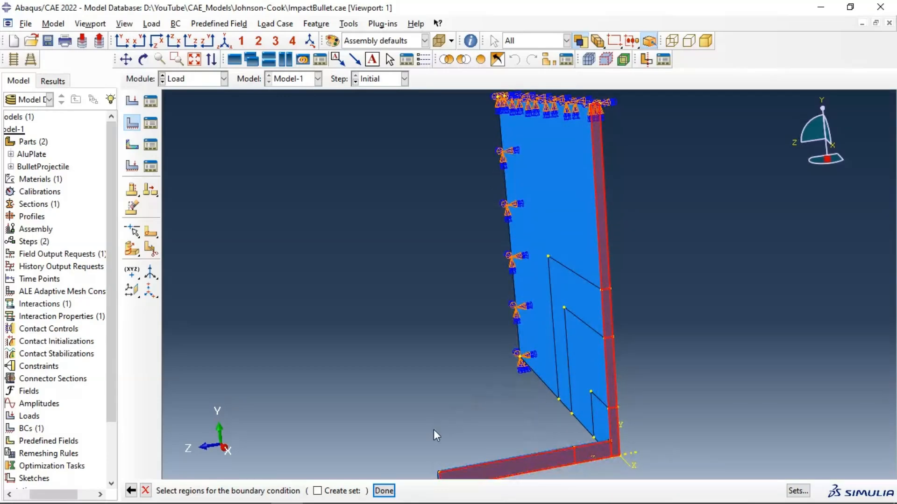
pyautogui.click(384, 491)
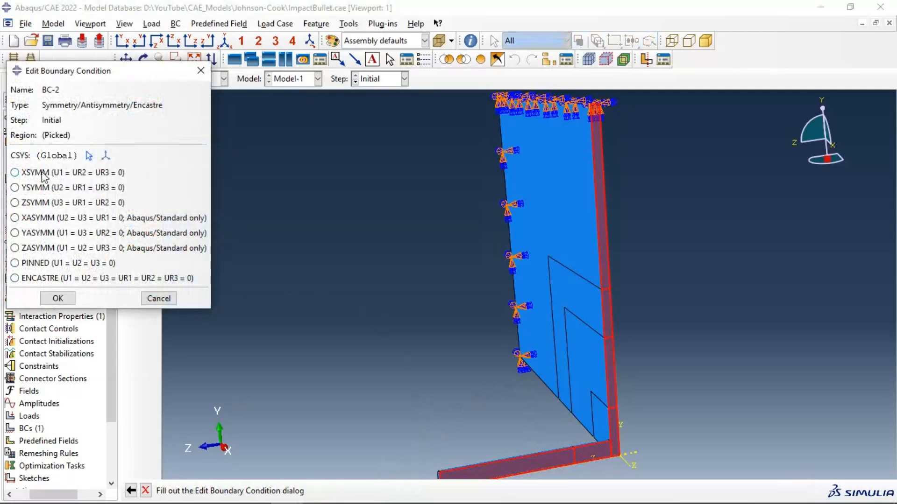
# - Apply the XSYMM (U1 = UR2 = UR3 = 0) condition to the selected faces
pyautogui.click(26, 174)
pyautogui.scroll(-1, 563, 324)
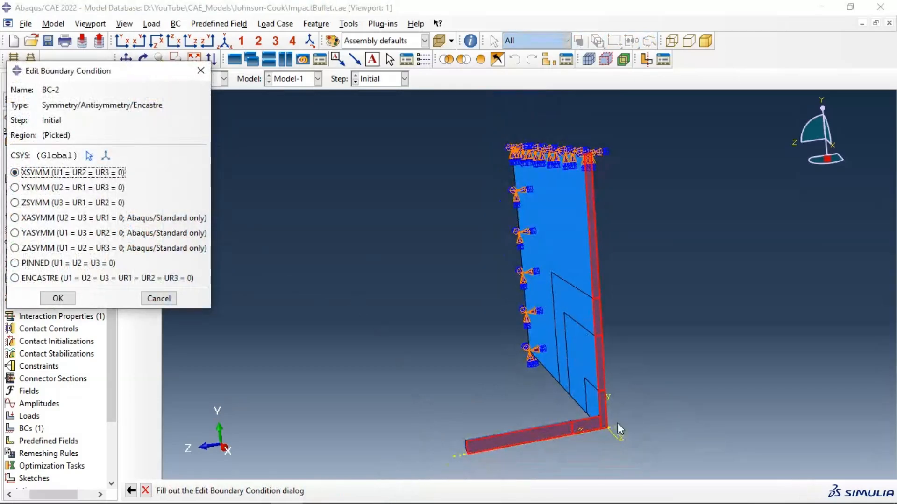
pyautogui.keyDown('ctrl'); pyautogui.keyDown('alt'); pyautogui.moveTo(611, 425); pyautogui.dragTo(677, 391); pyautogui.keyUp('alt'); pyautogui.keyUp('ctrl')
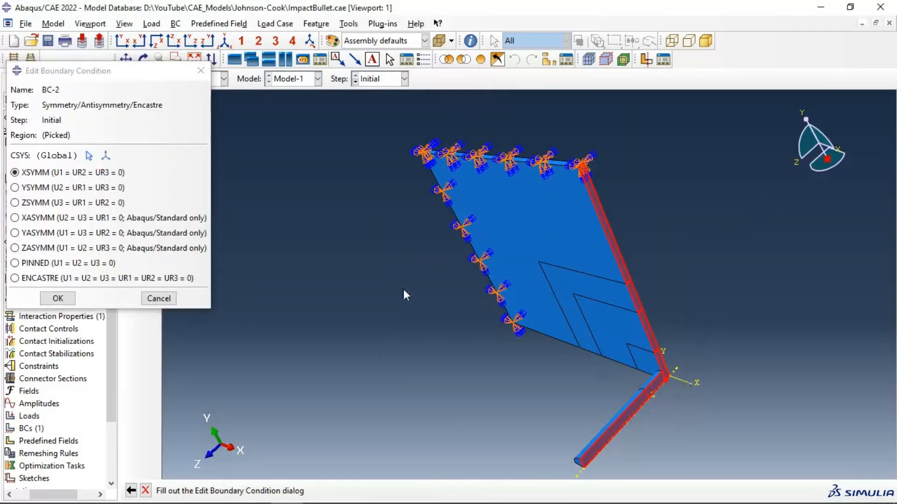
pyautogui.click(58, 298)
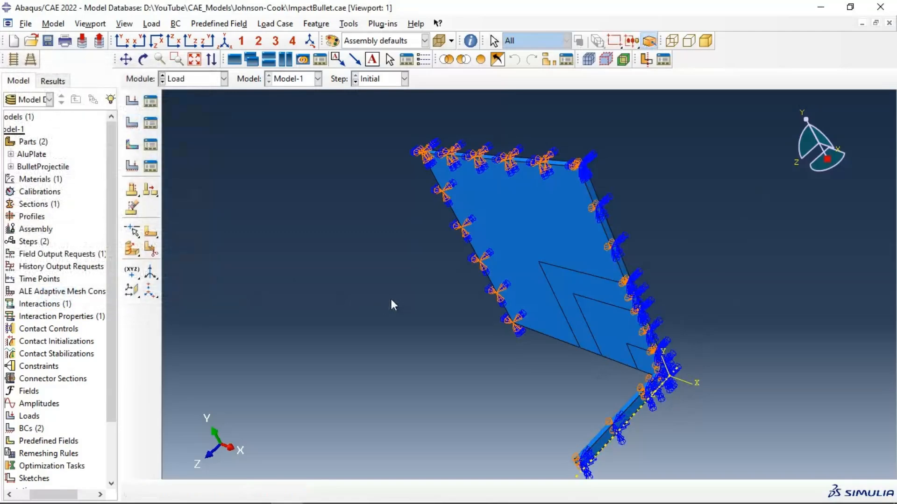
# - Begin another Symmetry/Antisymmetry/Encastre boundary condition in the Initial step for the plate's lower symmetry plane
pyautogui.keyDown('ctrl'); pyautogui.keyDown('alt'); pyautogui.moveTo(449, 318); pyautogui.dragTo(422, 254); pyautogui.keyUp('alt'); pyautogui.keyUp('ctrl')
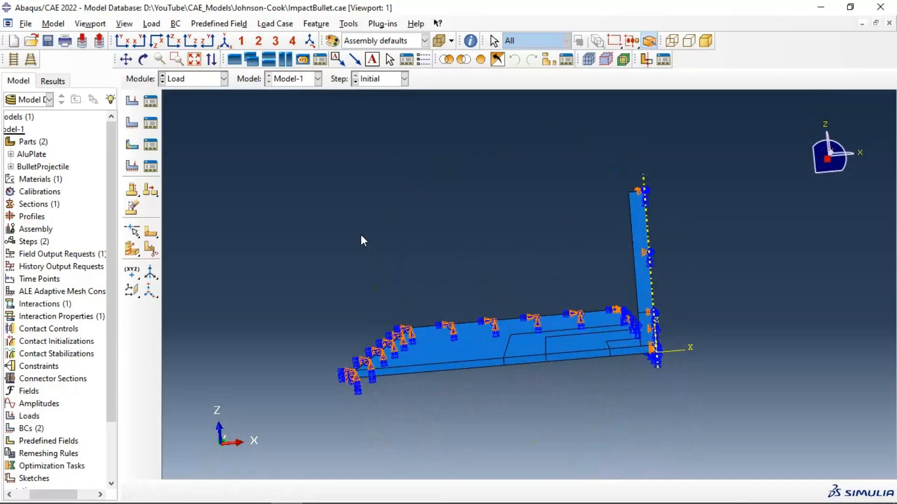
pyautogui.click(133, 123)
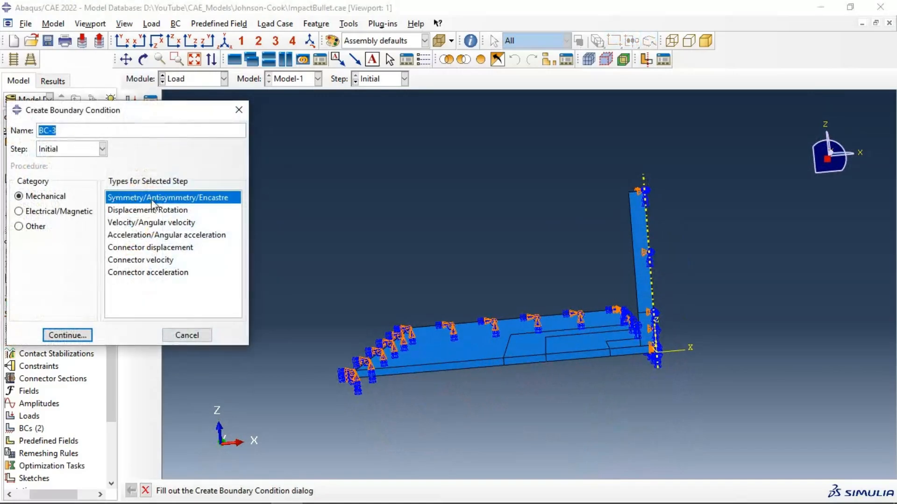
pyautogui.click(68, 336)
pyautogui.click(442, 367)
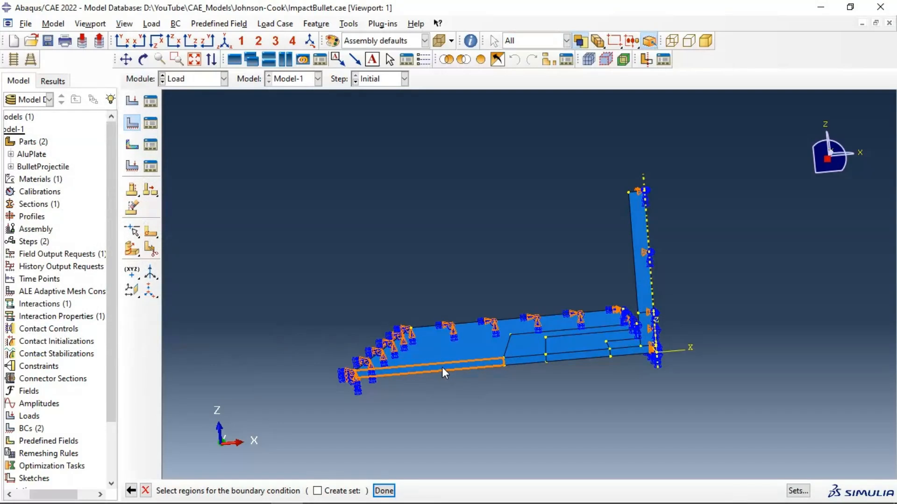
pyautogui.keyDown('shift'); pyautogui.click(533, 359); pyautogui.keyUp('shift')
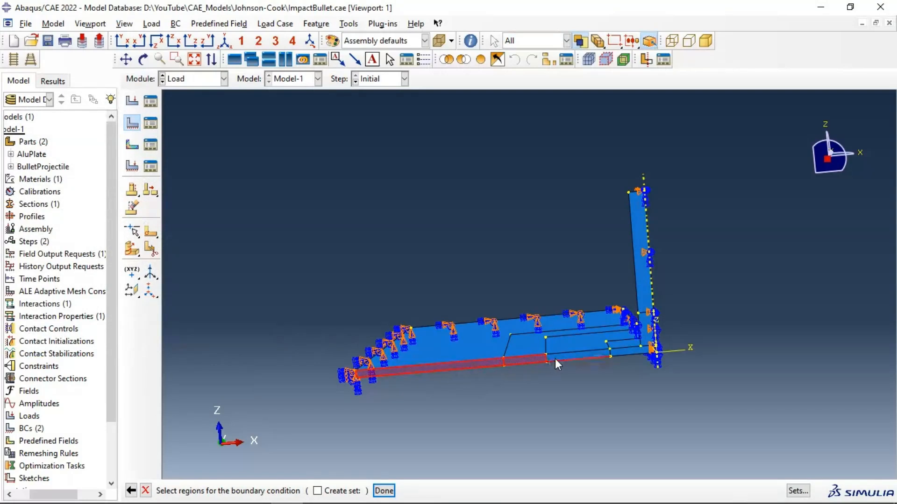
pyautogui.click(555, 358)
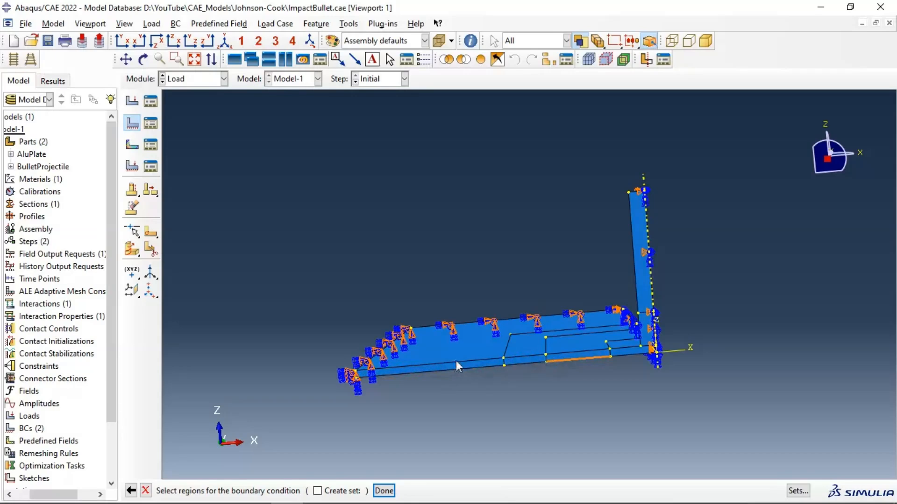
# - Select all of the plate's lower edge faces and the projectile's flat faces on the XZ symmetry plane as the region
pyautogui.click(440, 368)
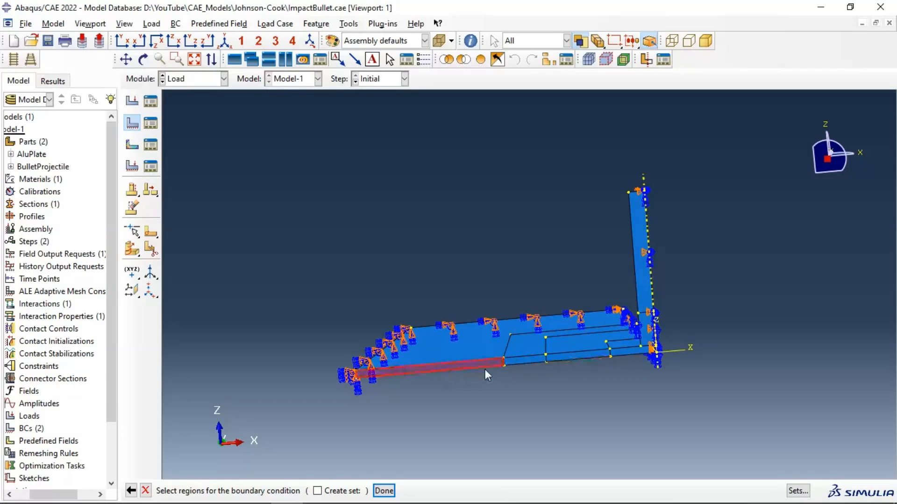
pyautogui.scroll(5, 585, 349)
pyautogui.keyDown('shift'); pyautogui.click(452, 369); pyautogui.keyUp('shift')
pyautogui.keyDown('shift'); pyautogui.click(525, 366); pyautogui.keyUp('shift')
pyautogui.keyDown('shift'); pyautogui.click(699, 349); pyautogui.keyUp('shift')
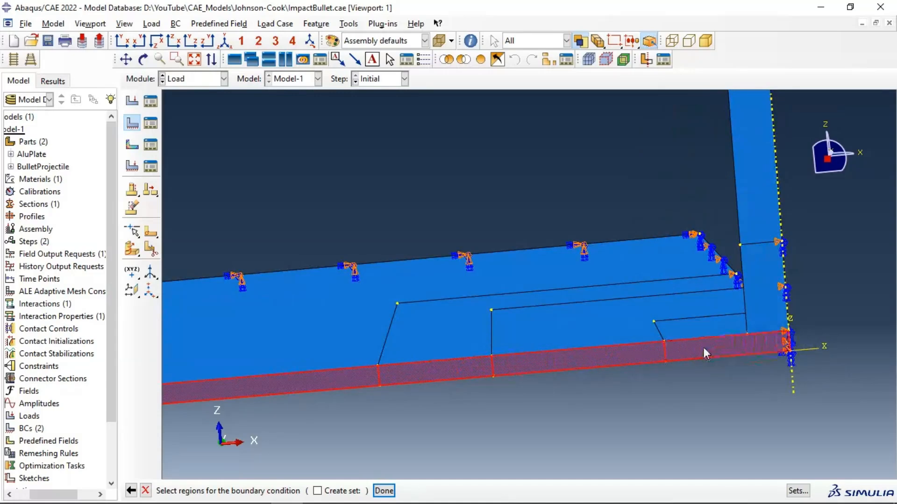
pyautogui.keyDown('shift'); pyautogui.click(761, 300); pyautogui.keyUp('shift')
pyautogui.scroll(-2, 762, 280)
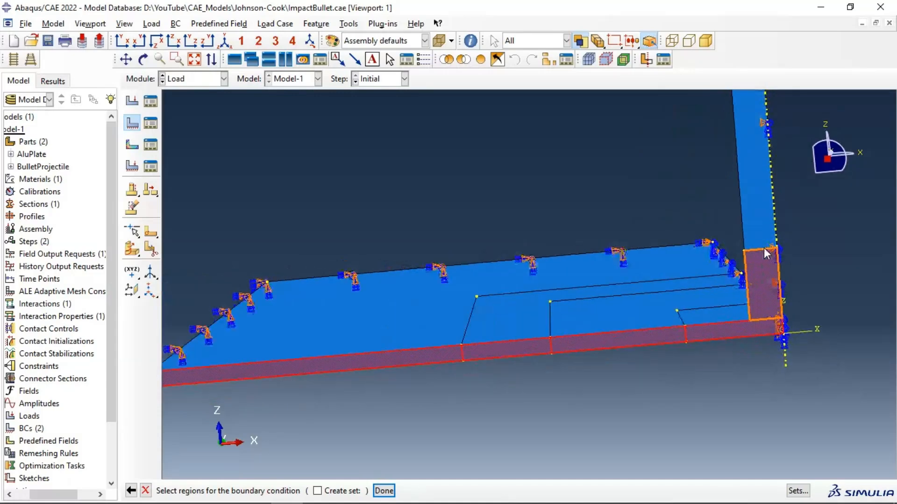
pyautogui.keyDown('shift'); pyautogui.click(758, 226); pyautogui.keyUp('shift')
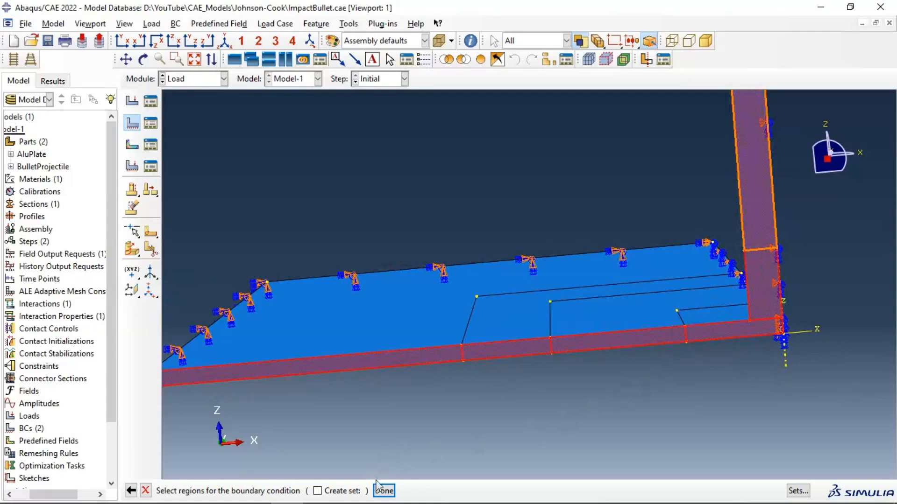
pyautogui.click(384, 490)
# - Apply the YSYMM (U2 = UR1 = UR3 = 0) condition to the selected faces on the XZ plane
pyautogui.scroll(-1, 454, 385)
pyautogui.click(22, 189)
pyautogui.click(36, 203)
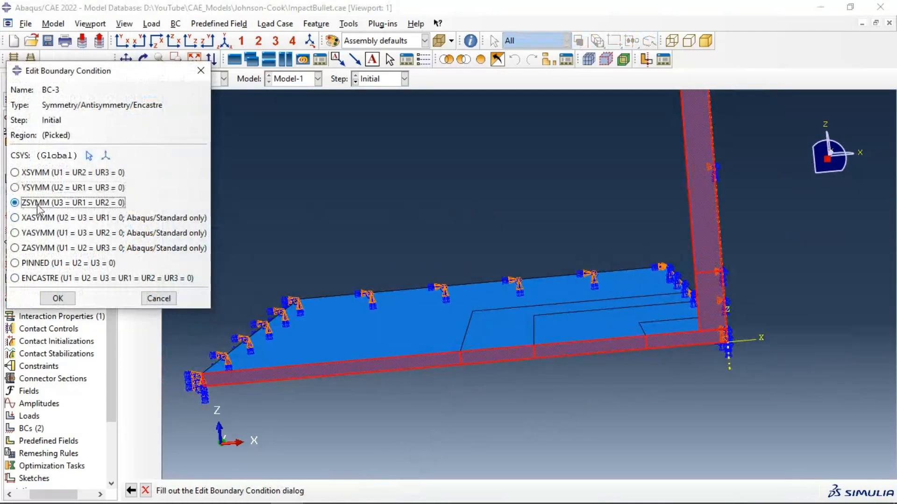
pyautogui.scroll(-2, 597, 205)
pyautogui.keyDown('ctrl'); pyautogui.keyDown('alt'); pyautogui.moveTo(606, 188); pyautogui.dragTo(514, 377); pyautogui.keyUp('alt'); pyautogui.keyUp('ctrl')
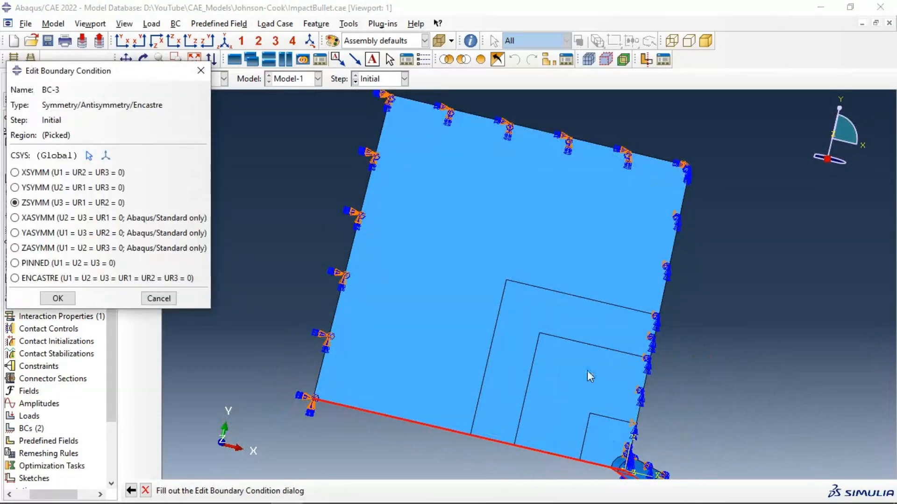
pyautogui.keyDown('ctrl'); pyautogui.keyDown('alt'); pyautogui.moveTo(635, 180); pyautogui.dragTo(602, 196); pyautogui.keyUp('alt'); pyautogui.keyUp('ctrl')
pyautogui.keyDown('ctrl'); pyautogui.keyDown('alt'); pyautogui.moveTo(652, 269); pyautogui.dragTo(644, 277); pyautogui.keyUp('alt'); pyautogui.keyUp('ctrl')
pyautogui.click(23, 190)
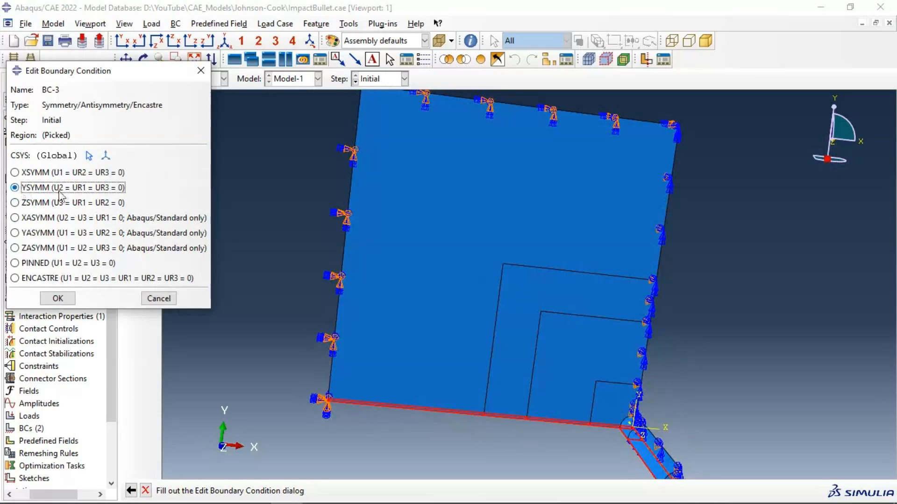
pyautogui.click(63, 302)
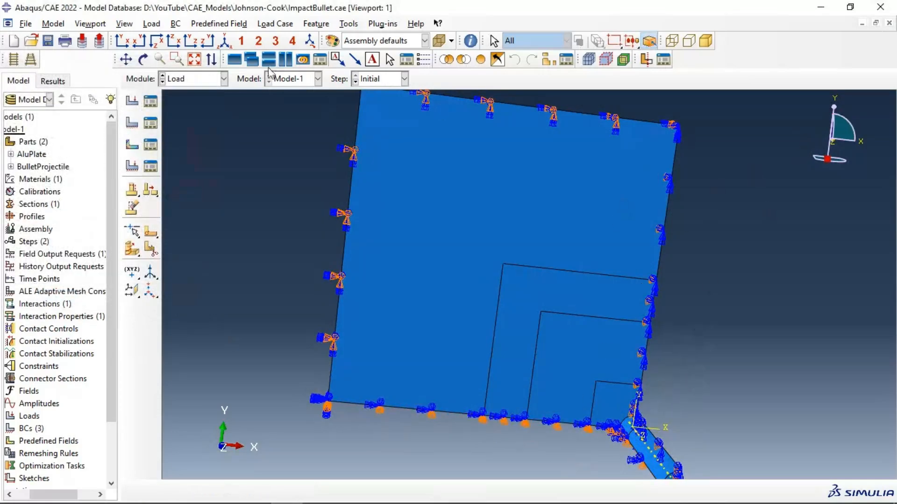
# - Start a Displacement/Rotation boundary condition in the Initial step and select the whole bullet projectile as its region
pyautogui.click(121, 40)
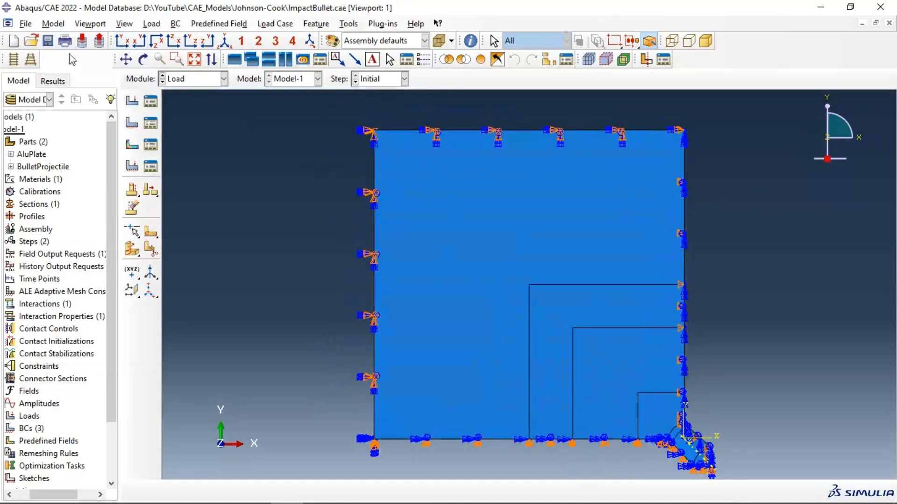
pyautogui.scroll(-4, 471, 262)
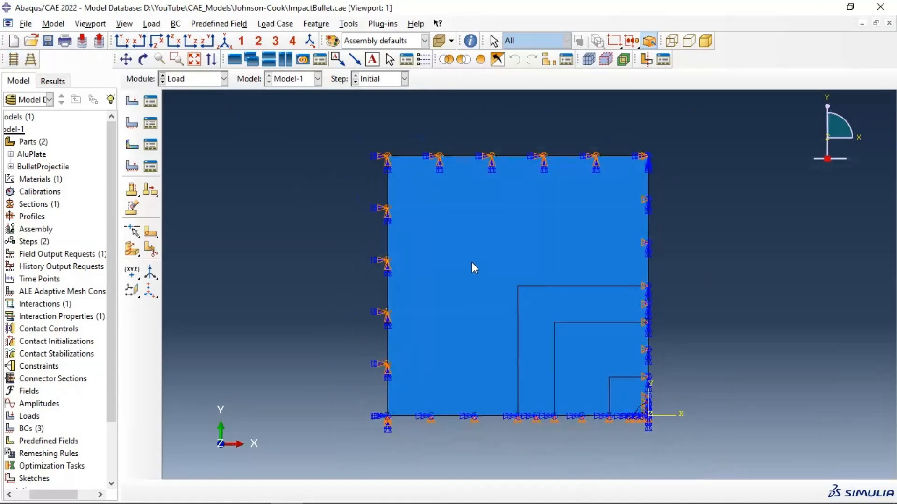
pyautogui.scroll(4, 602, 425)
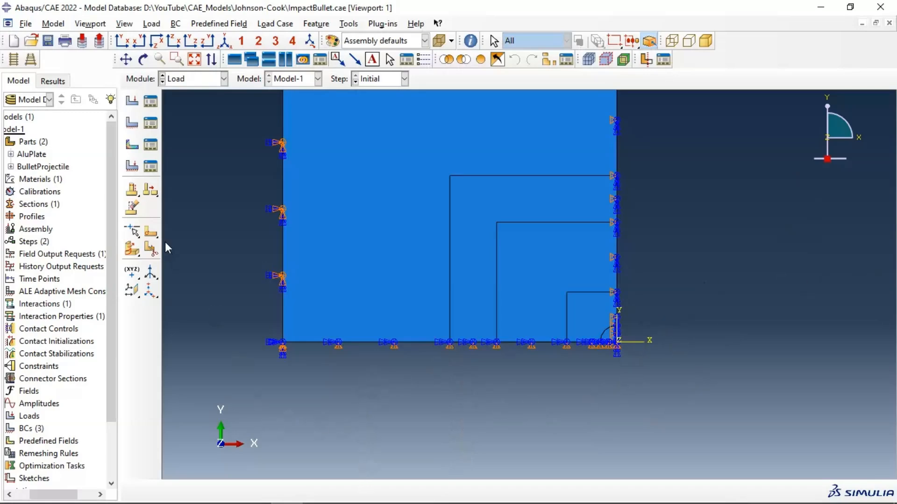
pyautogui.keyDown('ctrl'); pyautogui.keyDown('alt'); pyautogui.moveTo(324, 271); pyautogui.dragTo(551, 304); pyautogui.keyUp('alt'); pyautogui.keyUp('ctrl')
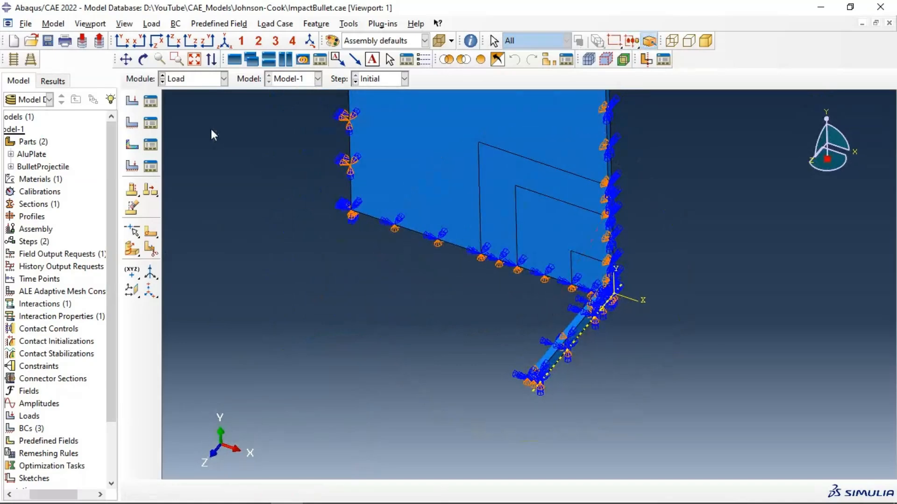
pyautogui.click(132, 125)
pyautogui.click(127, 211)
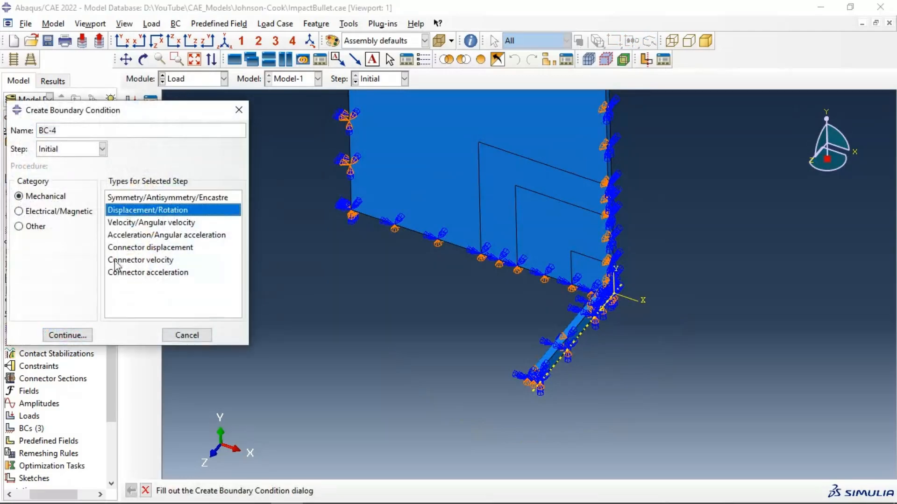
pyautogui.click(84, 335)
pyautogui.keyDown('ctrl'); pyautogui.keyDown('alt'); pyautogui.moveTo(629, 334); pyautogui.dragTo(524, 351); pyautogui.keyUp('alt'); pyautogui.keyUp('ctrl')
pyautogui.moveTo(561, 315); pyautogui.dragTo(615, 372)
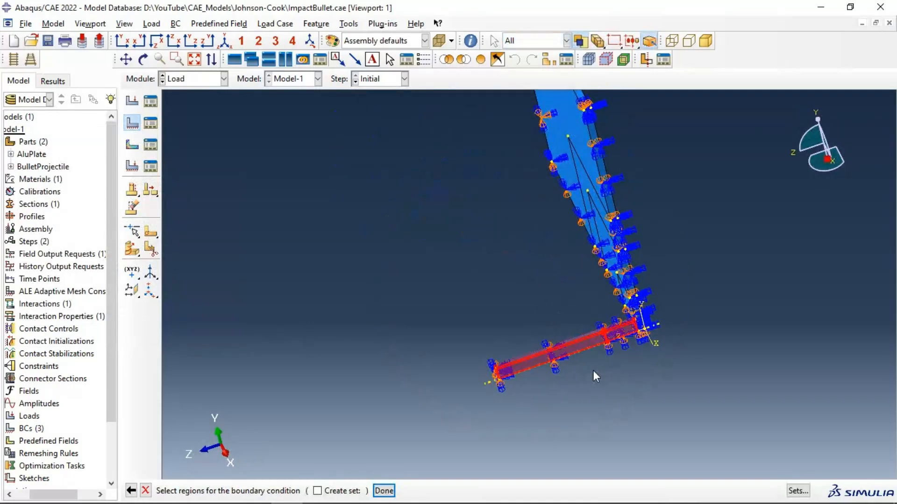
pyautogui.click(383, 491)
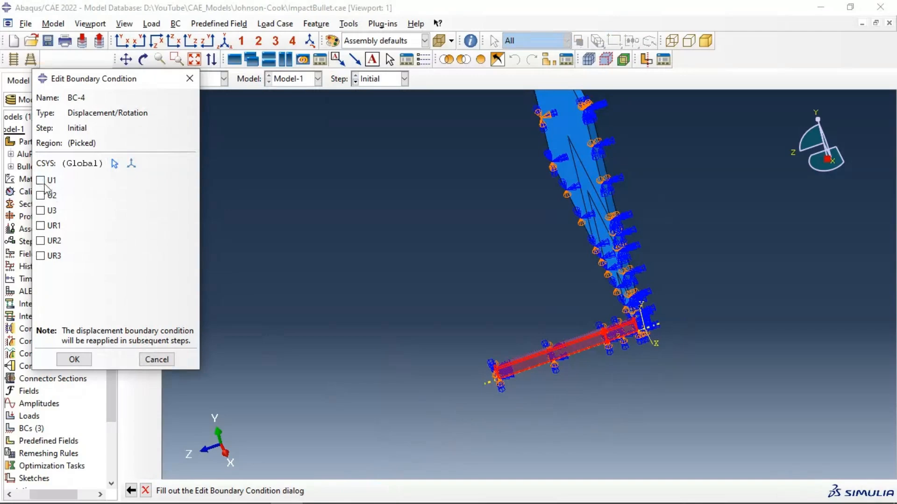
# - Constrain U1, U2, UR1, UR2 and UR3 of the projectile, leaving U3 free, and save the boundary condition
pyautogui.moveTo(513, 344); pyautogui.dragTo(527, 330)
pyautogui.moveTo(527, 330); pyautogui.dragTo(542, 315)
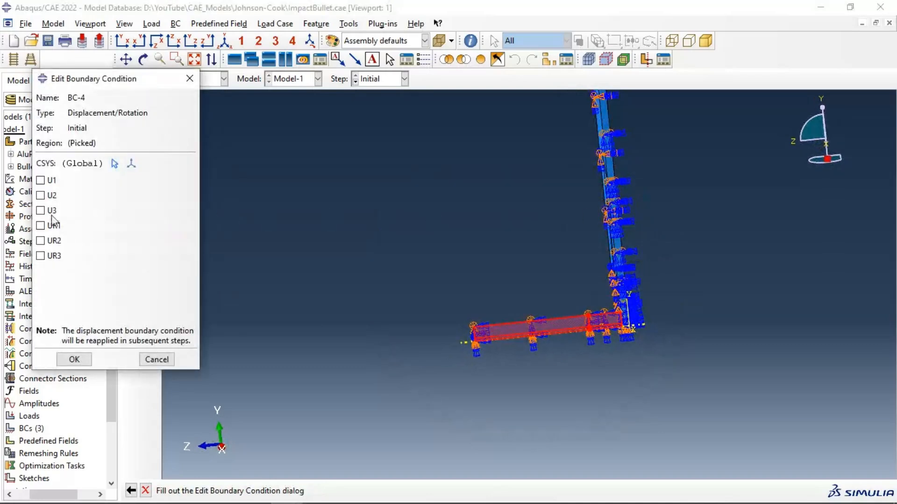
pyautogui.click(41, 181)
pyautogui.click(41, 196)
pyautogui.click(43, 226)
pyautogui.click(42, 241)
pyautogui.click(41, 256)
pyautogui.click(75, 360)
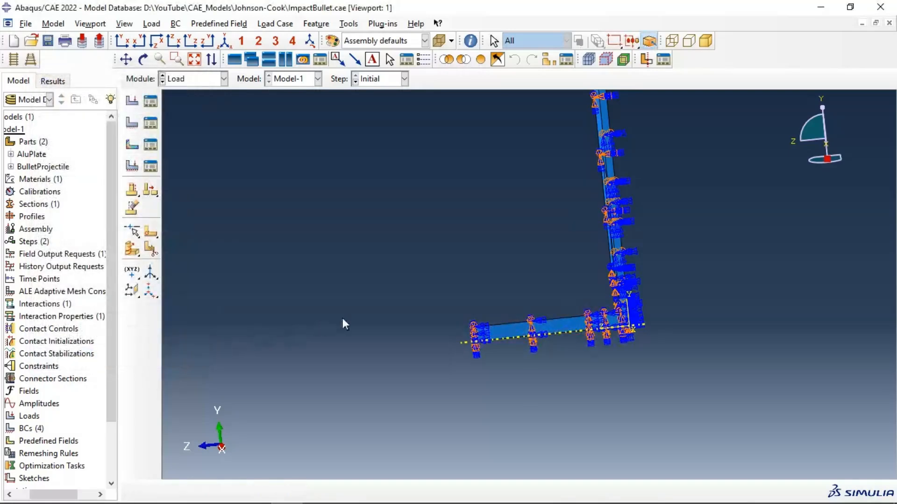
pyautogui.moveTo(533, 228)
pyautogui.keyDown('ctrl'); pyautogui.keyDown('alt'); pyautogui.mouseDown()
pyautogui.moveTo(632, 316)
pyautogui.moveTo(532, 243)
pyautogui.mouseUp(); pyautogui.keyUp('alt'); pyautogui.keyUp('ctrl')
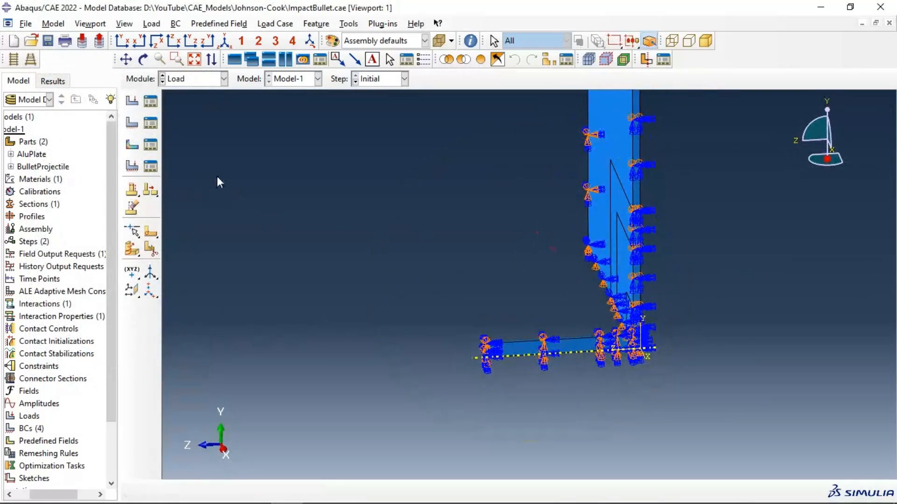
# - Start a mechanical Velocity predefined field in the Initial step and select the whole bullet projectile as its region
pyautogui.click(137, 147)
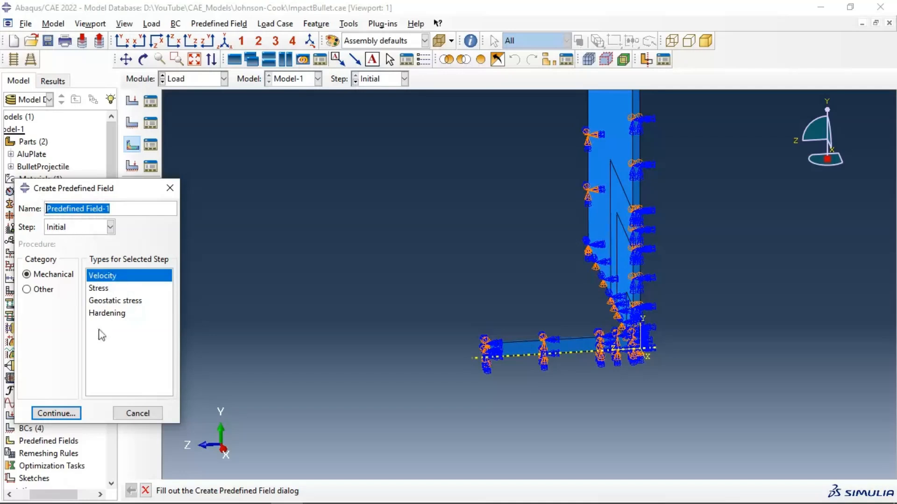
pyautogui.click(70, 416)
pyautogui.moveTo(513, 305); pyautogui.dragTo(607, 402)
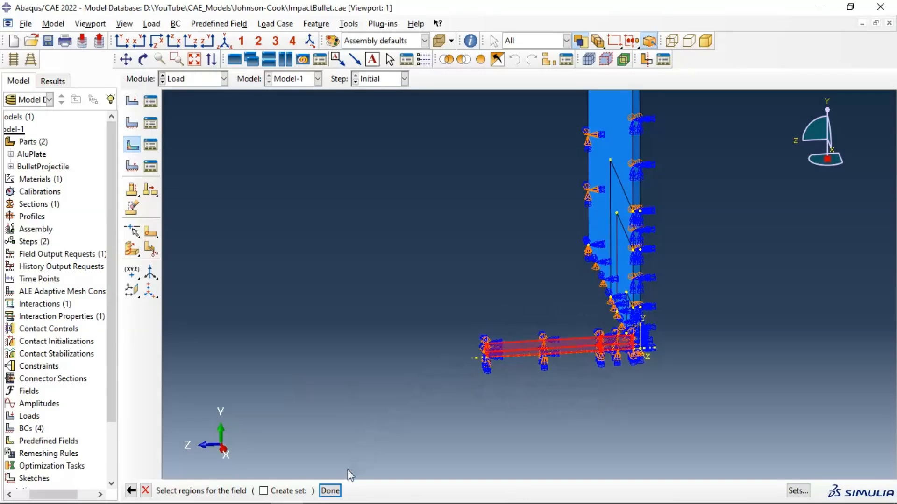
pyautogui.click(330, 491)
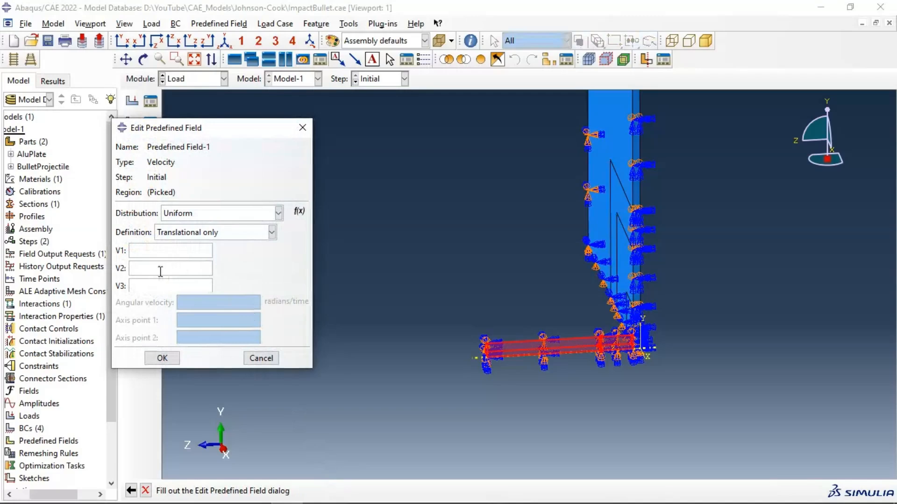
# - Give the projectile a translational initial velocity V3 of -1200, directed toward the plate, and save the predefined field
pyautogui.click(155, 285)
pyautogui.keyDown('ctrl'); pyautogui.keyDown('alt'); pyautogui.moveTo(682, 308); pyautogui.dragTo(644, 284); pyautogui.keyUp('alt'); pyautogui.keyUp('ctrl')
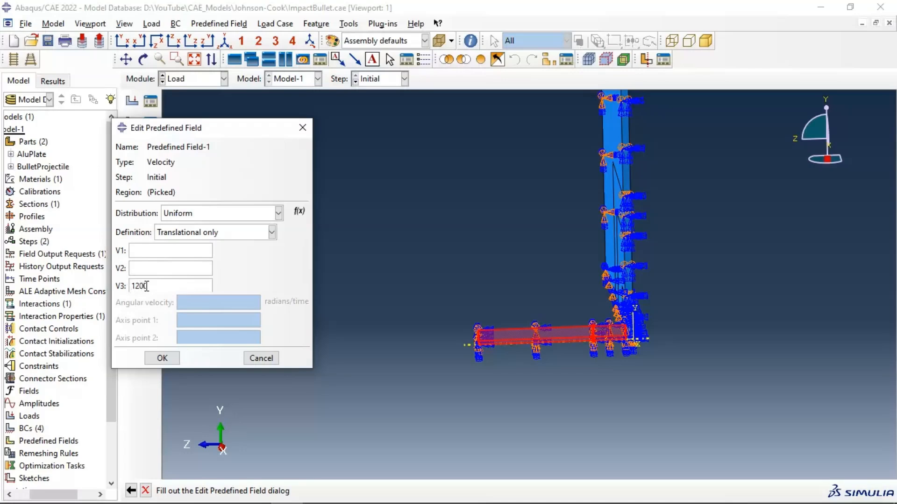
pyautogui.write('0-')
pyautogui.click(163, 358)
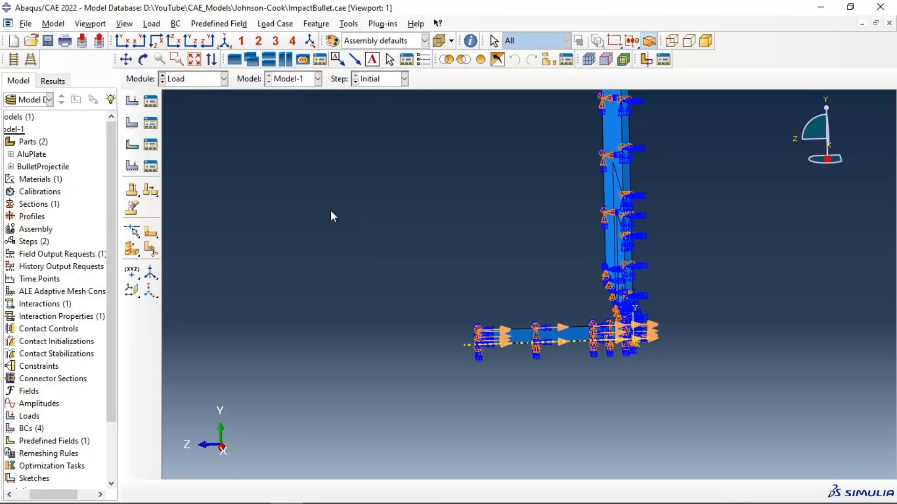
# - Switch to the Mesh module and display the AluPlate part instead of the assembly
pyautogui.click(192, 79)
pyautogui.click(199, 166)
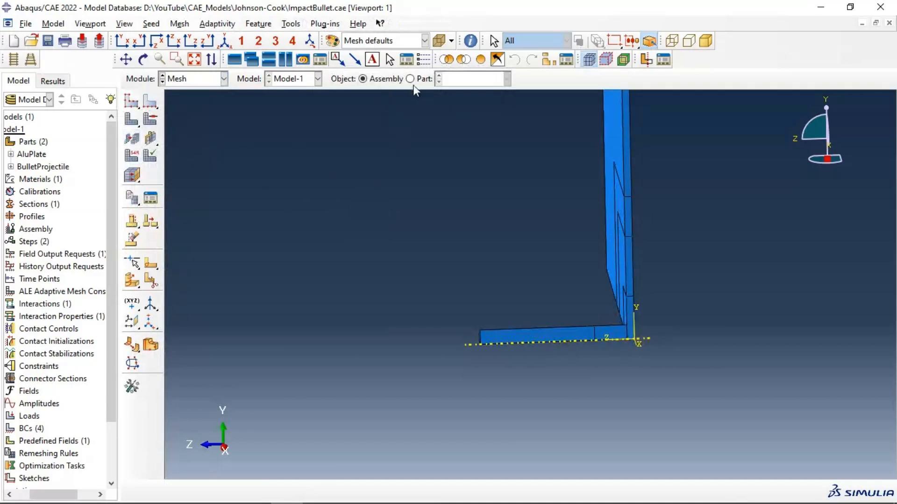
pyautogui.click(410, 78)
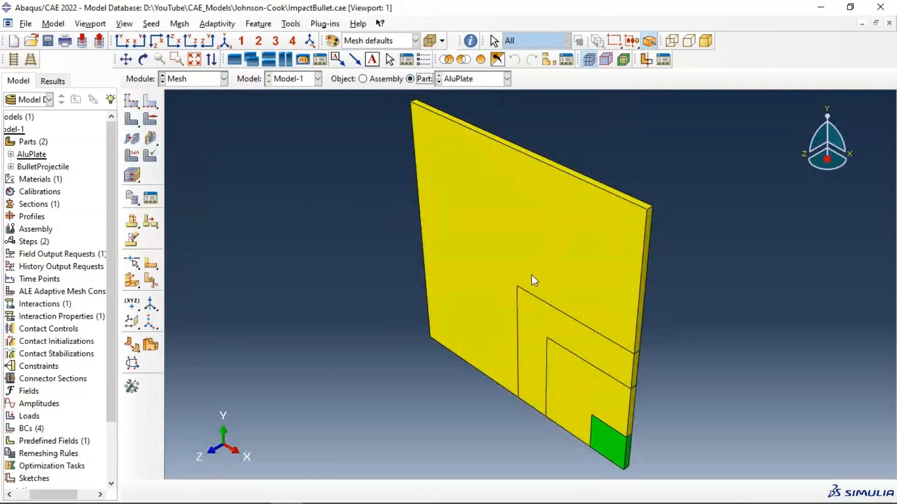
pyautogui.scroll(2, 565, 415)
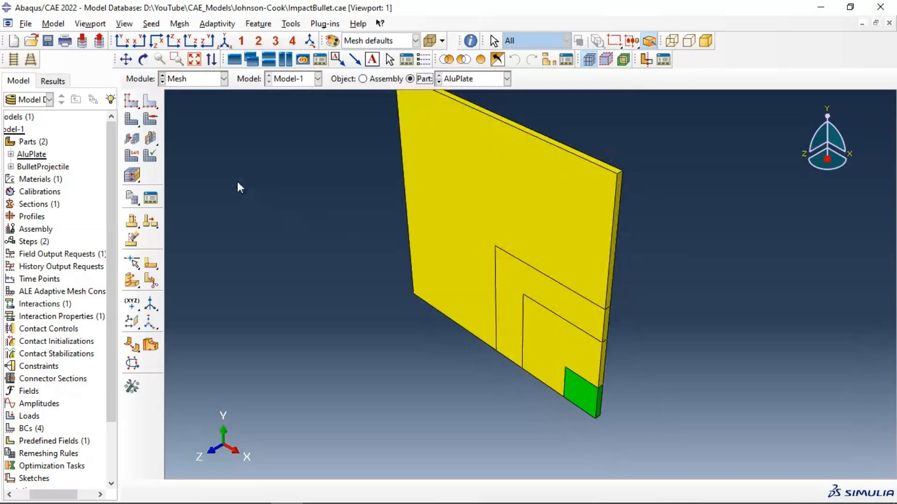
# - Seed the outer lower and side edges of the plate's small corner partition by number with 30 elements and no bias
pyautogui.click(150, 100)
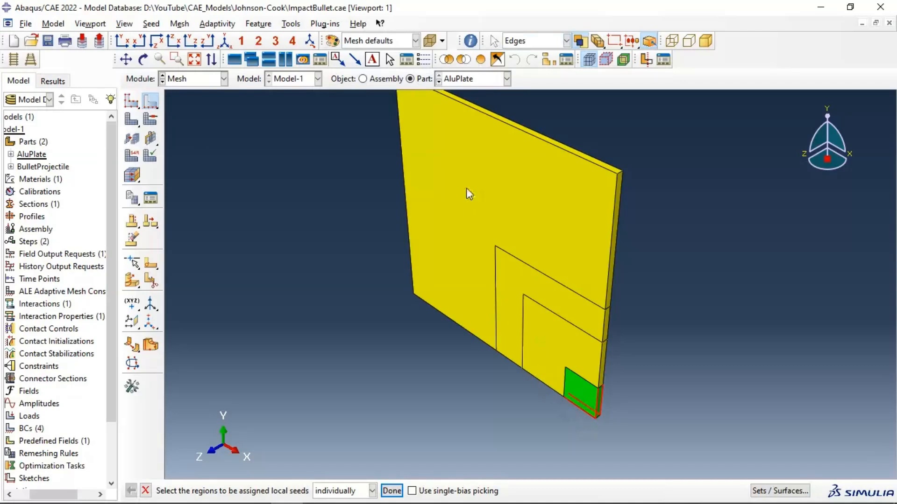
pyautogui.click(397, 492)
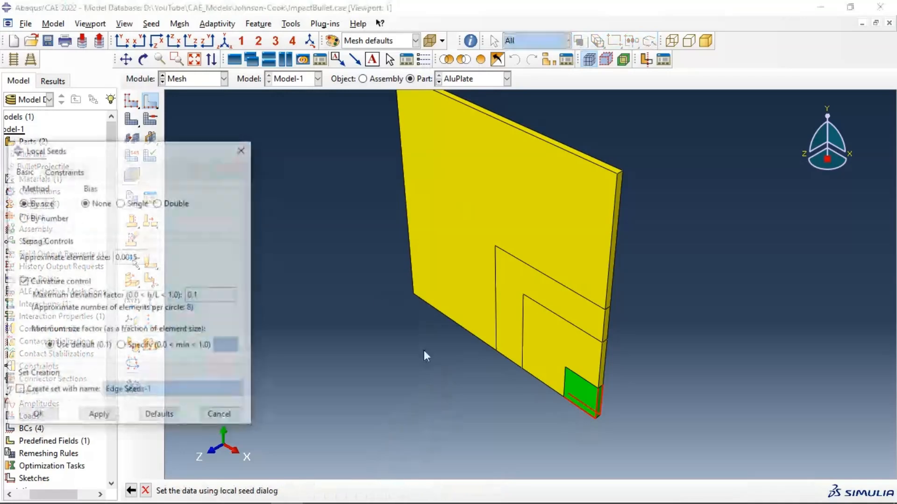
pyautogui.click(31, 219)
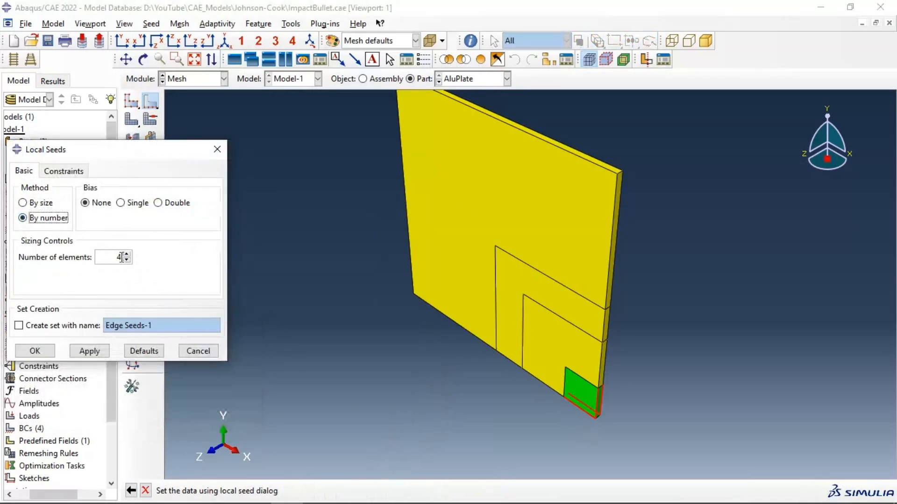
pyautogui.click(126, 255)
pyautogui.click(125, 260)
pyautogui.click(96, 352)
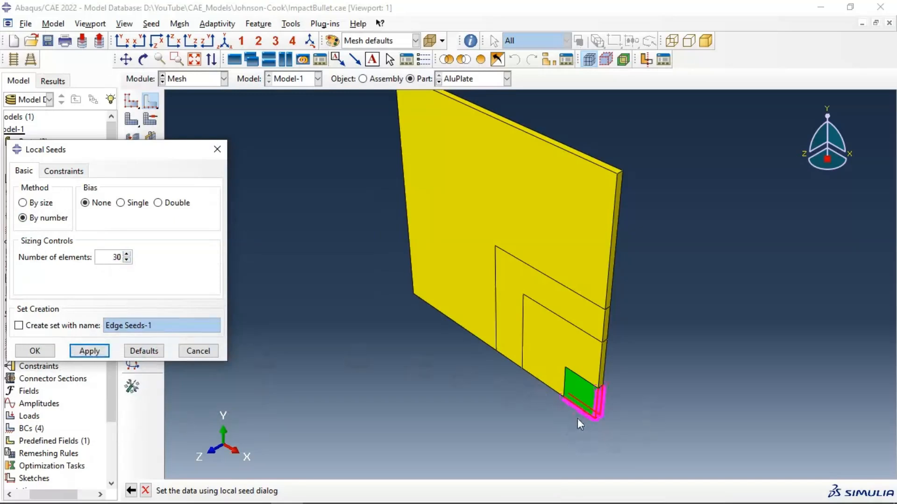
pyautogui.click(583, 372)
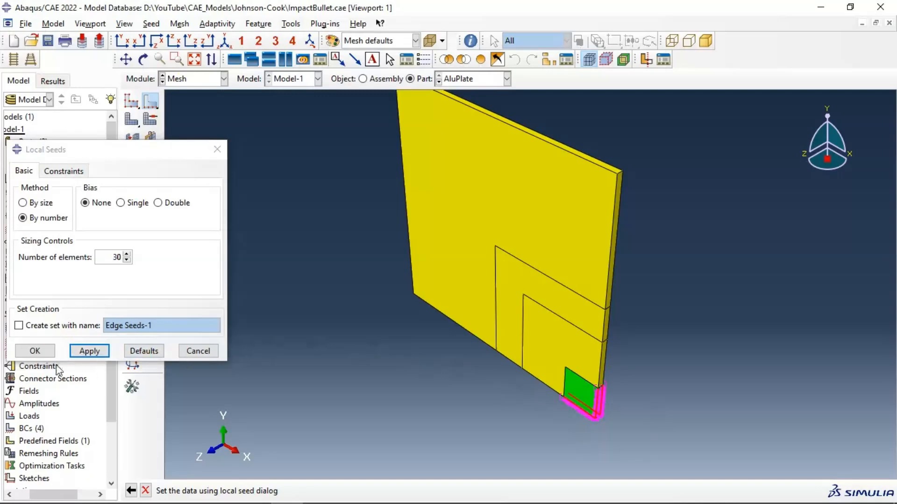
pyautogui.click(35, 351)
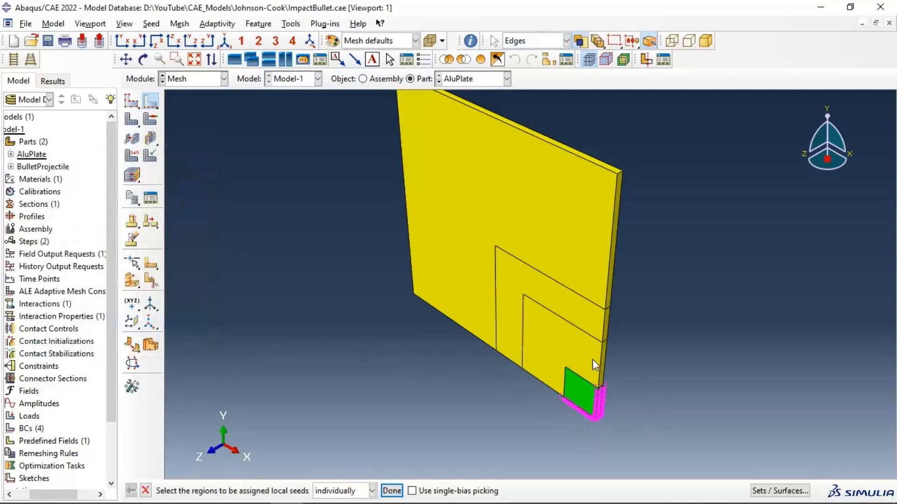
# - Seed the lower and side edge segments between the small corner square and the middle partition by number with 30 elements
pyautogui.click(541, 379)
pyautogui.click(392, 491)
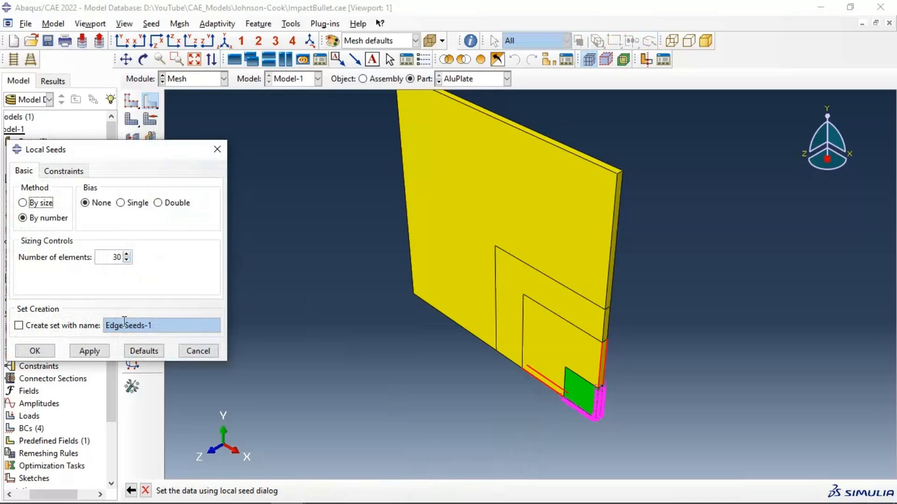
pyautogui.click(91, 352)
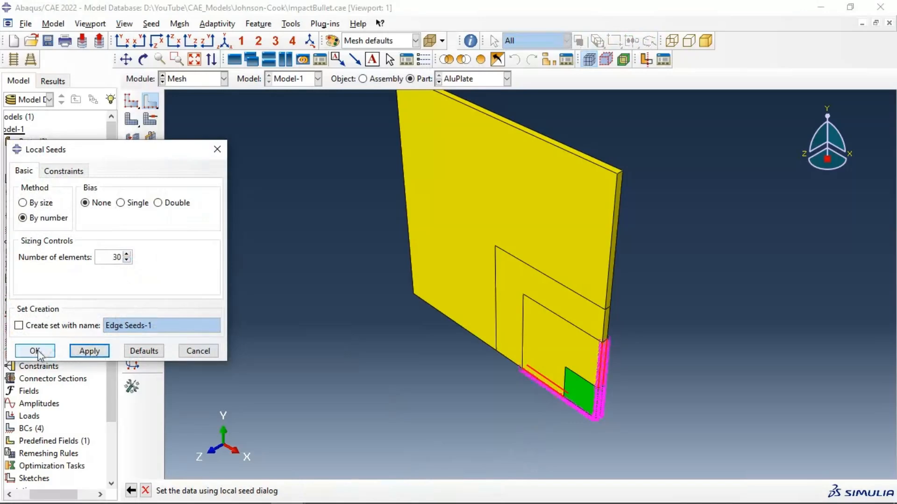
pyautogui.click(37, 353)
# - Seed the lower and side edge segments between the middle and outer partitions by number, reducing the element count to below 15
pyautogui.click(619, 325)
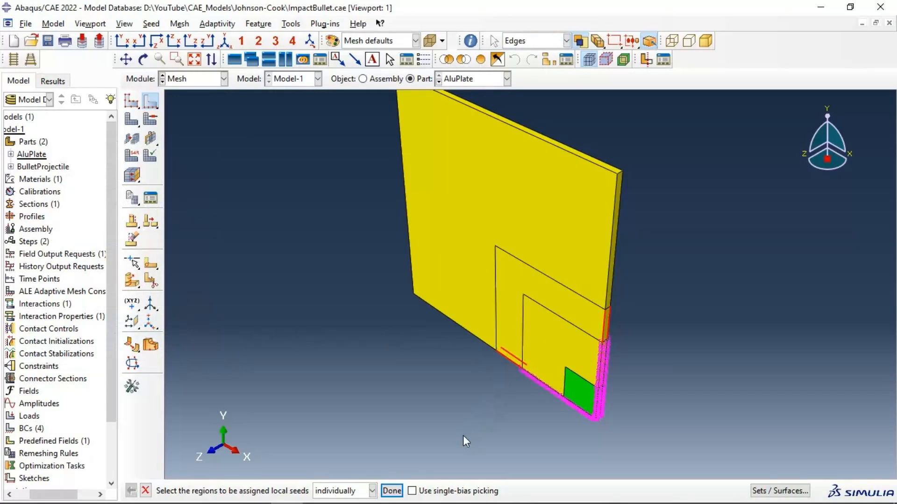
pyautogui.click(392, 491)
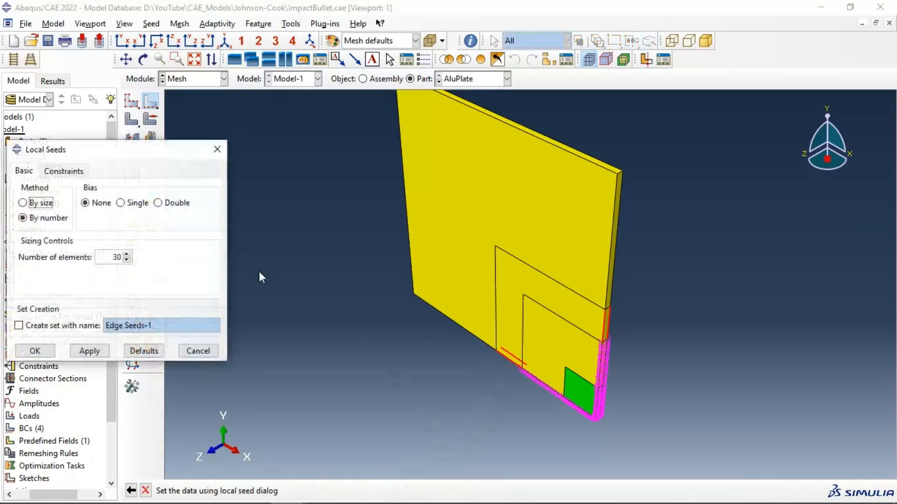
pyautogui.click(127, 261)
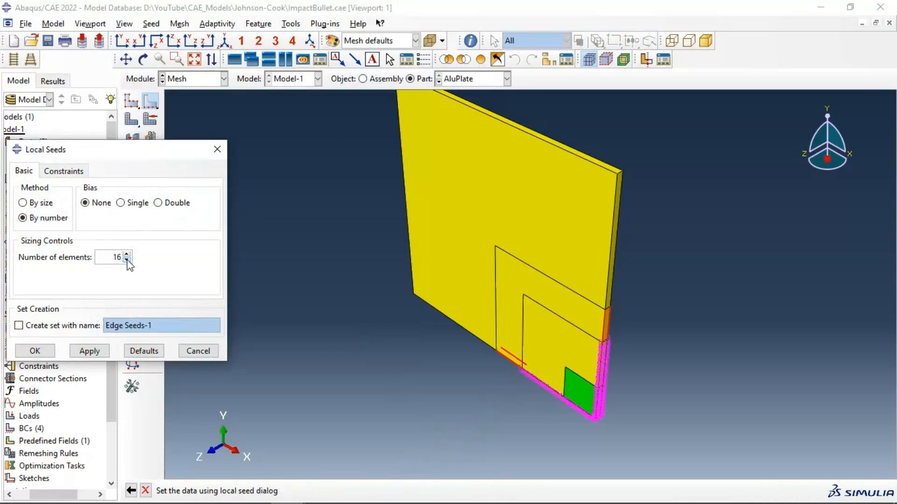
pyautogui.click(91, 353)
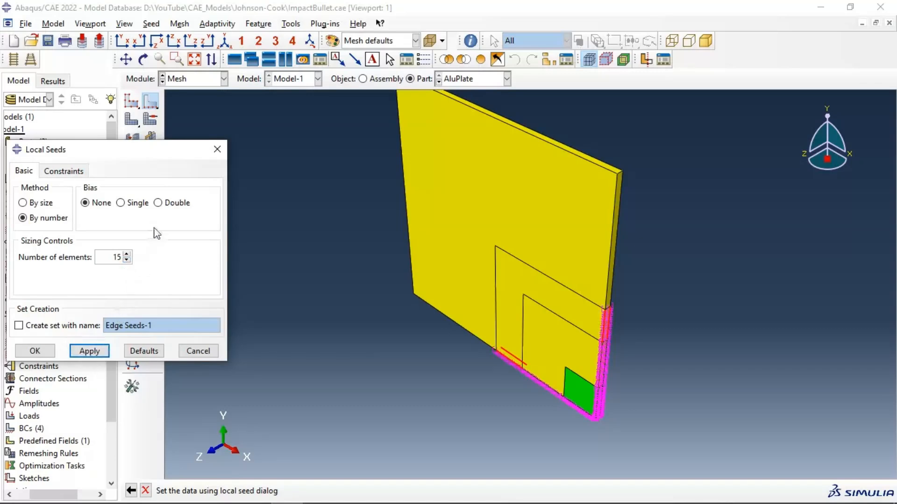
pyautogui.click(126, 260)
pyautogui.click(127, 260)
pyautogui.click(90, 353)
pyautogui.click(35, 351)
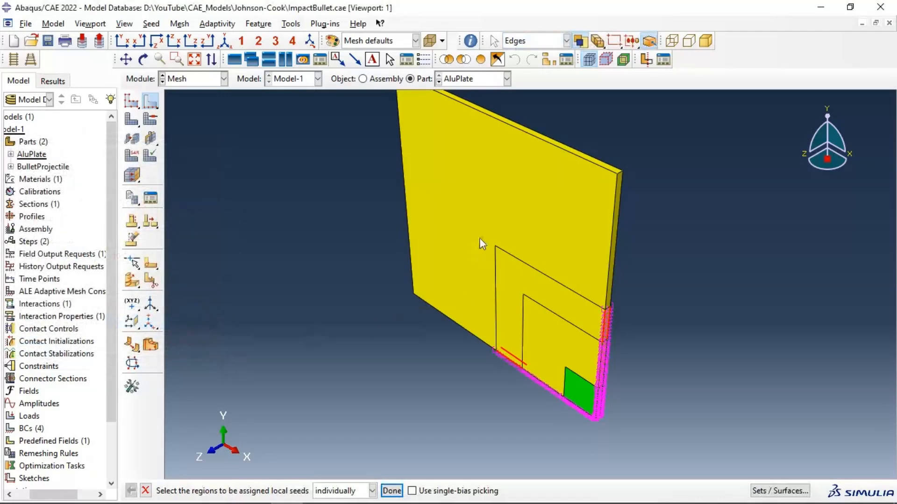
# - Seed the whole plate globally, trying finer sizes first and settling on an approximate global size of 0.001
pyautogui.click(131, 101)
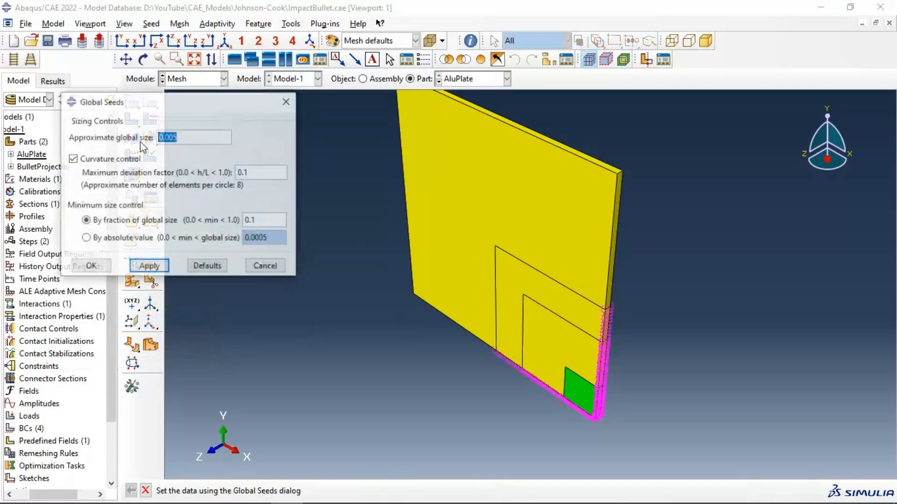
pyautogui.click(176, 137)
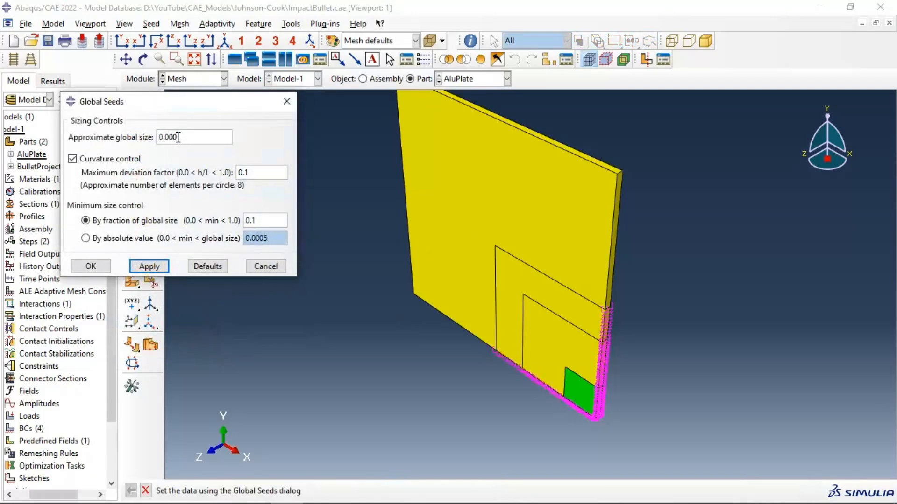
pyautogui.press('Return')
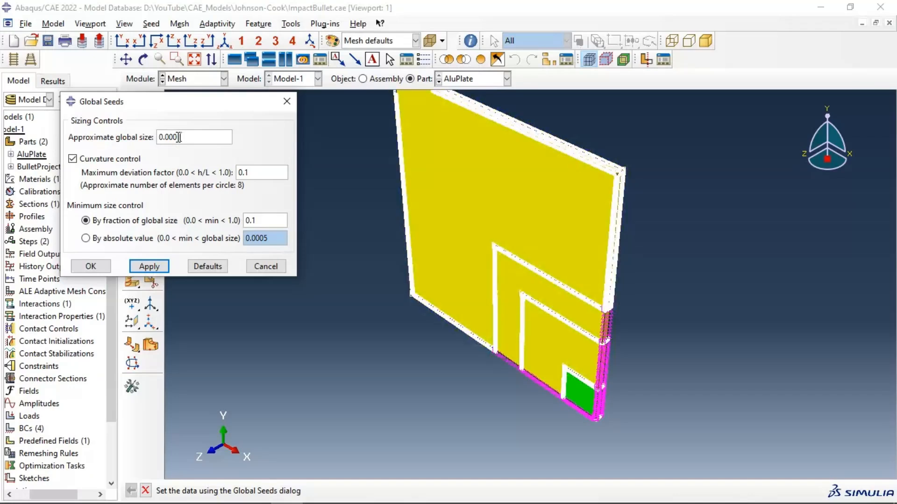
pyautogui.write('1')
pyautogui.click(144, 266)
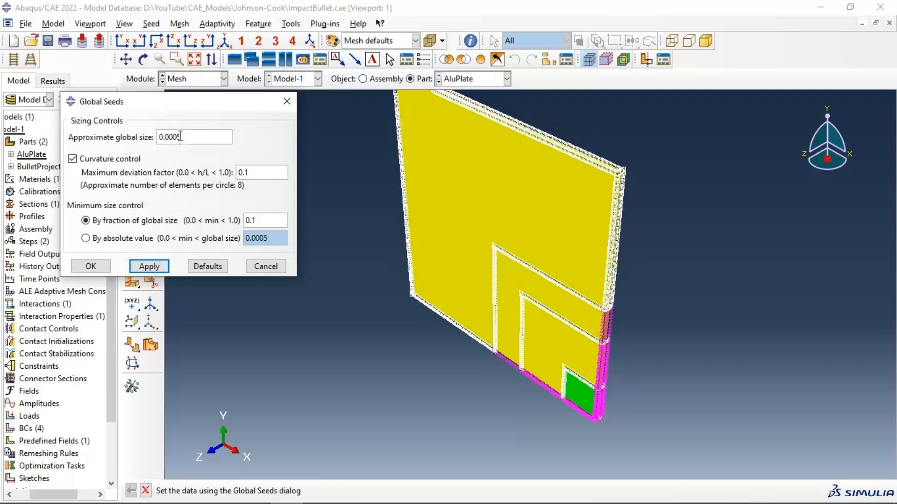
pyautogui.moveTo(182, 137); pyautogui.dragTo(178, 137)
pyautogui.press('BackSpace')
pyautogui.write('1')
pyautogui.click(146, 266)
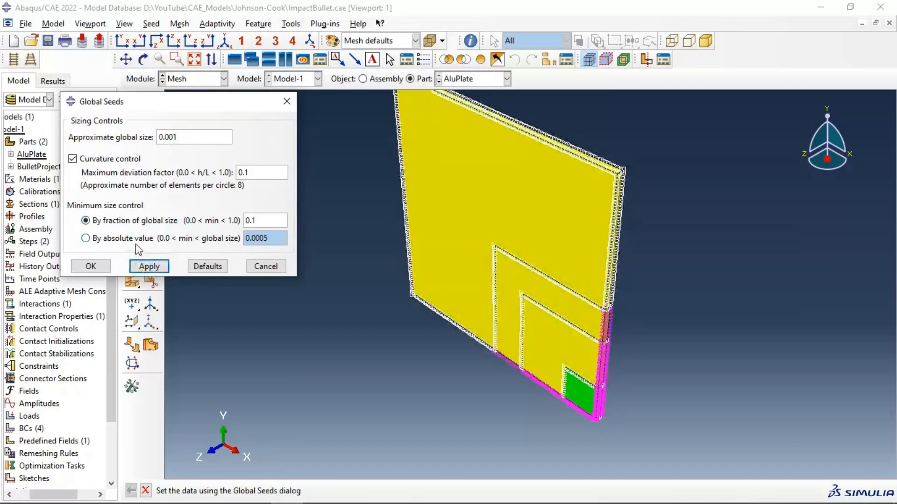
pyautogui.click(89, 266)
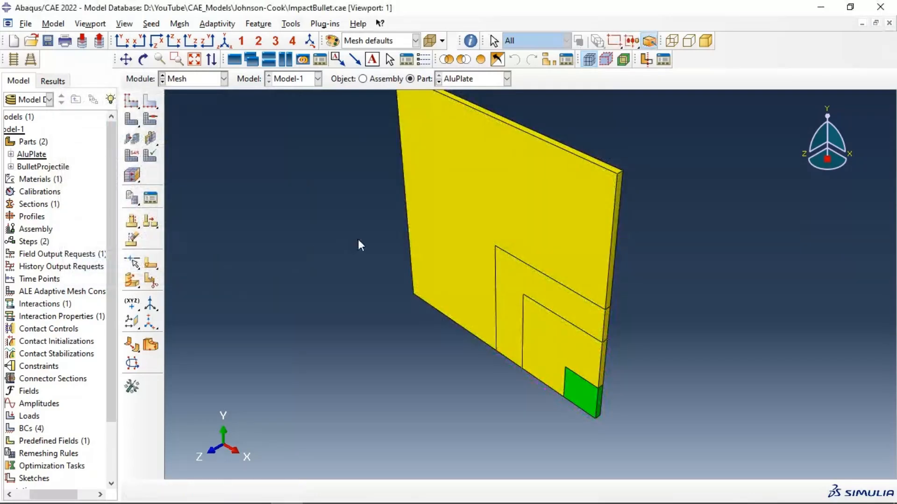
# - Mesh the AluPlate part and inspect the element density near the impact corner and over the whole plate
pyautogui.click(132, 119)
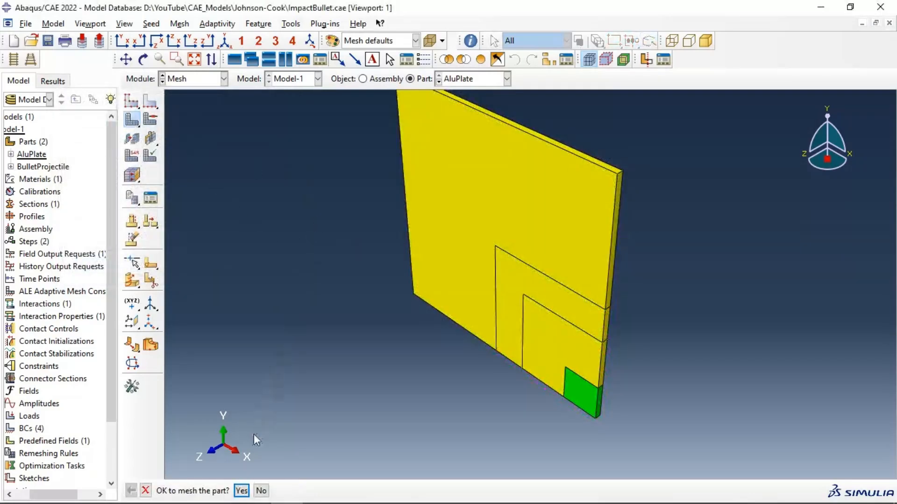
pyautogui.click(241, 491)
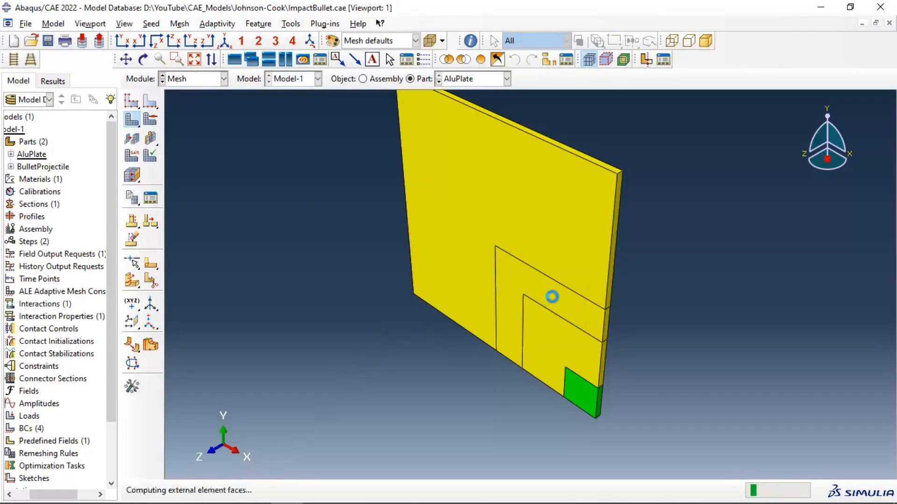
pyautogui.scroll(4, 573, 328)
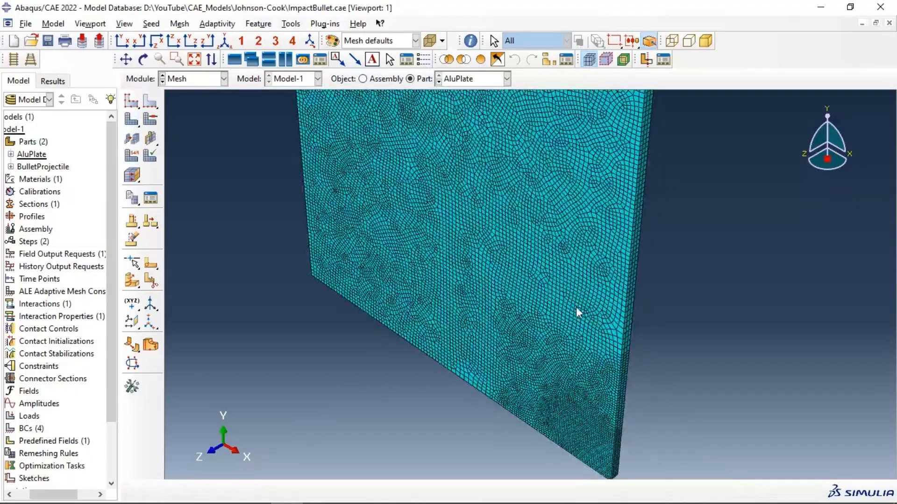
pyautogui.scroll(3, 597, 338)
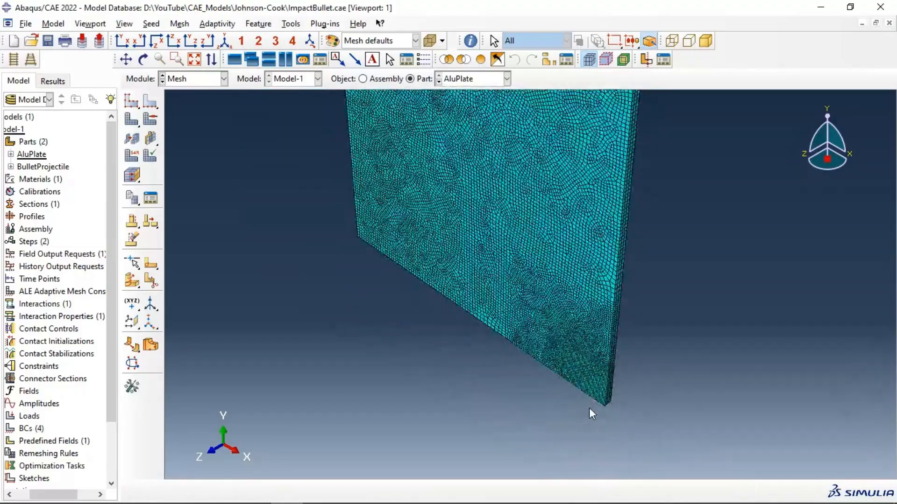
pyautogui.scroll(-6, 610, 356)
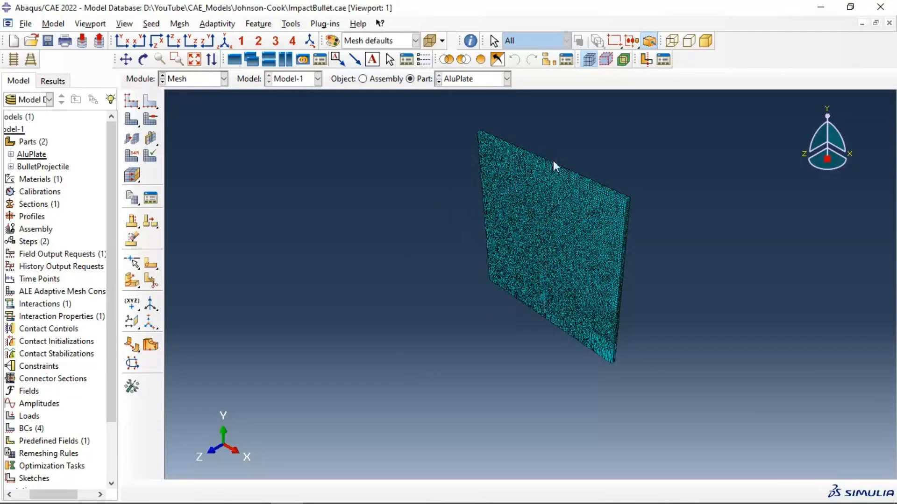
# - Reseed the plate with an approximate global size of 0.005, deleting the existing mesh, and remesh it to judge the density
pyautogui.click(131, 101)
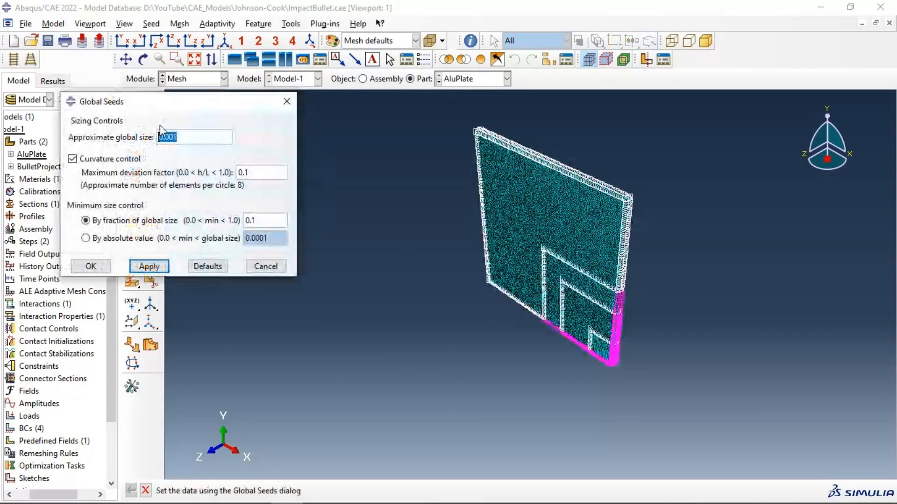
pyautogui.moveTo(172, 137); pyautogui.dragTo(182, 138)
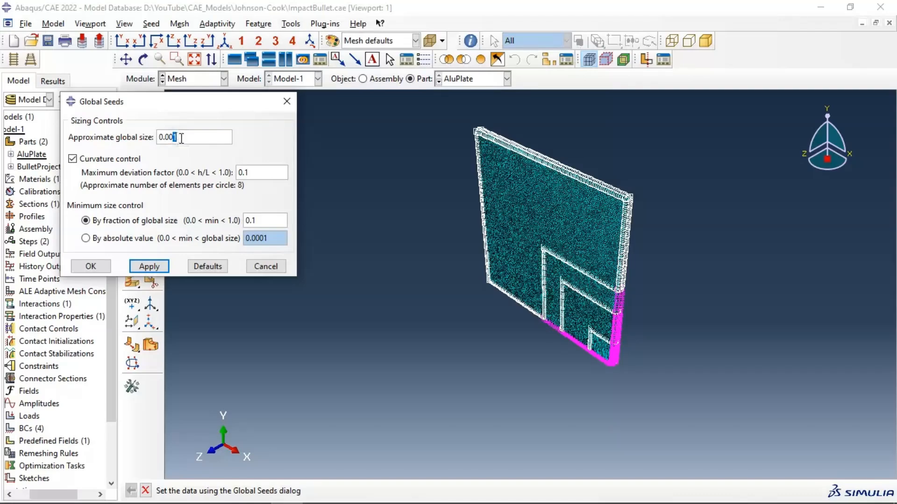
pyautogui.click(149, 266)
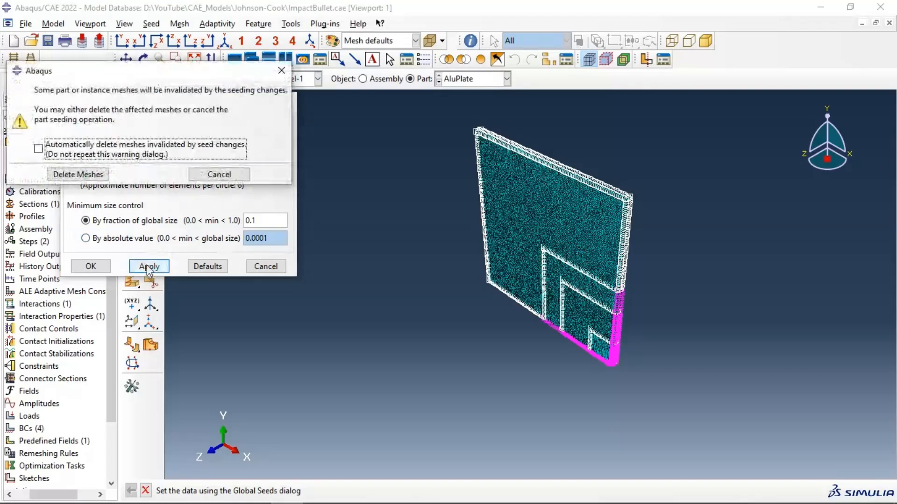
pyautogui.click(77, 174)
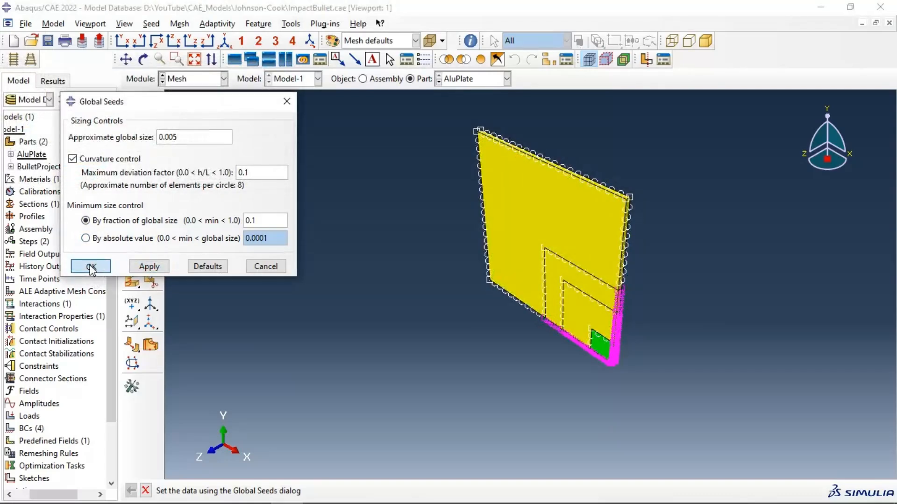
pyautogui.click(89, 266)
pyautogui.click(132, 120)
pyautogui.click(241, 491)
pyautogui.scroll(10, 592, 340)
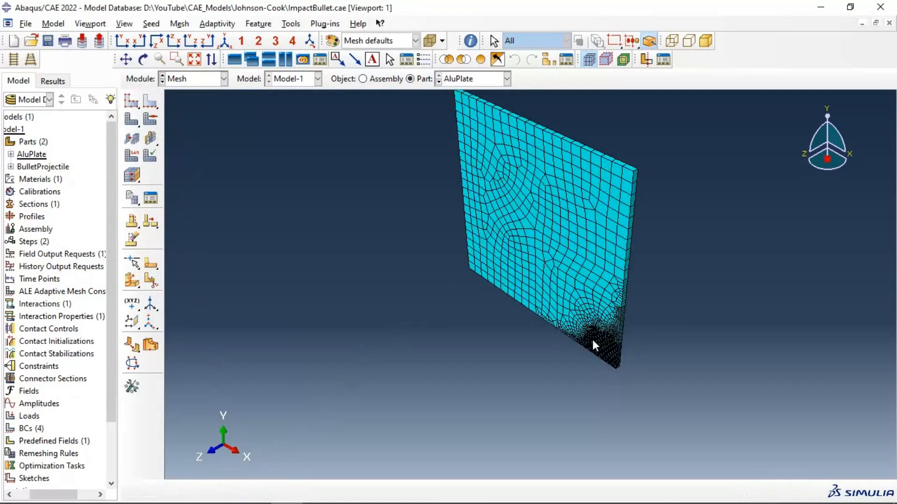
pyautogui.scroll(-10, 624, 330)
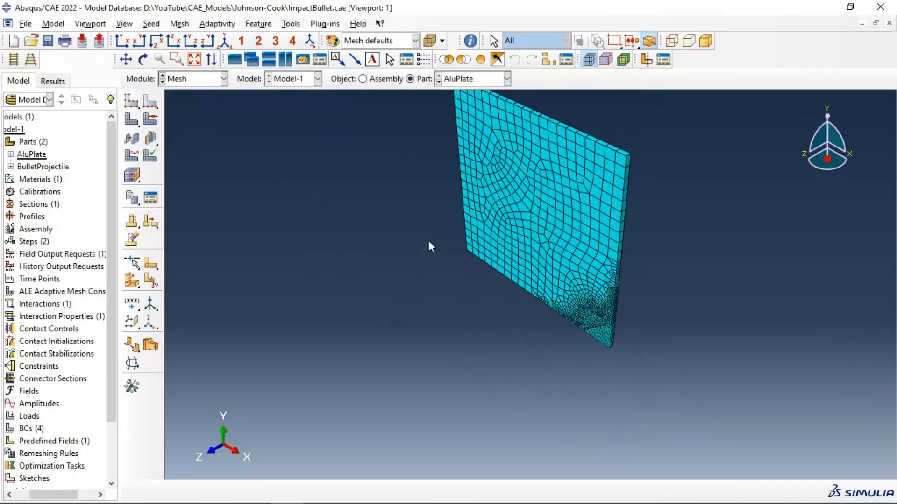
# - Reseed the plate with an approximate global size of 0.002, deleting the existing mesh, and mesh the part again
pyautogui.click(132, 100)
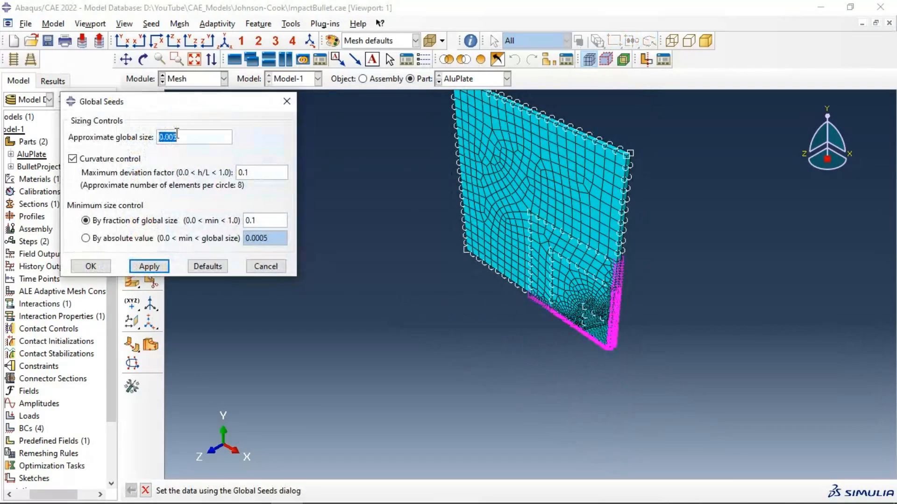
pyautogui.click(177, 137)
pyautogui.click(150, 267)
pyautogui.click(79, 174)
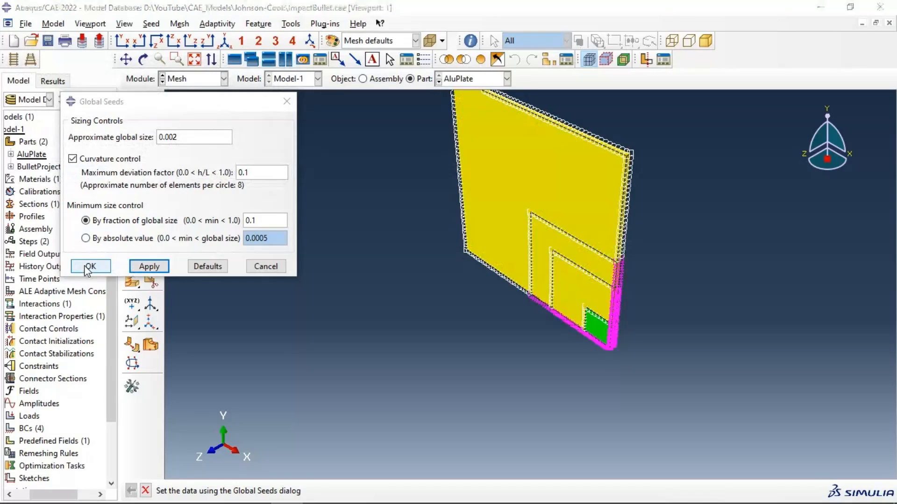
pyautogui.click(88, 266)
pyautogui.click(131, 119)
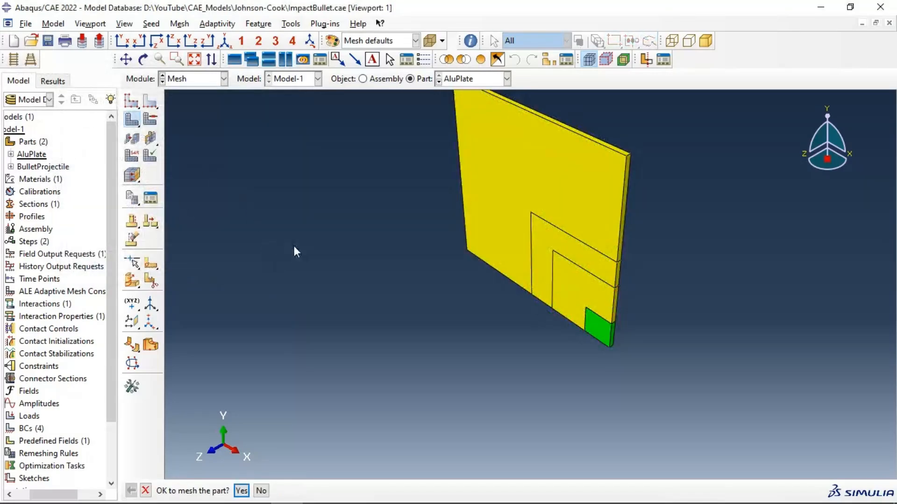
pyautogui.click(242, 490)
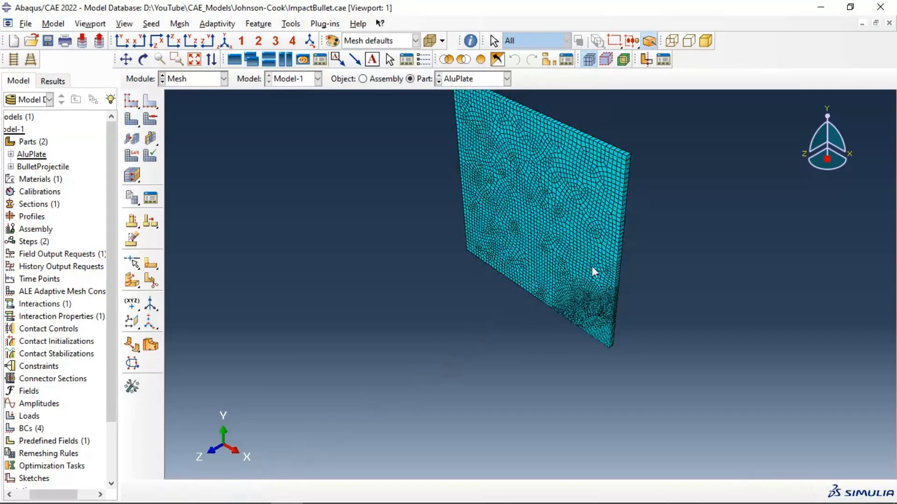
pyautogui.scroll(3, 612, 267)
pyautogui.scroll(-4, 601, 267)
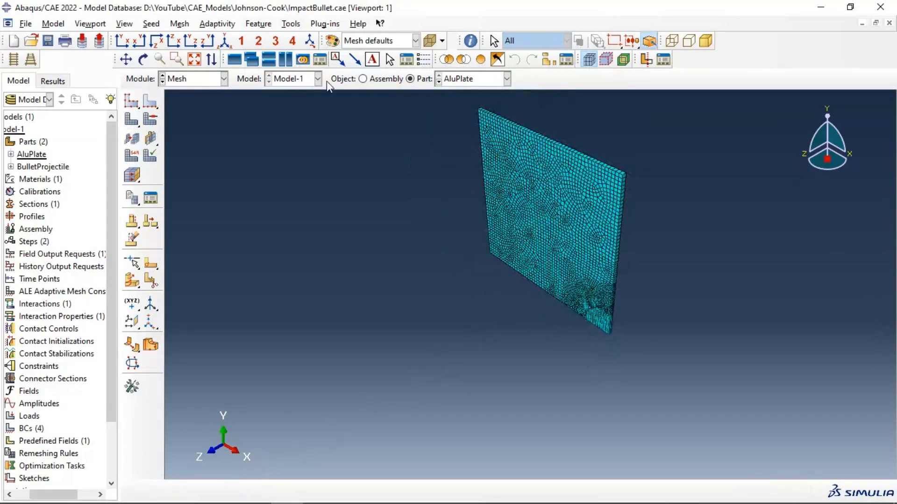
# - Examine the plate mesh from the front and along its thin edge to check the elements through the thickness
pyautogui.click(144, 59)
pyautogui.moveTo(508, 230); pyautogui.dragTo(513, 265)
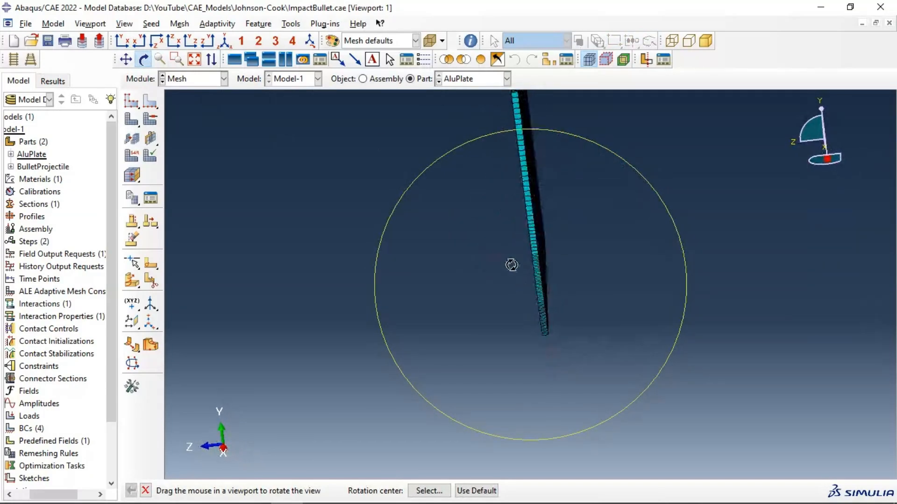
pyautogui.click(122, 40)
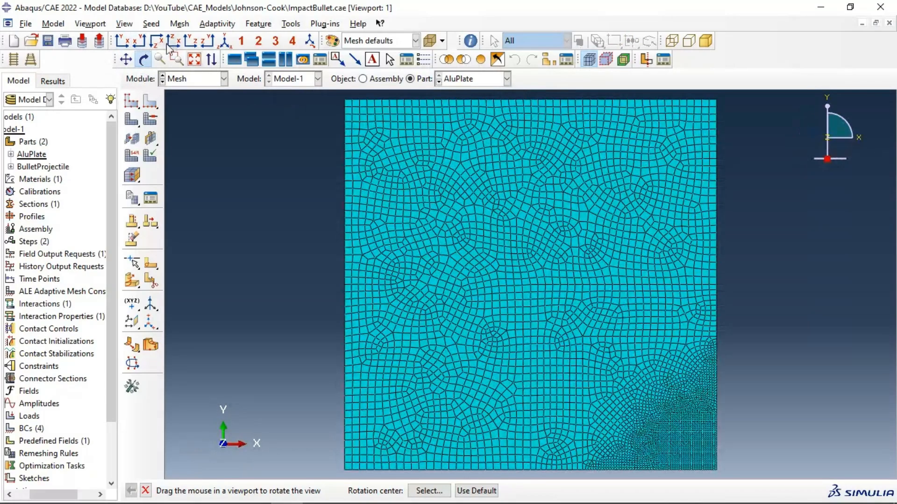
pyautogui.click(140, 42)
pyautogui.click(173, 42)
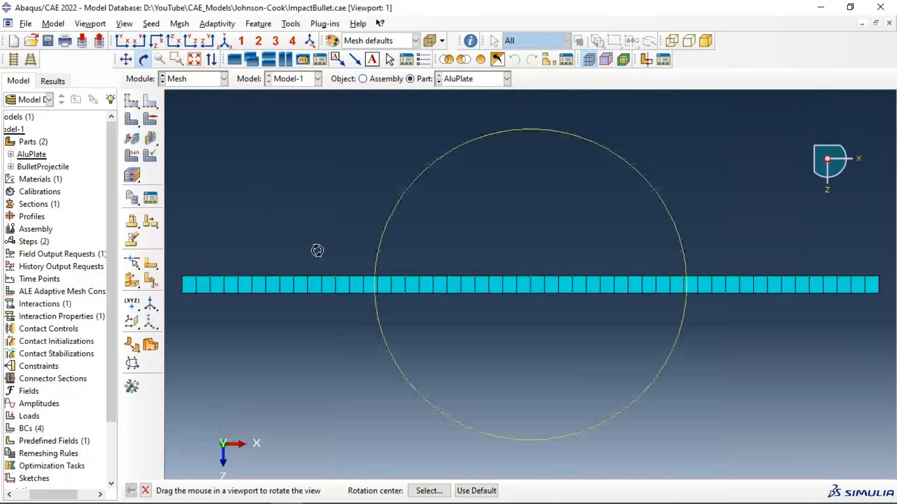
pyautogui.moveTo(537, 271); pyautogui.dragTo(728, 303)
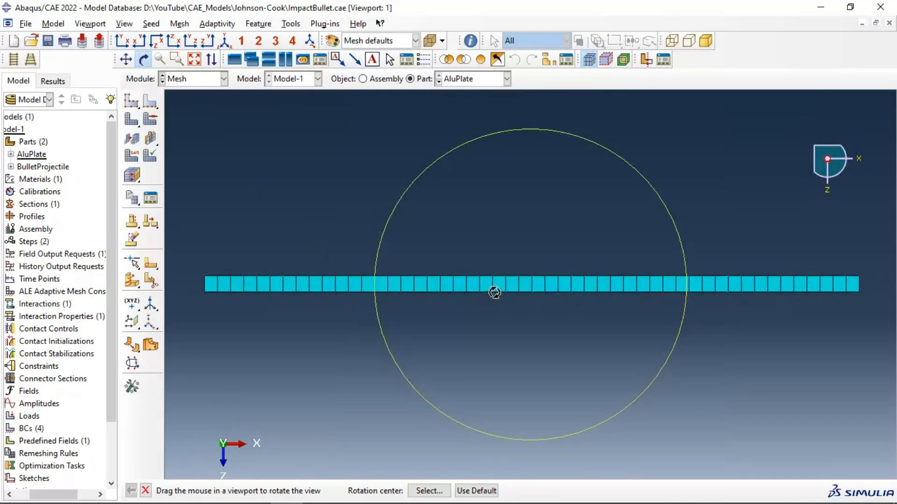
pyautogui.moveTo(490, 294); pyautogui.dragTo(551, 156)
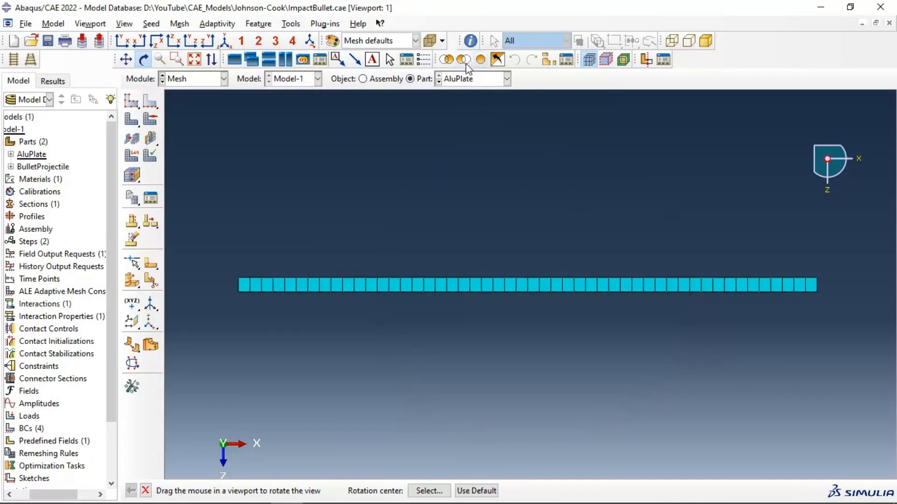
# - Seed all edges running through the plate's thickness by number with 4 elements, deleting the existing mesh
pyautogui.click(150, 106)
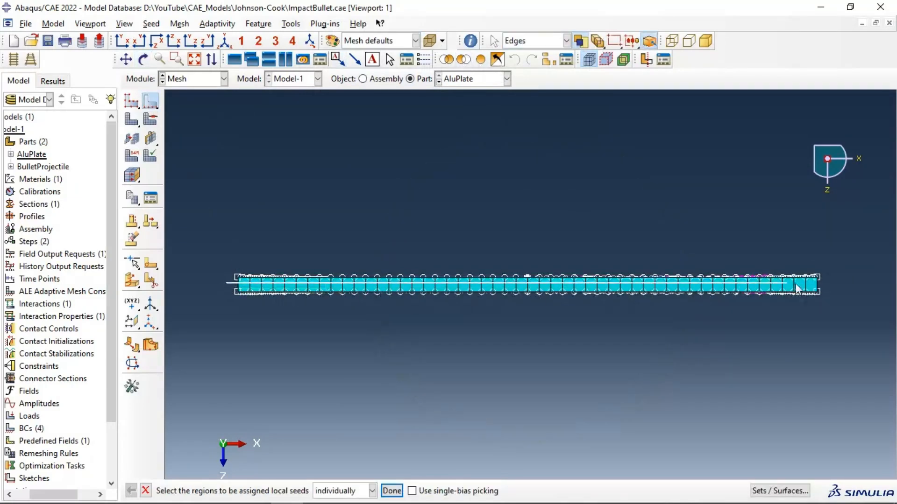
pyautogui.click(843, 287)
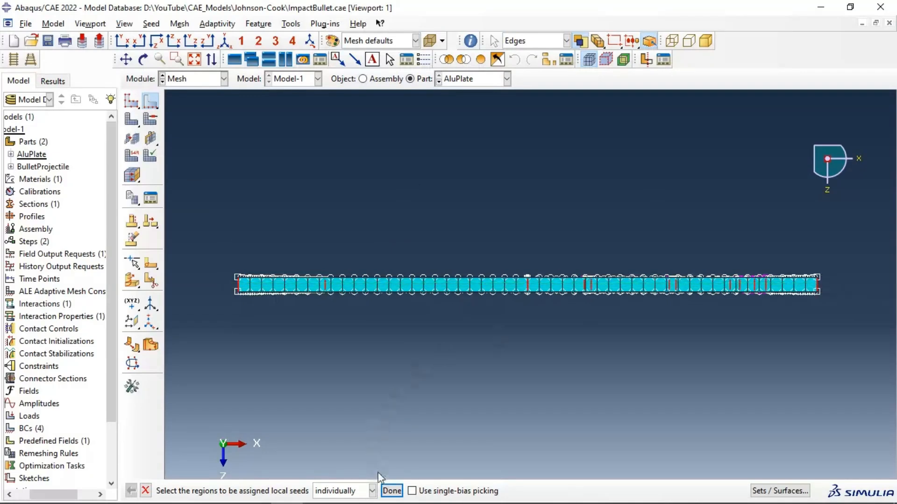
pyautogui.click(392, 491)
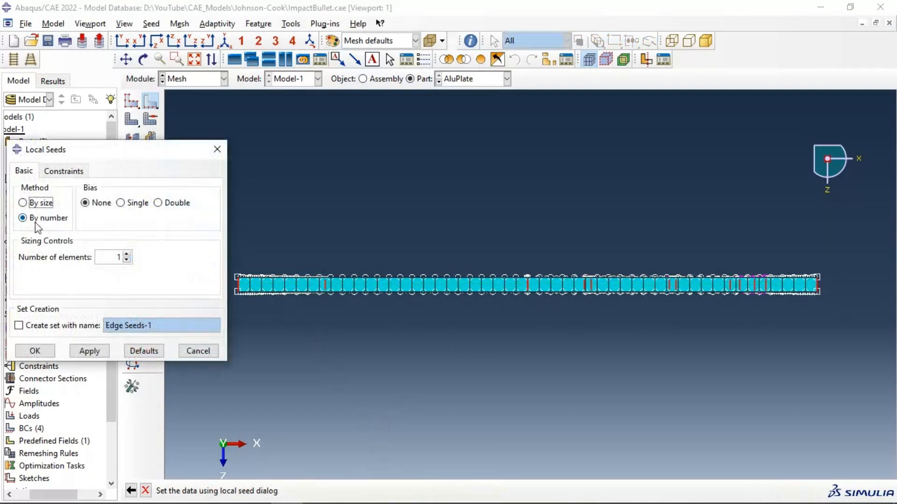
pyautogui.click(127, 255)
pyautogui.click(89, 351)
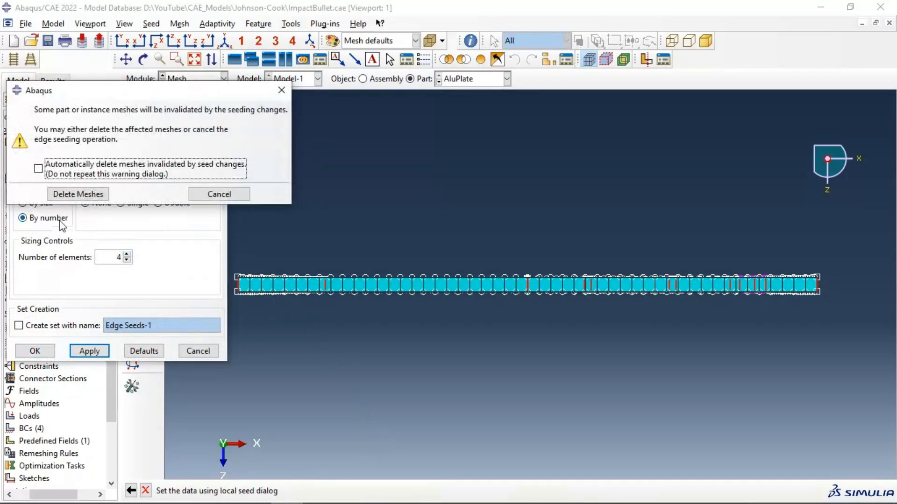
pyautogui.click(67, 194)
pyautogui.click(40, 354)
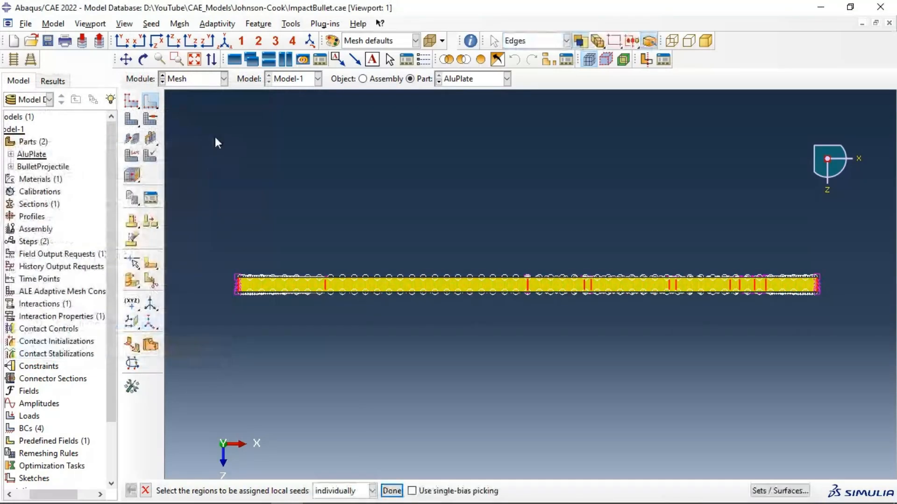
# - Mesh the AluPlate part with the new thickness seeds and check it in the isometric view
pyautogui.click(132, 119)
pyautogui.click(242, 491)
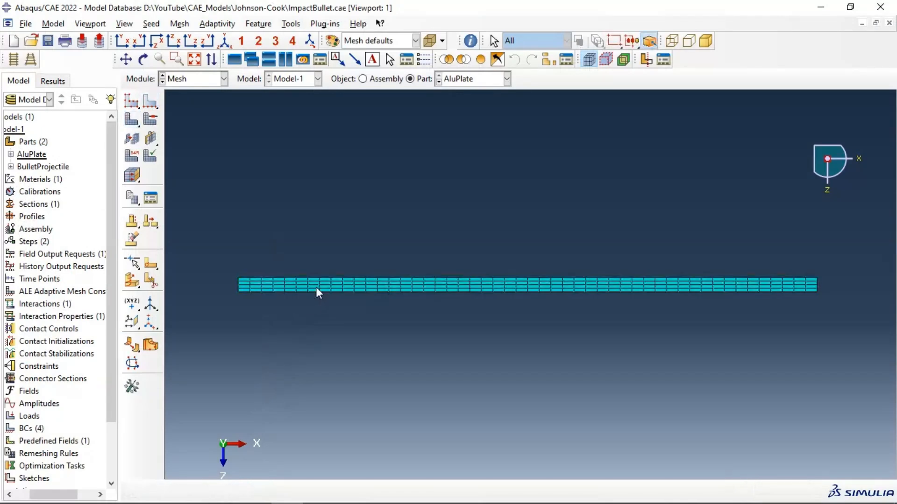
pyautogui.click(225, 41)
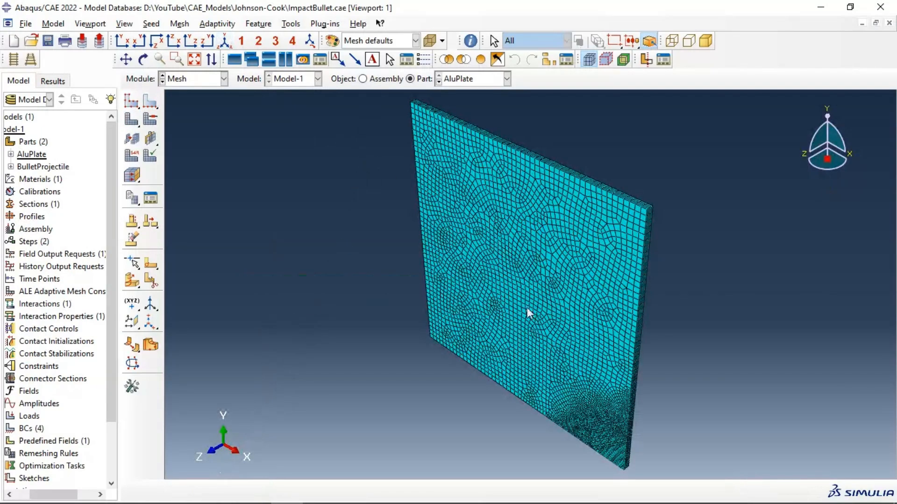
pyautogui.scroll(1, 354, 318)
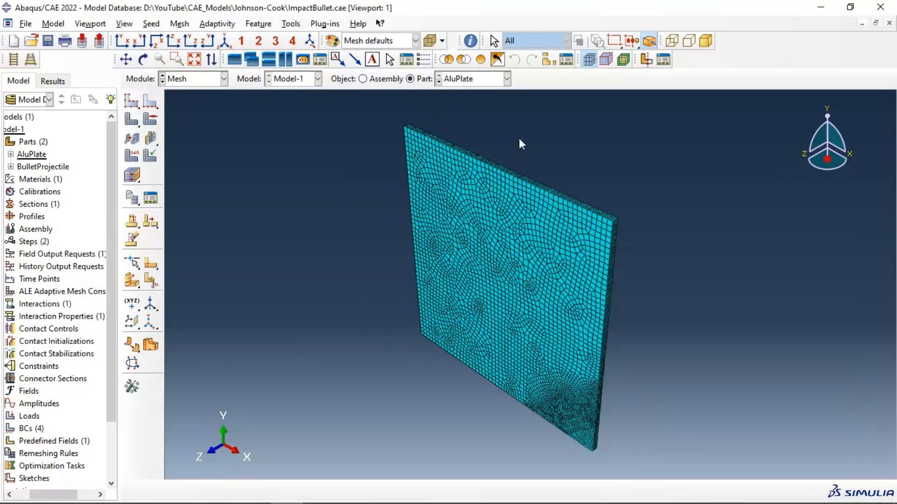
# - Switch to the BulletProjectile part and seed it globally, trying approximate sizes of 0.002 and 0.0002
pyautogui.click(483, 79)
pyautogui.click(478, 105)
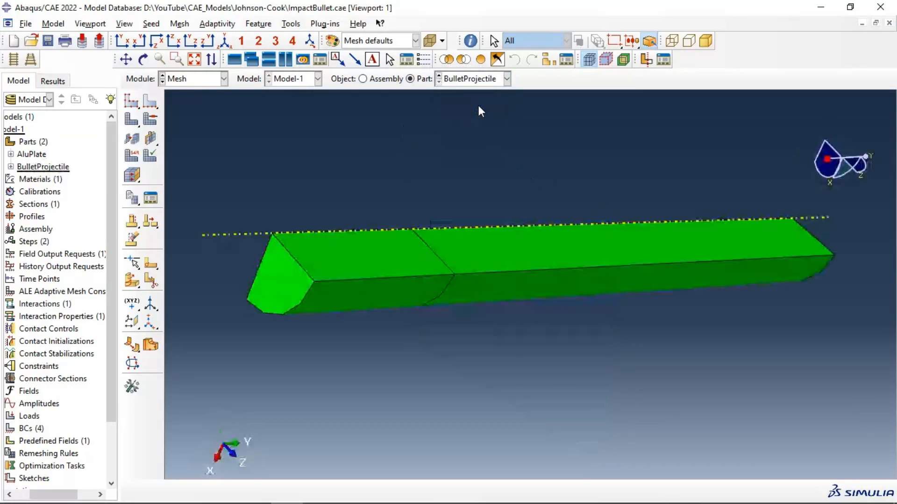
pyautogui.click(156, 120)
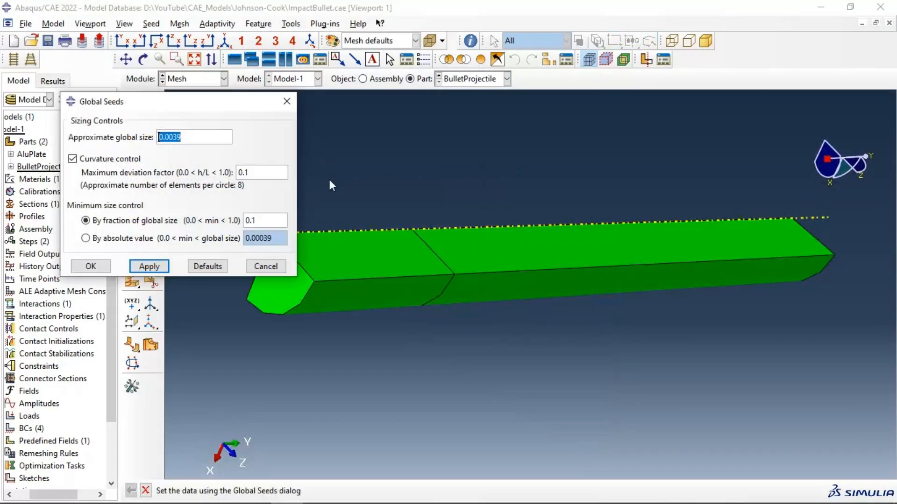
pyautogui.moveTo(174, 136); pyautogui.dragTo(189, 136)
pyautogui.click(146, 266)
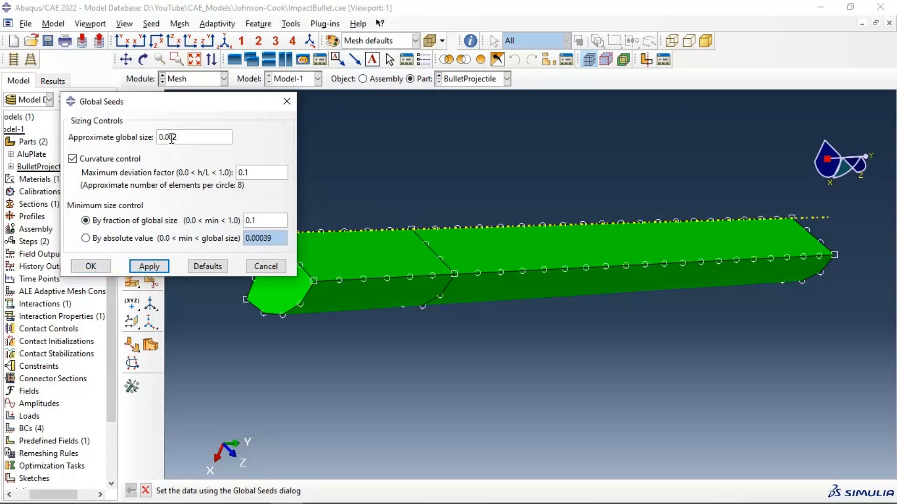
pyautogui.write('2')
pyautogui.click(149, 266)
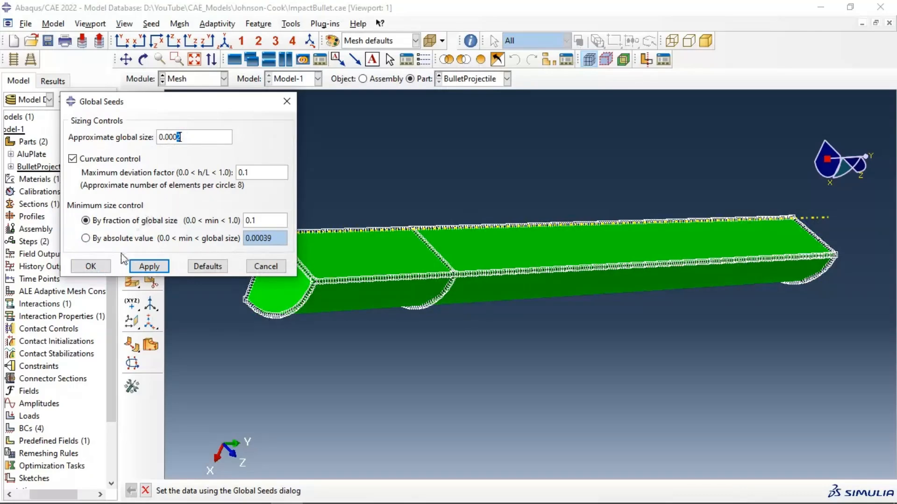
pyautogui.click(91, 267)
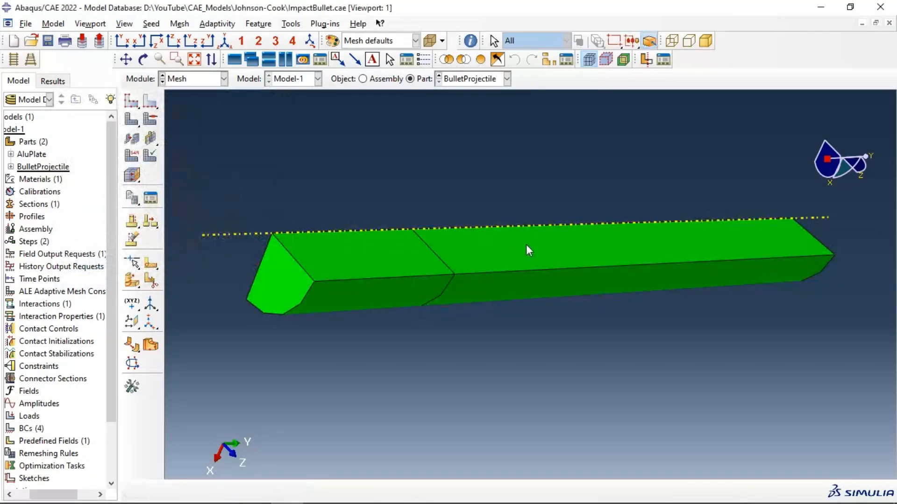
# - Seed the edges of the bullet's short end section by number with 25 elements and no bias
pyautogui.keyDown('ctrl'); pyautogui.keyDown('alt'); pyautogui.moveTo(469, 172); pyautogui.dragTo(595, 204); pyautogui.keyUp('alt'); pyautogui.keyUp('ctrl')
pyautogui.keyDown('ctrl'); pyautogui.keyDown('alt'); pyautogui.moveTo(449, 318); pyautogui.dragTo(621, 323); pyautogui.keyUp('alt'); pyautogui.keyUp('ctrl')
pyautogui.scroll(-3, 668, 291)
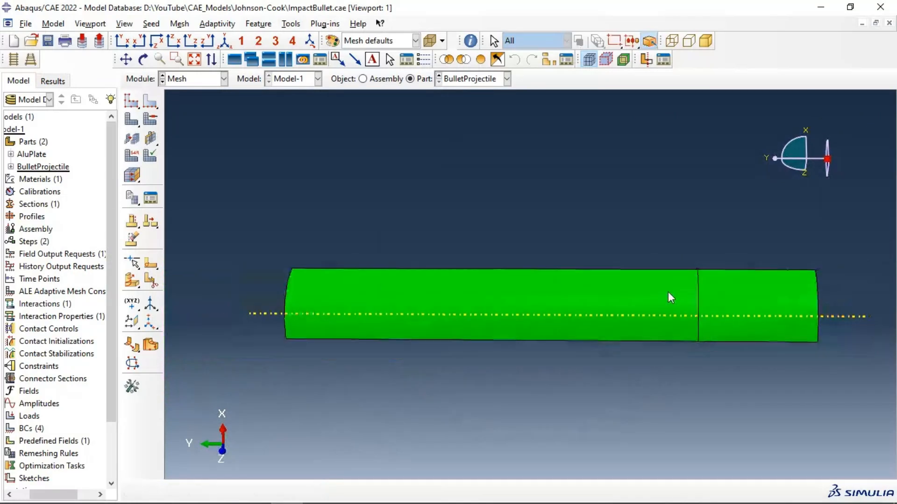
pyautogui.scroll(-1, 668, 298)
pyautogui.click(150, 101)
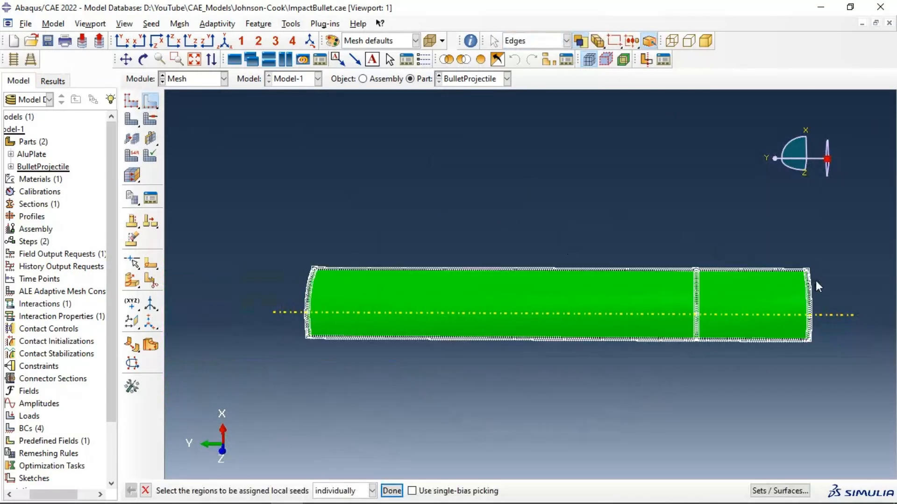
pyautogui.moveTo(747, 230); pyautogui.dragTo(836, 382)
pyautogui.click(392, 488)
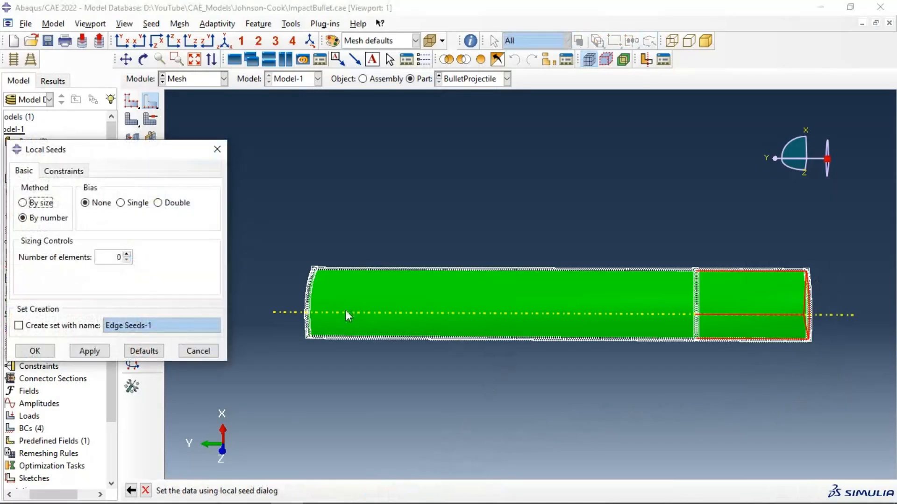
pyautogui.doubleClick(120, 258)
pyautogui.write('25')
pyautogui.click(89, 351)
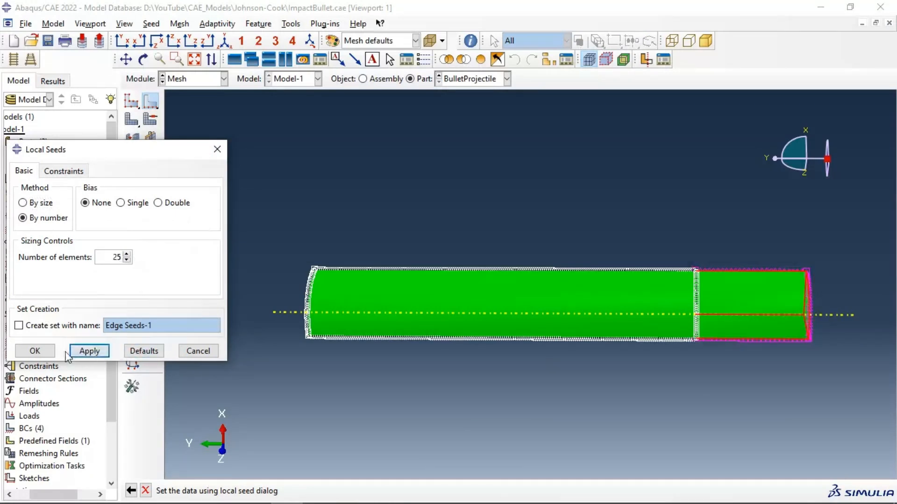
pyautogui.click(35, 351)
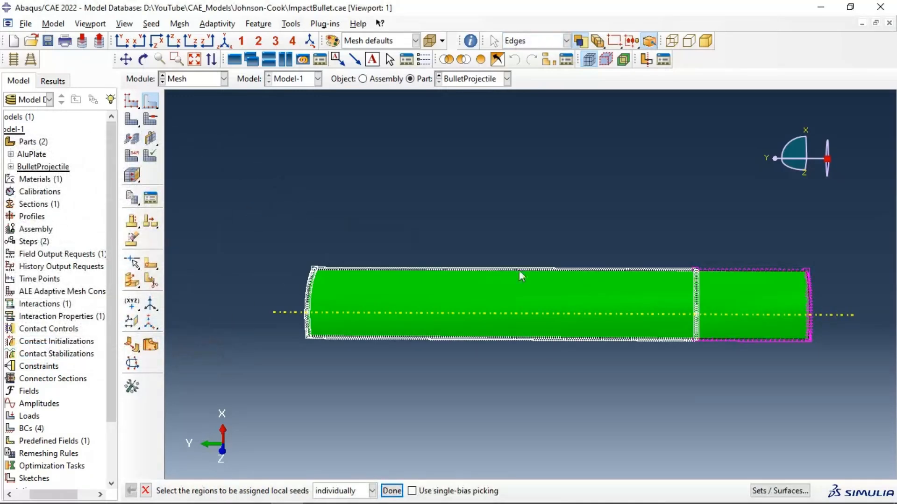
pyautogui.click(150, 105)
pyautogui.moveTo(149, 104); pyautogui.dragTo(179, 137)
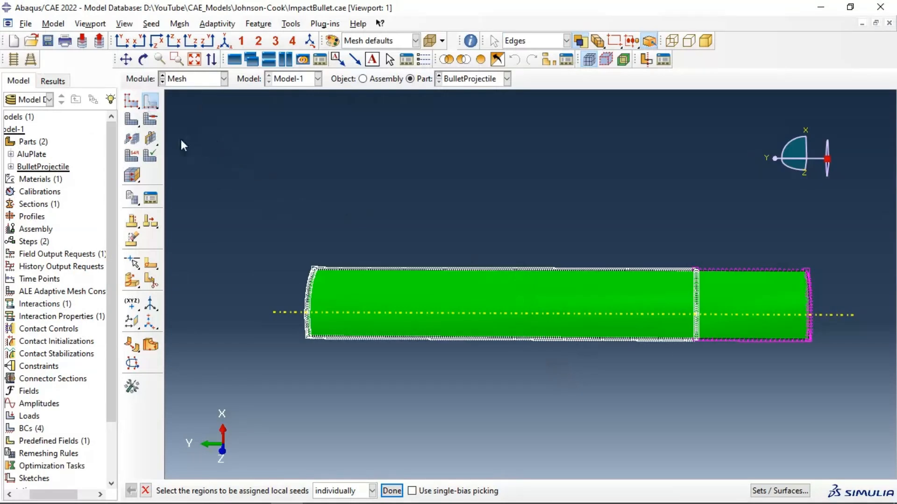
# - Seed the lengthwise edges of the bullet's long section by number with 100 elements, single bias and a bias ratio of 5
pyautogui.click(150, 105)
pyautogui.click(150, 102)
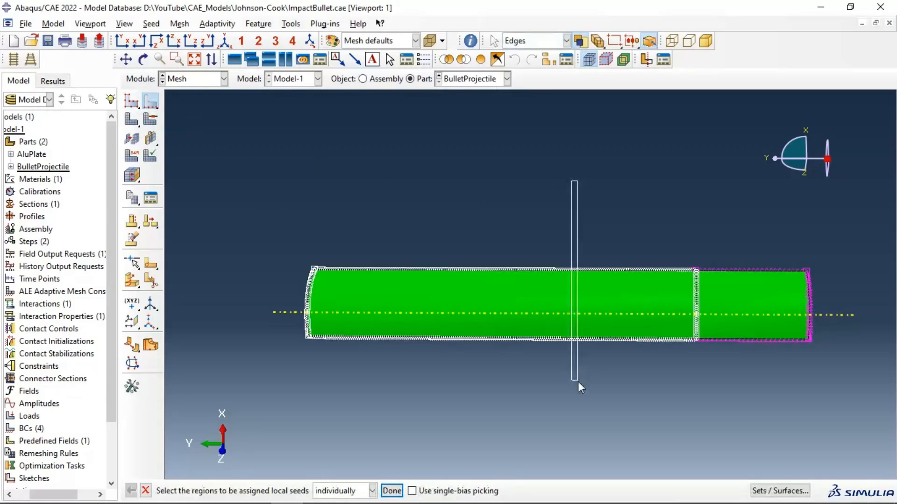
pyautogui.click(391, 491)
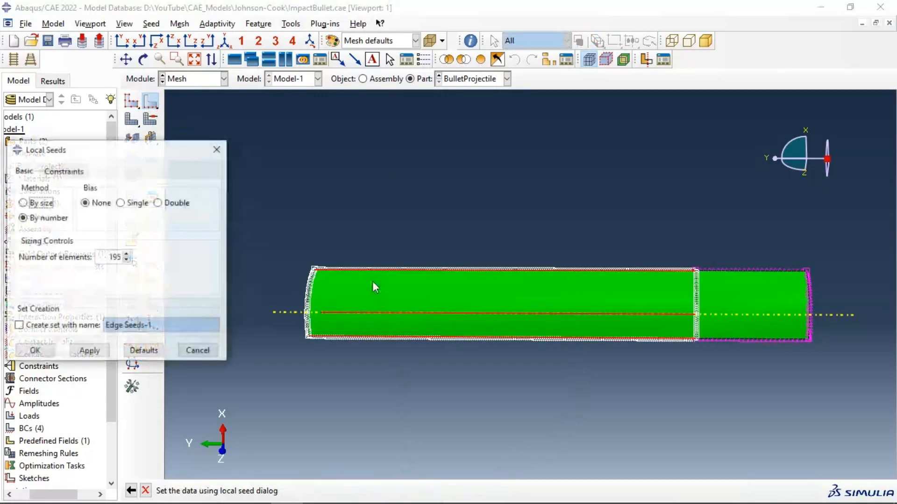
pyautogui.click(143, 205)
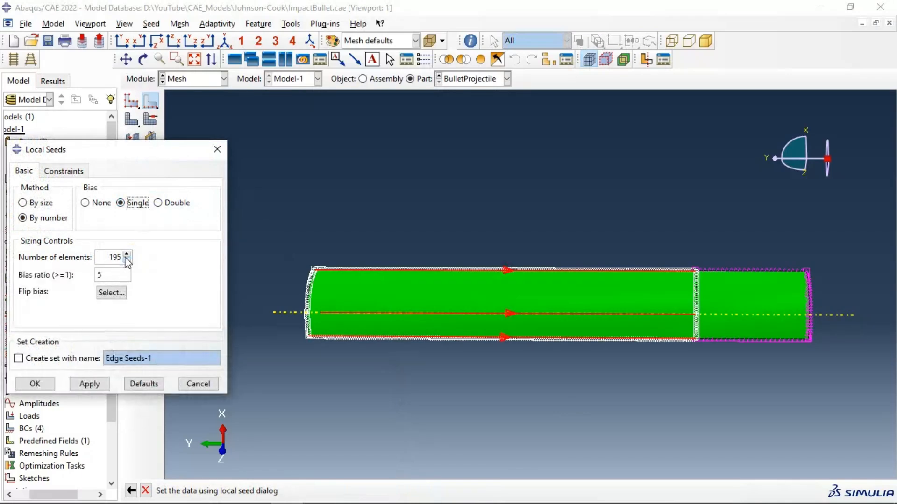
pyautogui.click(127, 261)
pyautogui.click(127, 261)
pyautogui.click(127, 260)
pyautogui.click(127, 261)
pyautogui.moveTo(112, 256); pyautogui.dragTo(129, 262)
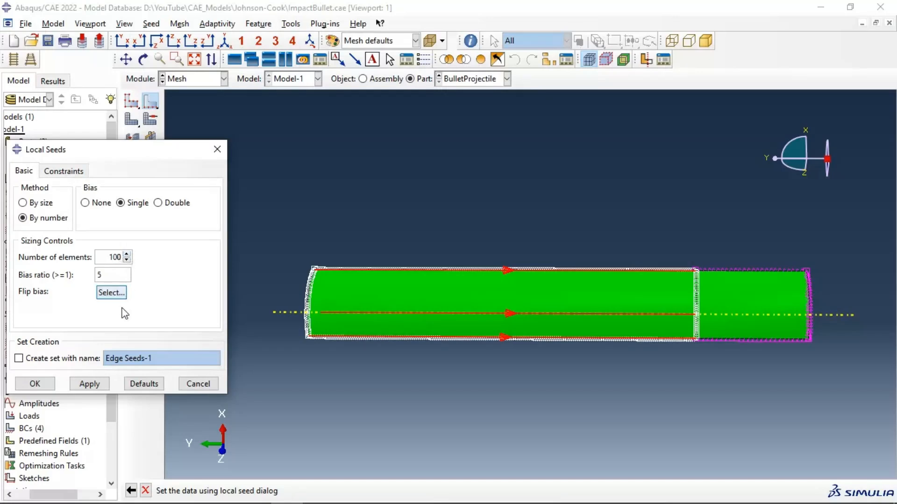
pyautogui.click(90, 385)
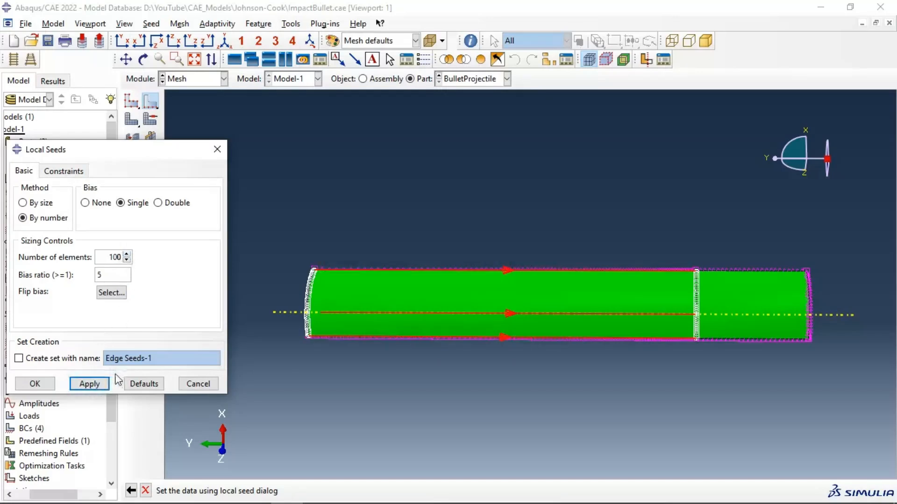
pyautogui.click(36, 384)
pyautogui.click(392, 490)
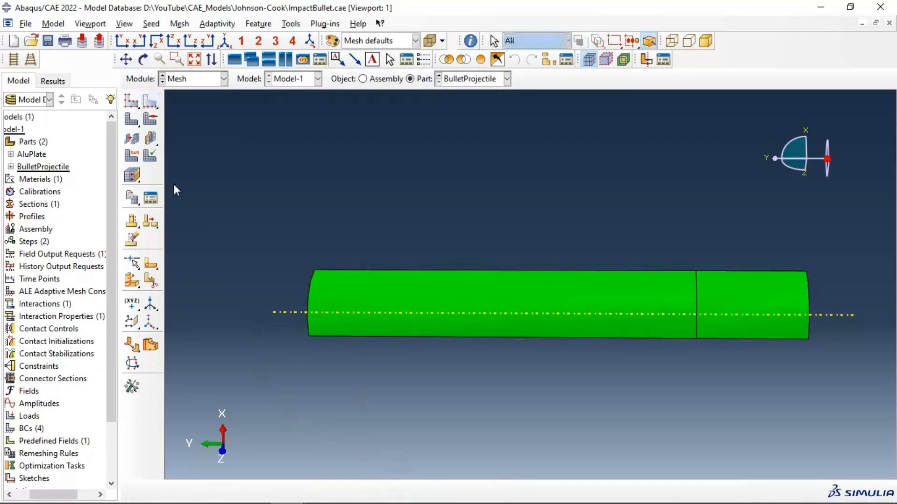
# - Mesh the BulletProjectile part with the biased seeds on its long section and inspect the element distribution
pyautogui.click(130, 120)
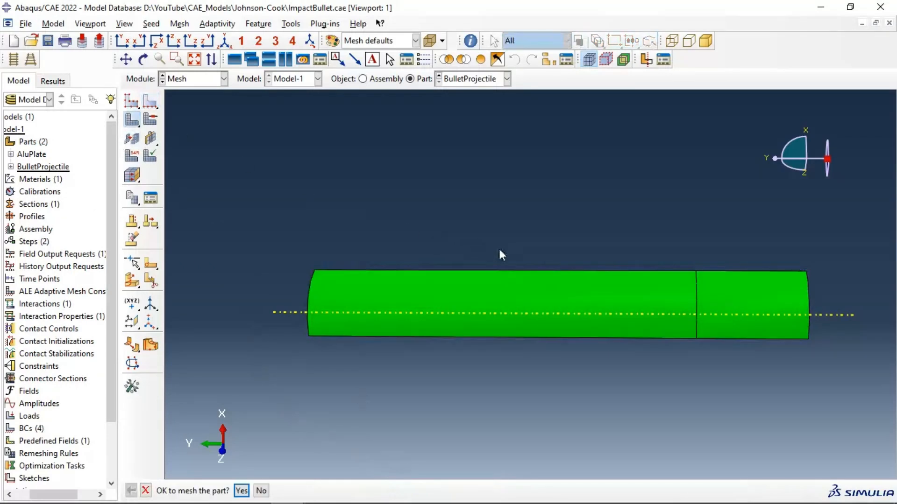
pyautogui.click(241, 490)
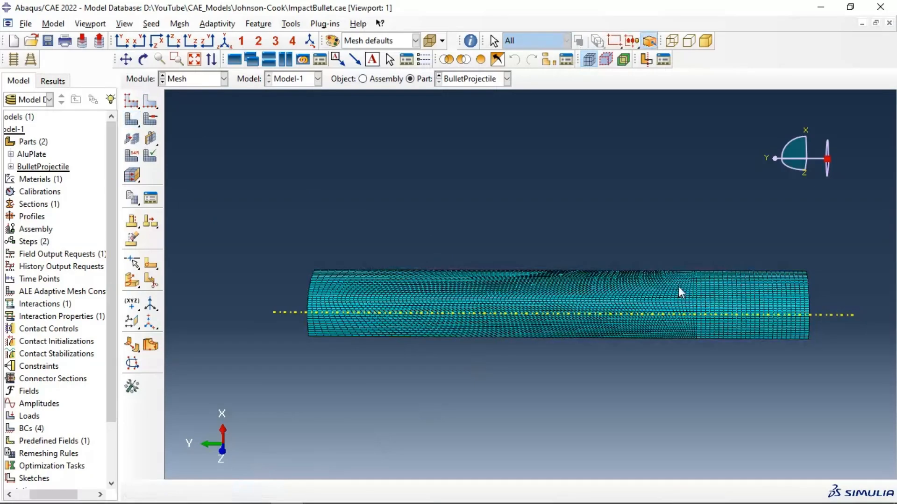
pyautogui.scroll(3, 678, 287)
pyautogui.scroll(-2, 673, 292)
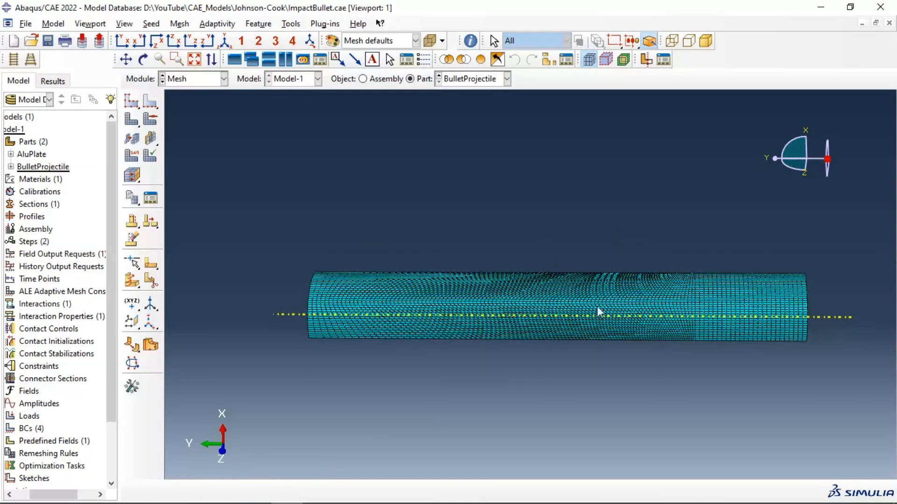
# - Seed the lengthwise edges of the bullet's short end section with 50 elements, single bias and ratio 5, deleting the affected mesh
pyautogui.click(150, 101)
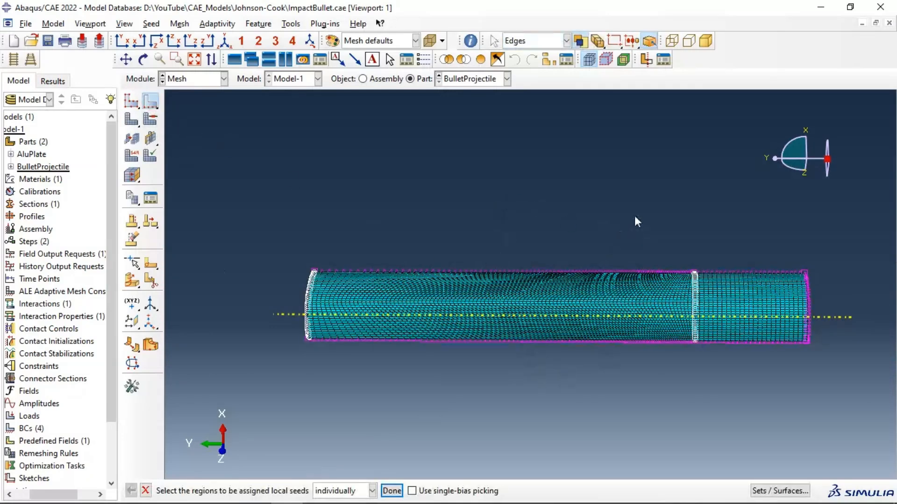
pyautogui.moveTo(722, 252); pyautogui.dragTo(755, 392)
pyautogui.click(392, 491)
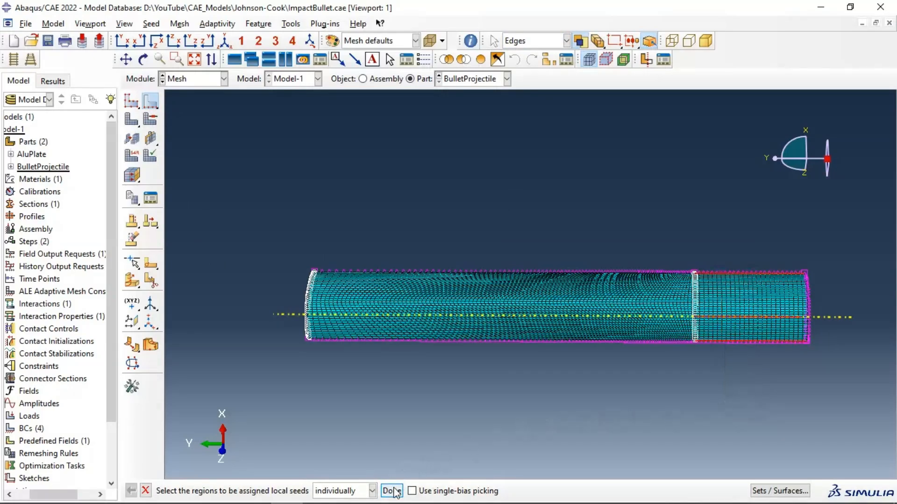
pyautogui.click(121, 203)
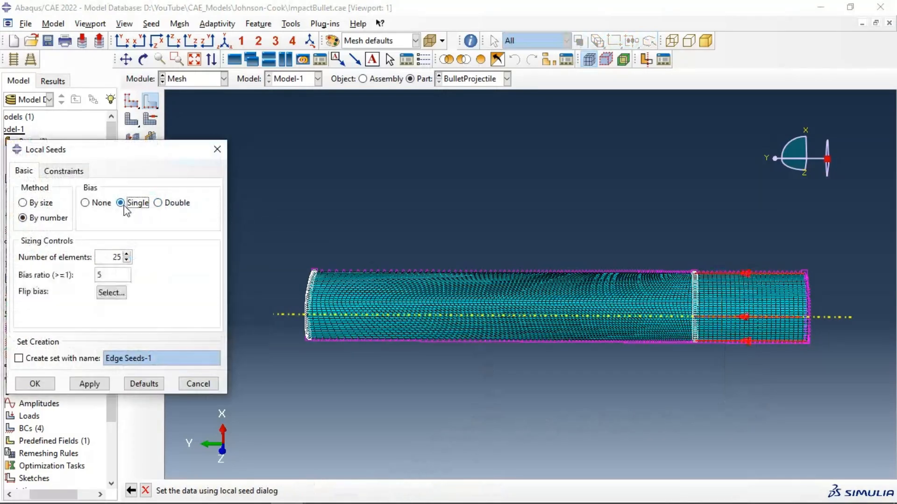
pyautogui.click(127, 261)
pyautogui.click(127, 254)
pyautogui.click(127, 254)
pyautogui.doubleClick(118, 257)
pyautogui.click(86, 386)
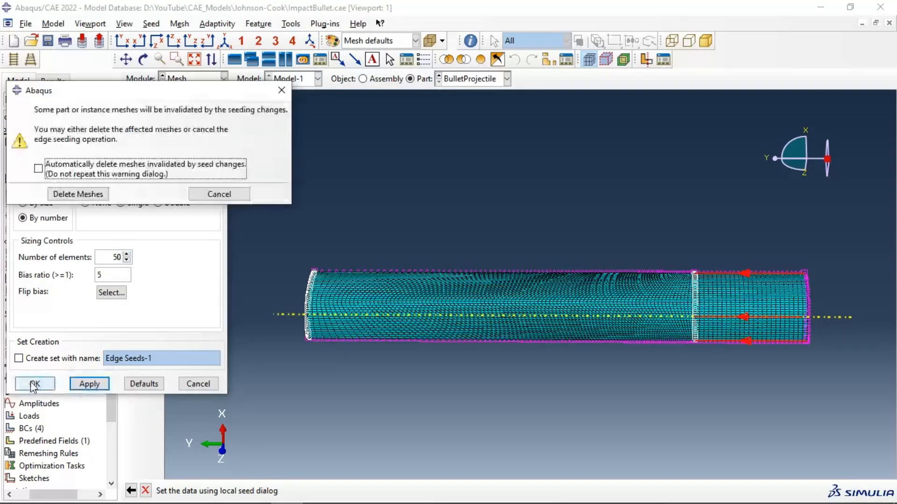
pyautogui.click(82, 198)
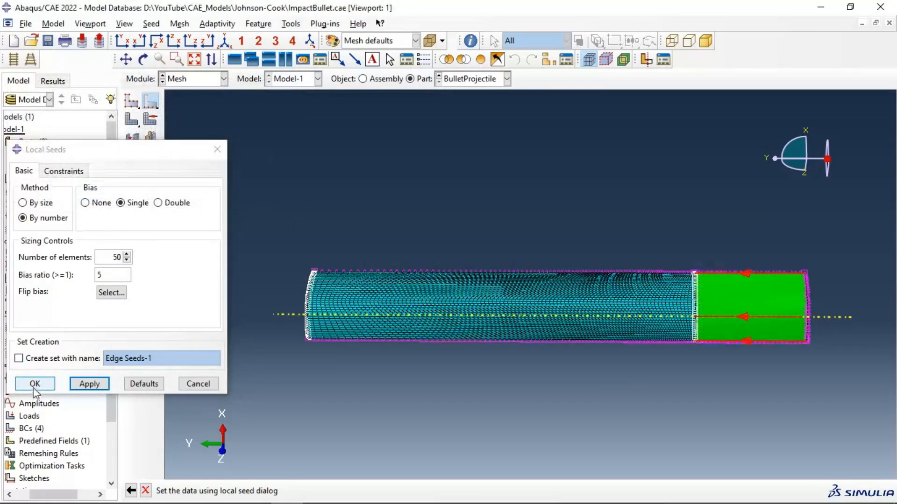
pyautogui.click(89, 384)
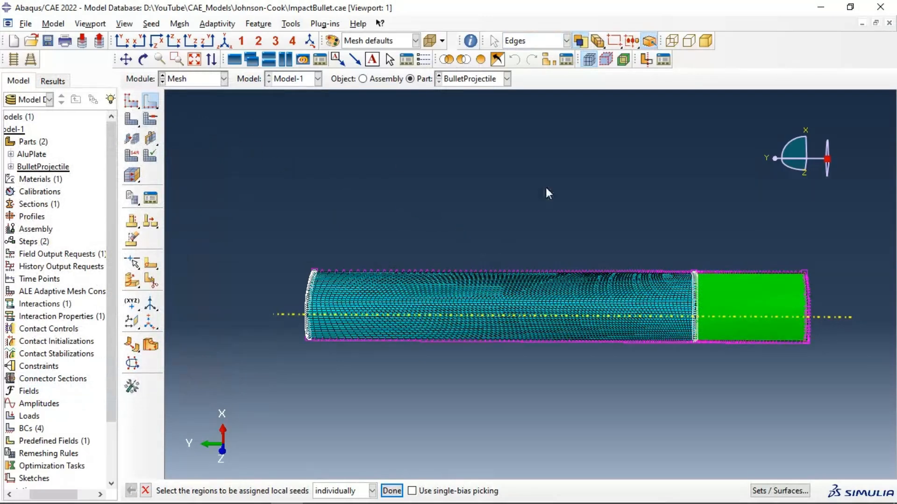
# - Flip the bias direction on the lengthwise edges of the bullet's short end section, keeping 50 elements and a bias ratio of 5
pyautogui.moveTo(718, 221); pyautogui.dragTo(760, 403)
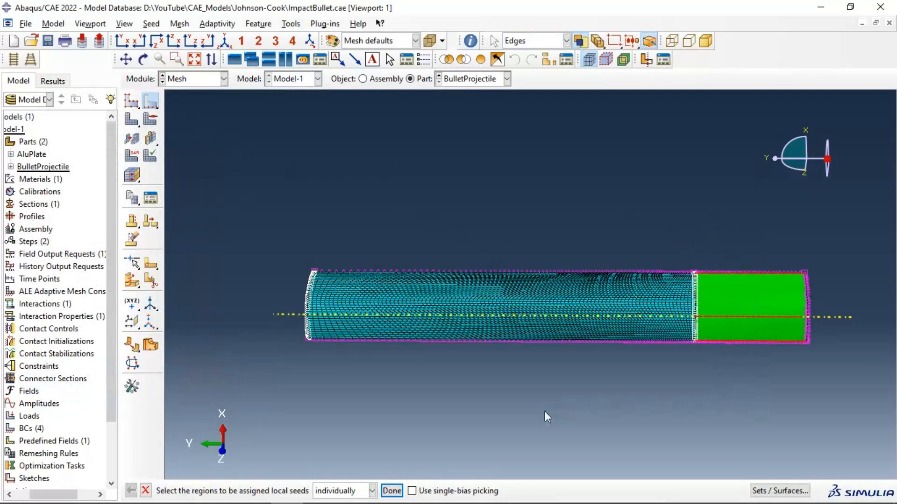
pyautogui.click(391, 491)
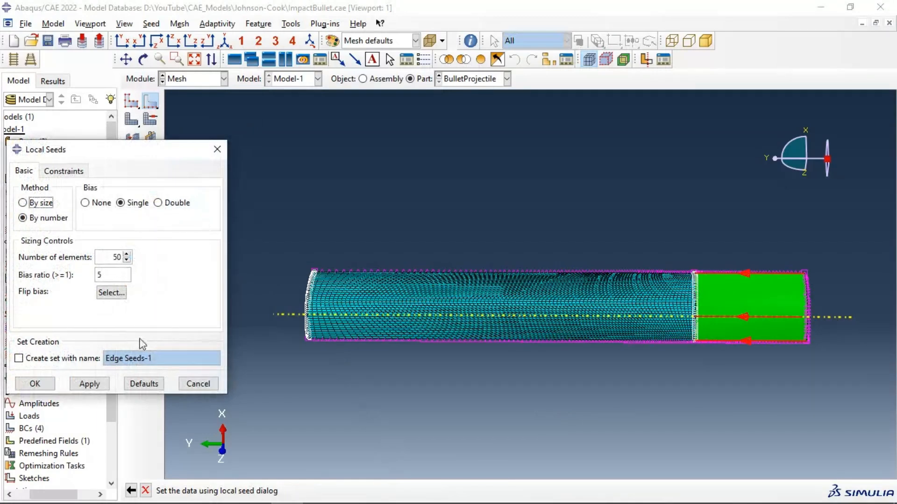
pyautogui.click(112, 292)
pyautogui.moveTo(752, 221); pyautogui.dragTo(771, 410)
pyautogui.click(415, 493)
pyautogui.click(87, 383)
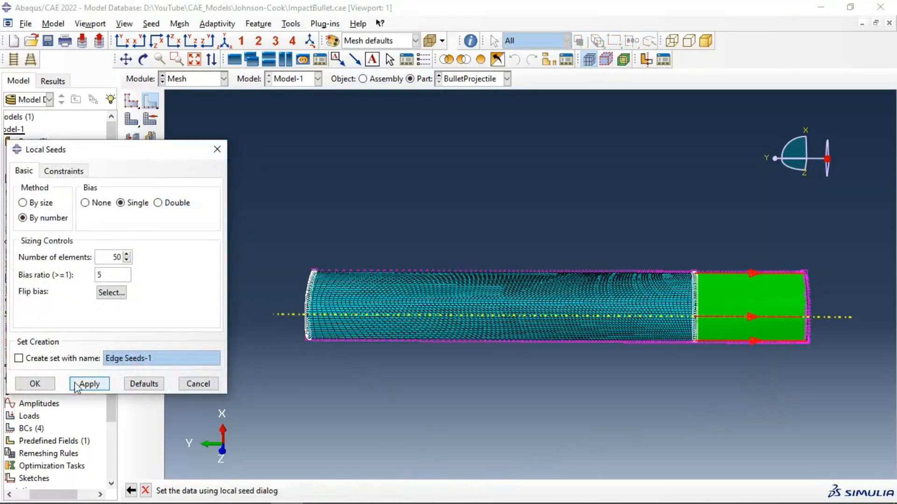
pyautogui.click(35, 384)
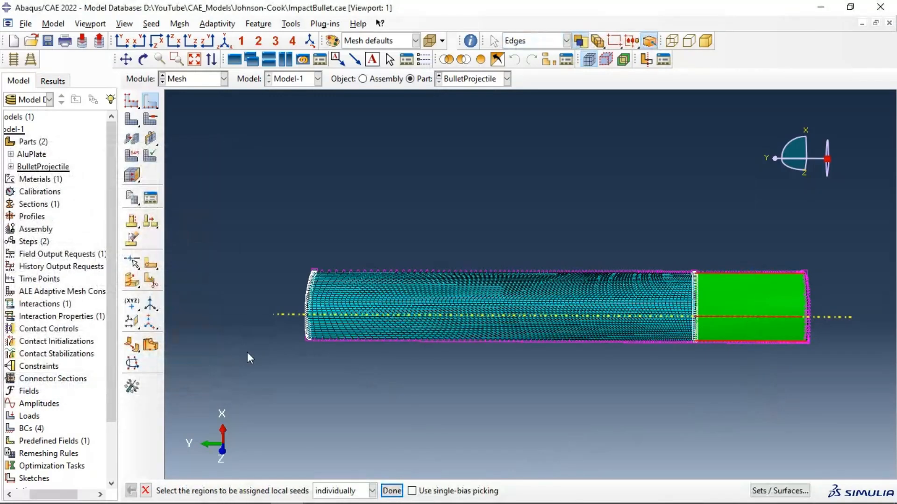
pyautogui.click(391, 490)
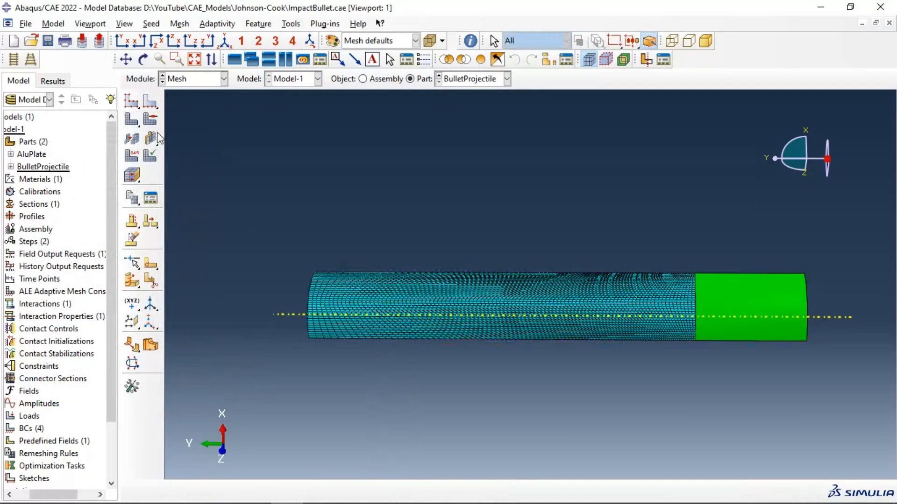
# - Delete the local seeds from all edges of the bullet's long section, accepting deletion of the invalidated mesh
pyautogui.click(152, 107)
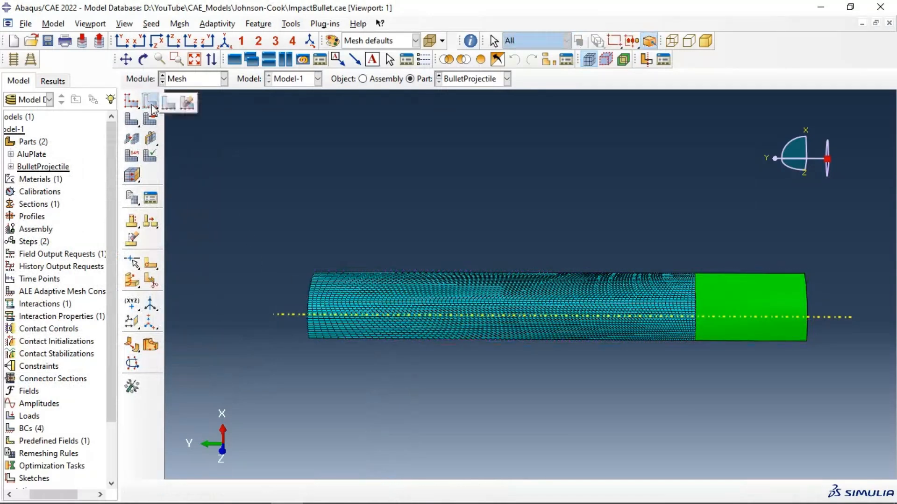
pyautogui.click(187, 103)
pyautogui.moveTo(405, 181); pyautogui.dragTo(637, 414)
pyautogui.click(356, 491)
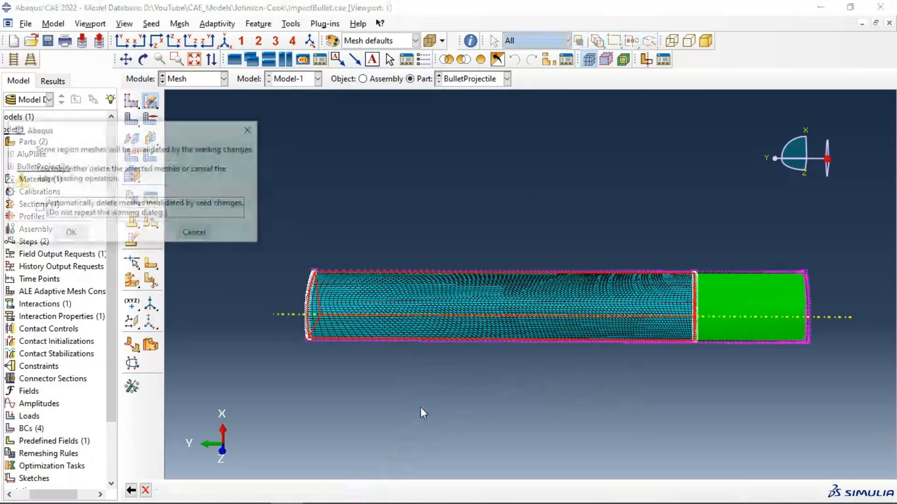
pyautogui.click(70, 234)
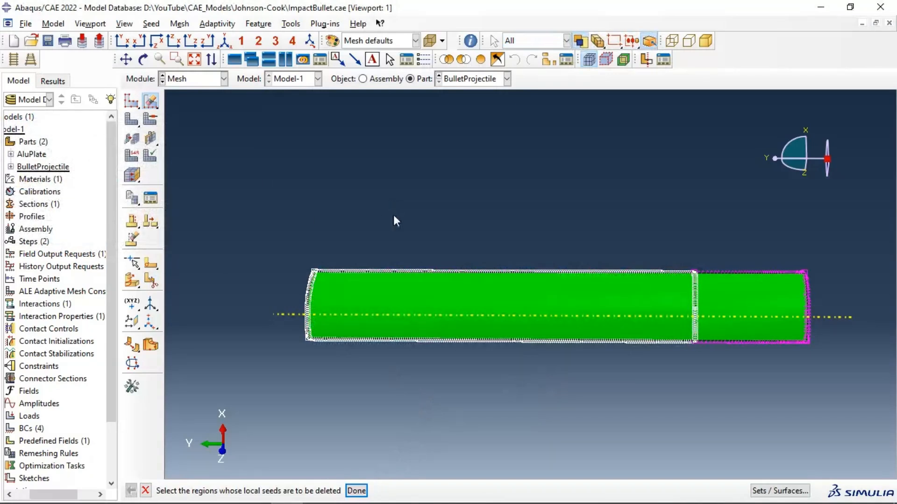
# - Remesh the BulletProjectile part using only global seeds on the long section and inspect the mesh
pyautogui.click(132, 120)
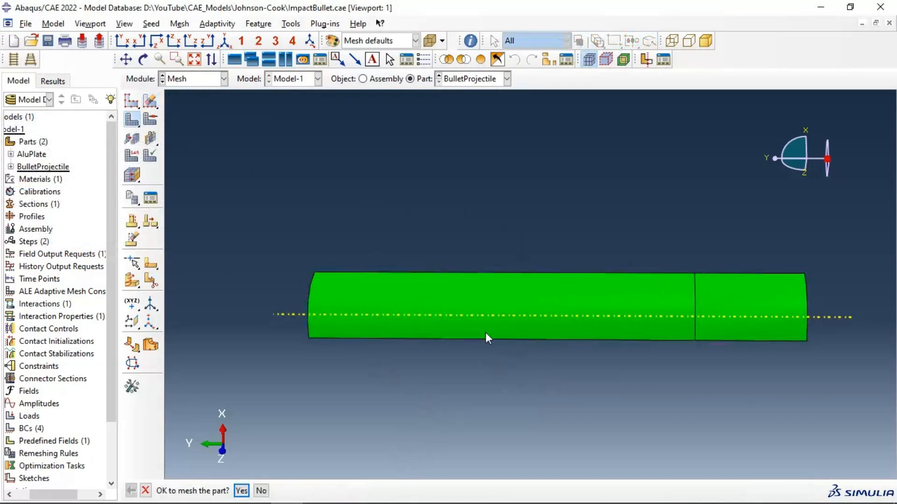
pyautogui.click(242, 491)
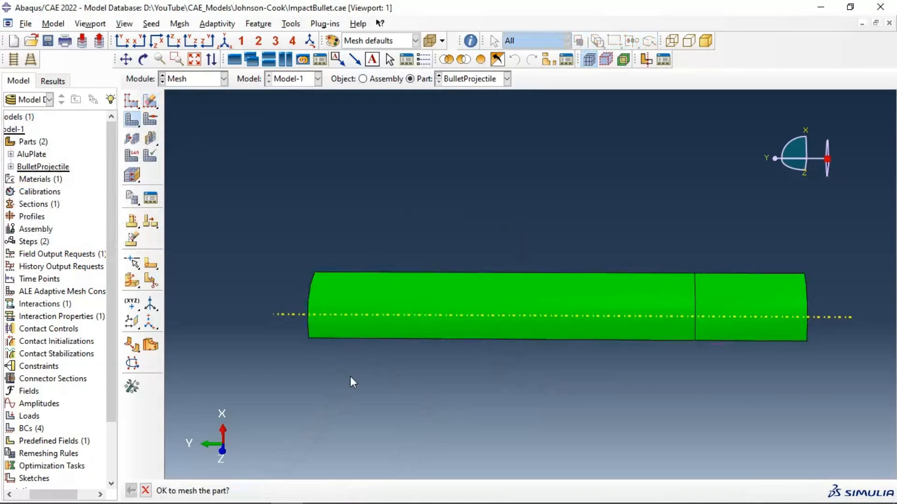
pyautogui.scroll(3, 688, 306)
pyautogui.scroll(-1, 702, 304)
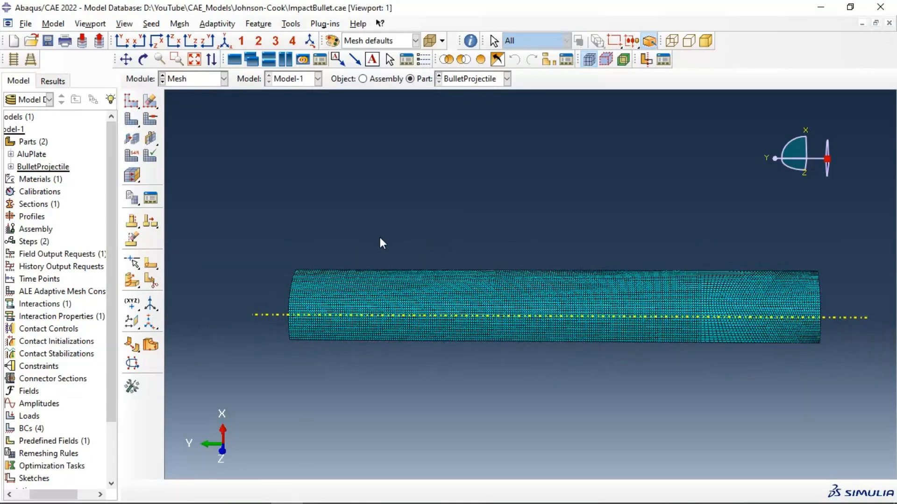
# - Set the bullet's approximate global seed size to 0.0005, deleting the existing mesh
pyautogui.click(150, 100)
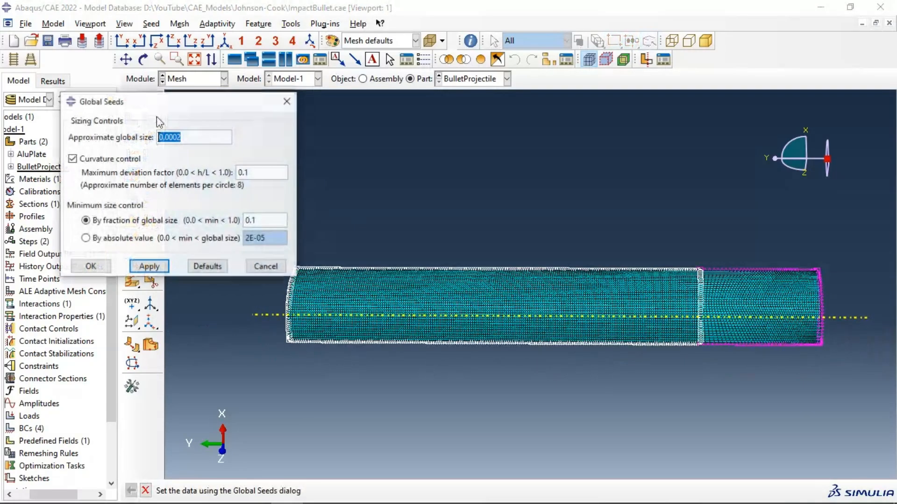
pyautogui.click(178, 137)
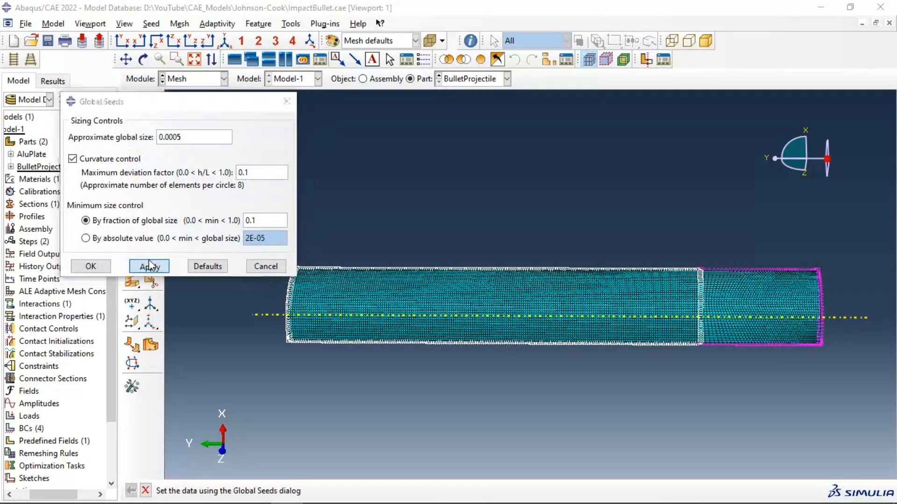
pyautogui.click(131, 266)
pyautogui.click(93, 230)
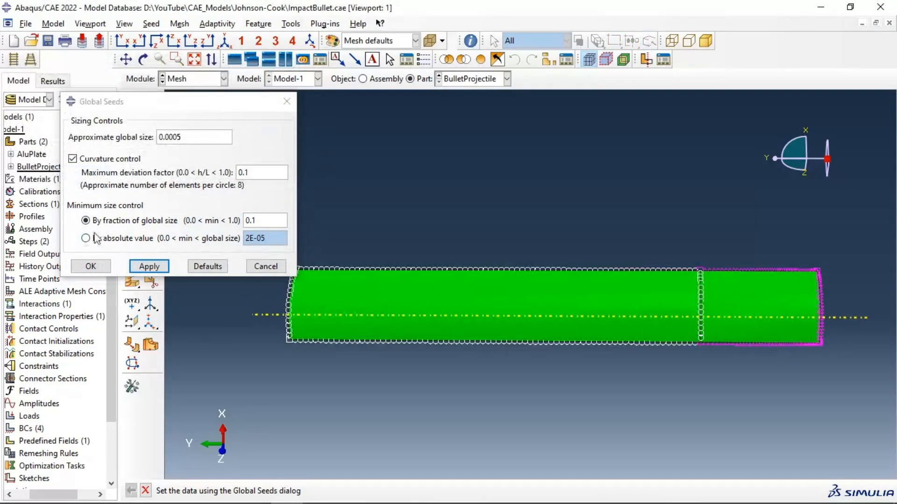
pyautogui.click(91, 266)
# - Mesh the BulletProjectile part with the coarser global seeds and inspect the transition into the short end section from several angles
pyautogui.click(136, 123)
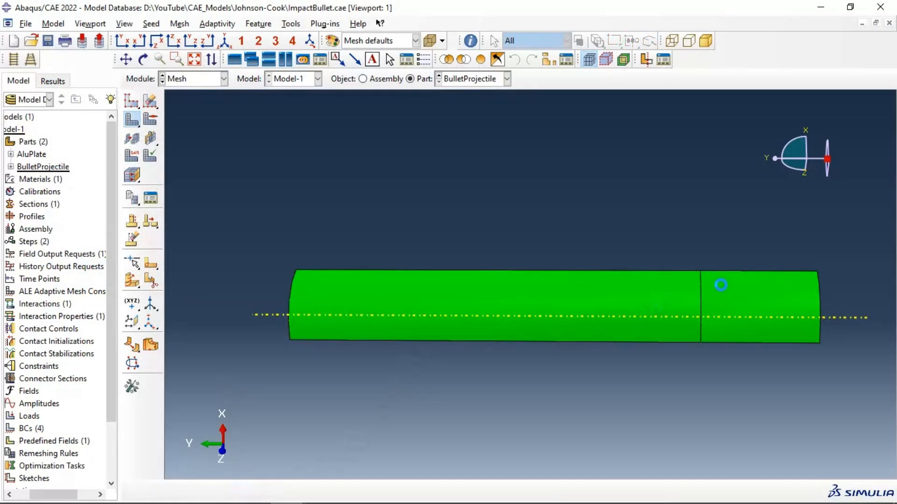
pyautogui.scroll(3, 739, 295)
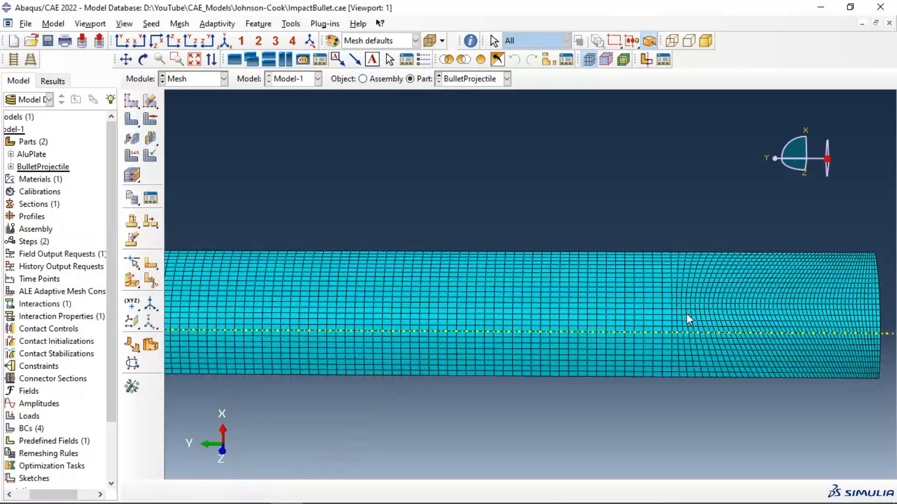
pyautogui.keyDown('ctrl'); pyautogui.keyDown('alt'); pyautogui.moveTo(677, 328); pyautogui.dragTo(498, 293); pyautogui.keyUp('alt'); pyautogui.keyUp('ctrl')
pyautogui.scroll(-2, 476, 286)
pyautogui.moveTo(646, 279)
pyautogui.keyDown('ctrl'); pyautogui.keyDown('alt'); pyautogui.mouseDown()
pyautogui.moveTo(520, 275)
pyautogui.moveTo(646, 278)
pyautogui.moveTo(647, 269)
pyautogui.mouseUp(); pyautogui.keyUp('alt'); pyautogui.keyUp('ctrl')
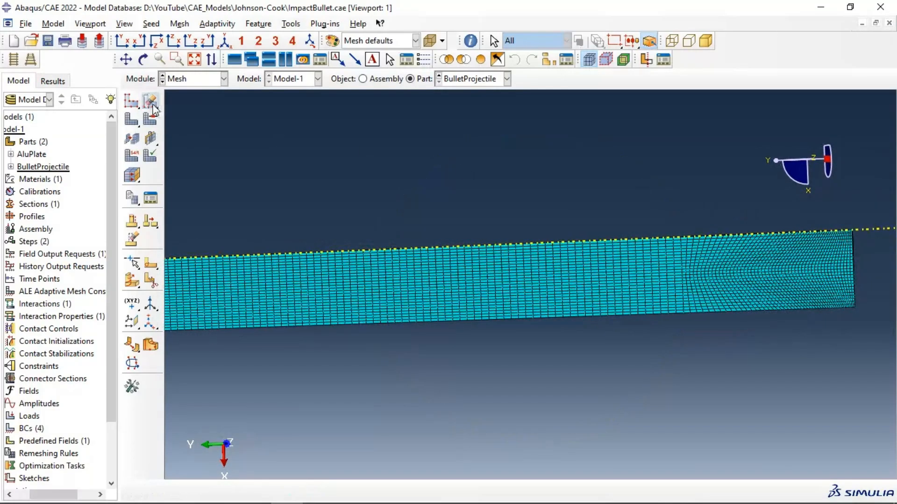
# - Seed the radial and curved edges at both ends and the partition of the bullet by number with 25 elements and no bias
pyautogui.click(189, 104)
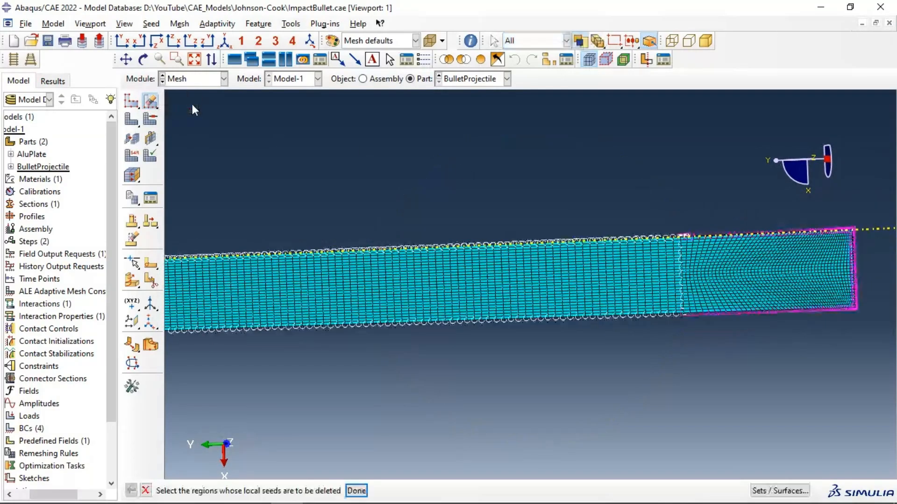
pyautogui.click(152, 103)
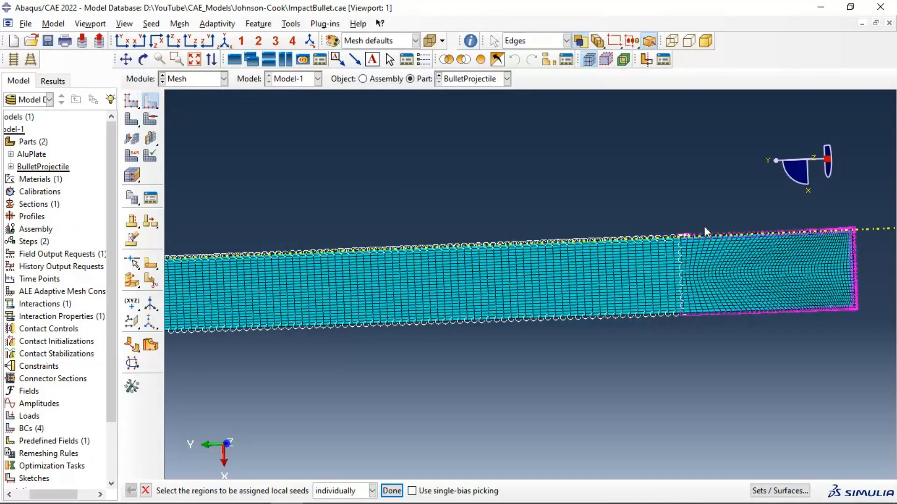
pyautogui.scroll(4, 730, 248)
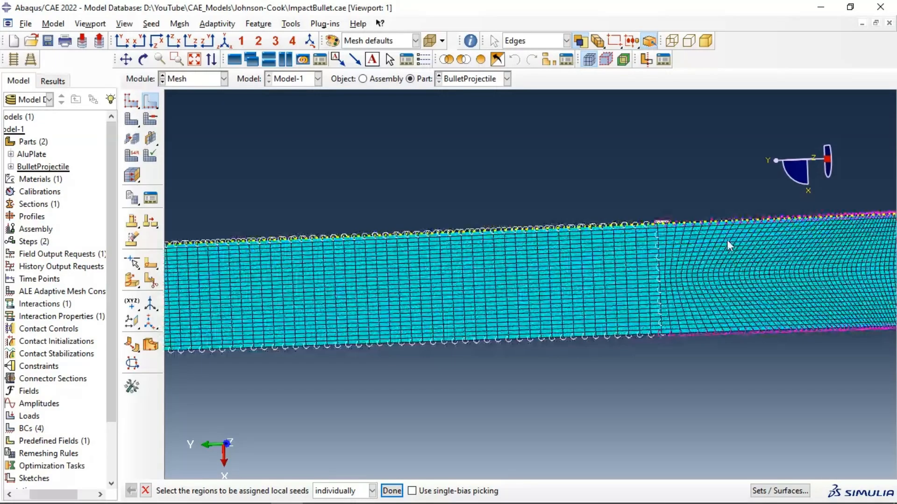
pyautogui.scroll(-3, 721, 233)
pyautogui.scroll(-1, 729, 233)
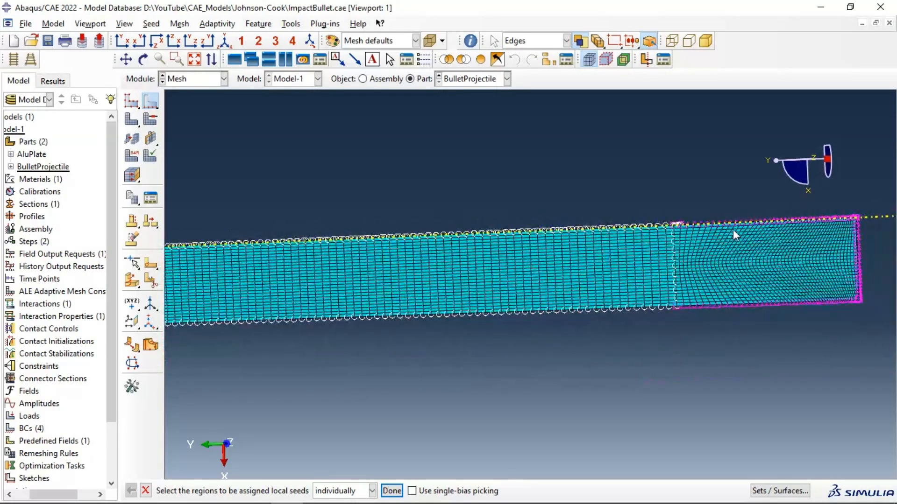
pyautogui.keyDown('ctrl'); pyautogui.keyDown('alt'); pyautogui.moveTo(730, 234); pyautogui.dragTo(416, 277); pyautogui.keyUp('alt'); pyautogui.keyUp('ctrl')
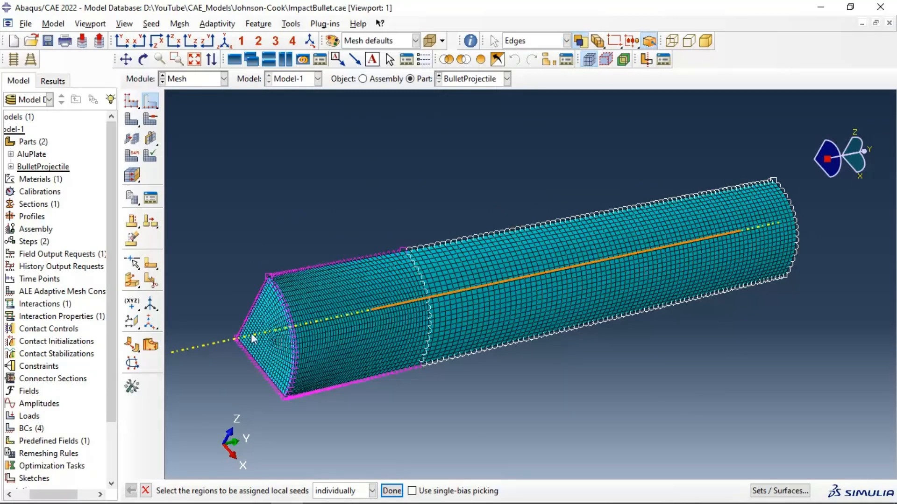
pyautogui.moveTo(275, 332); pyautogui.dragTo(428, 329)
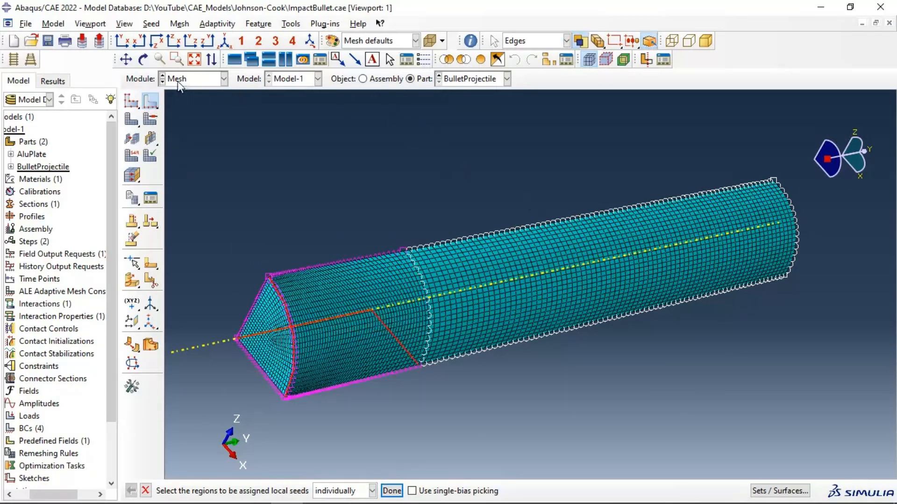
pyautogui.click(128, 42)
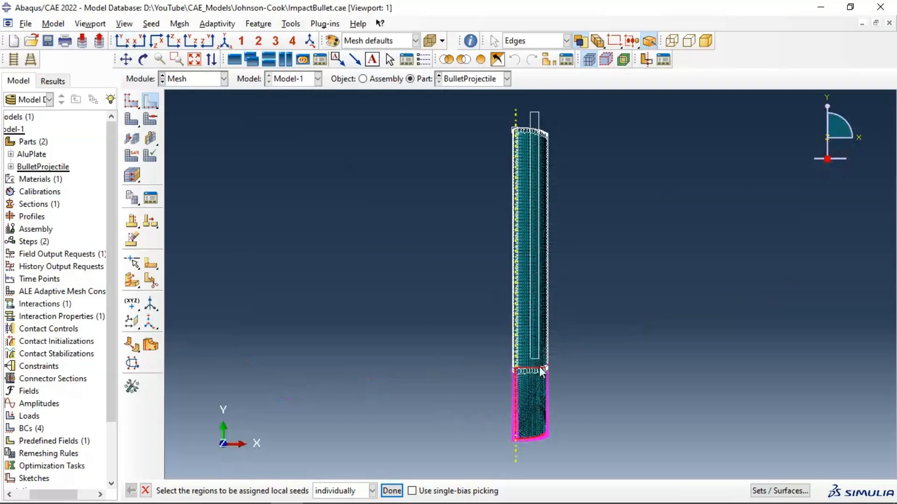
pyautogui.moveTo(533, 463); pyautogui.dragTo(533, 467)
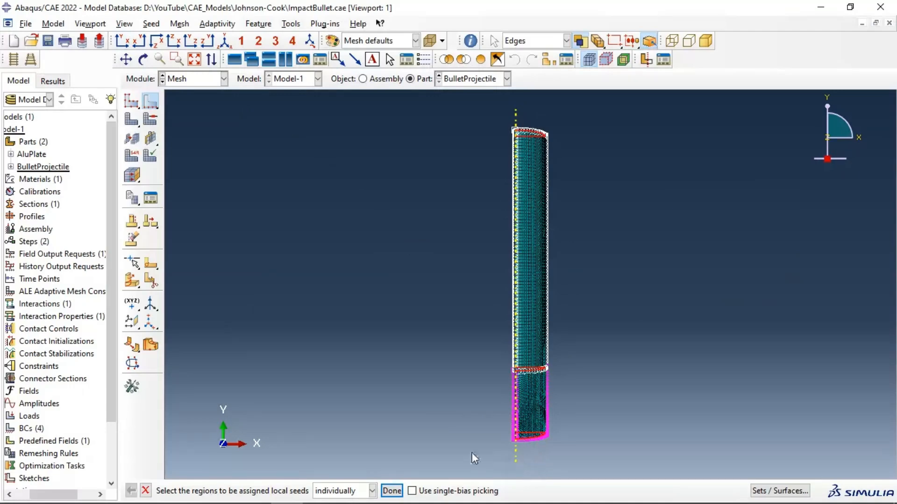
pyautogui.click(393, 491)
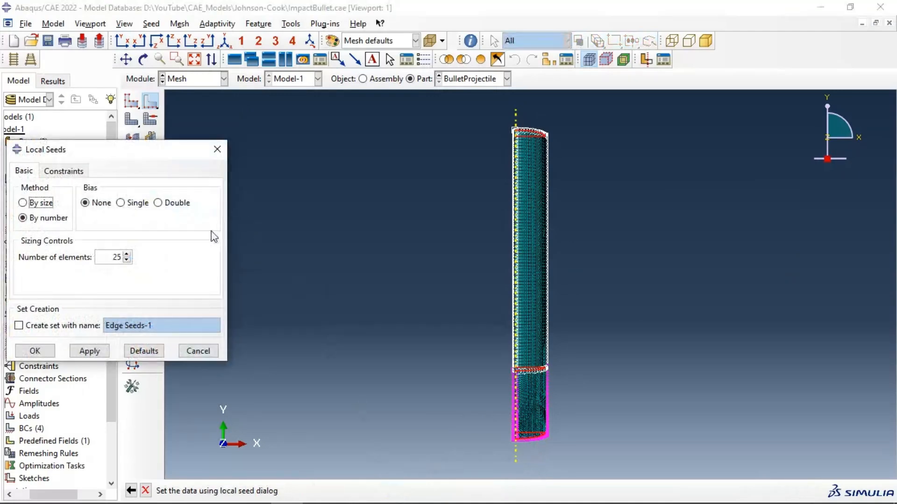
pyautogui.click(85, 352)
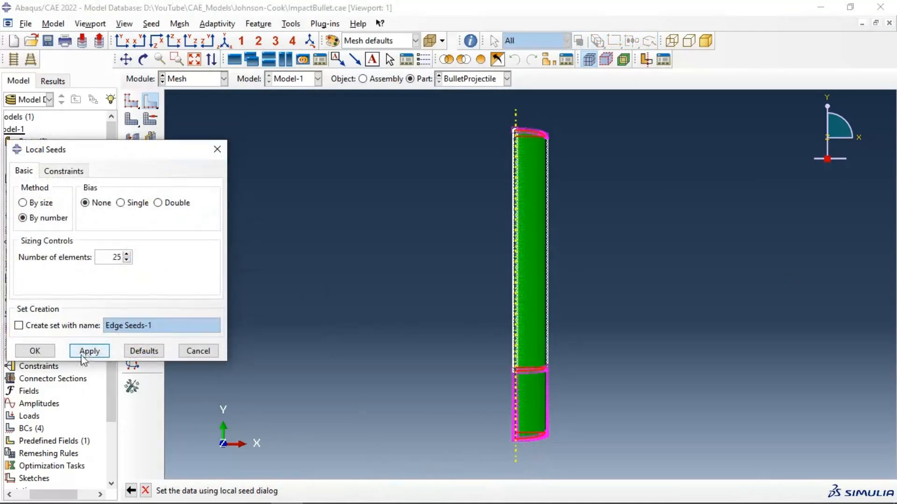
pyautogui.click(34, 352)
pyautogui.click(101, 194)
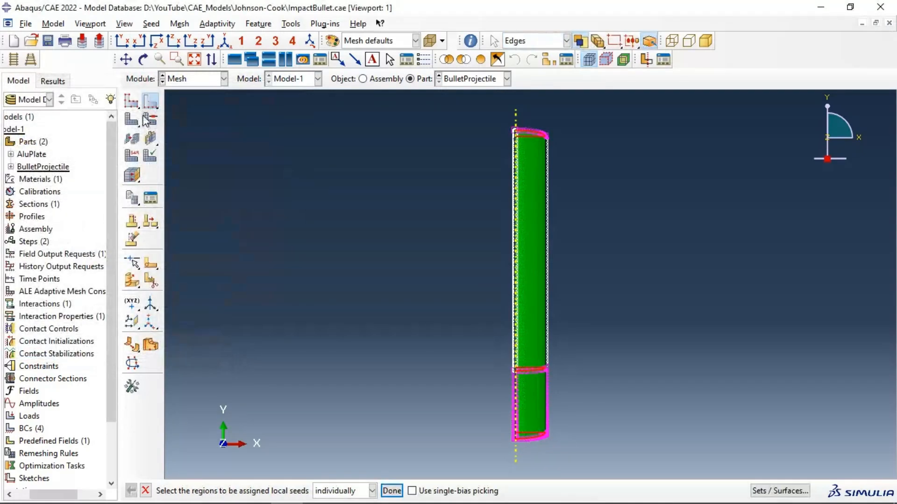
# - Mesh the BulletProjectile part with the new edge seeds and inspect the short end section and its transition from several angles
pyautogui.click(137, 119)
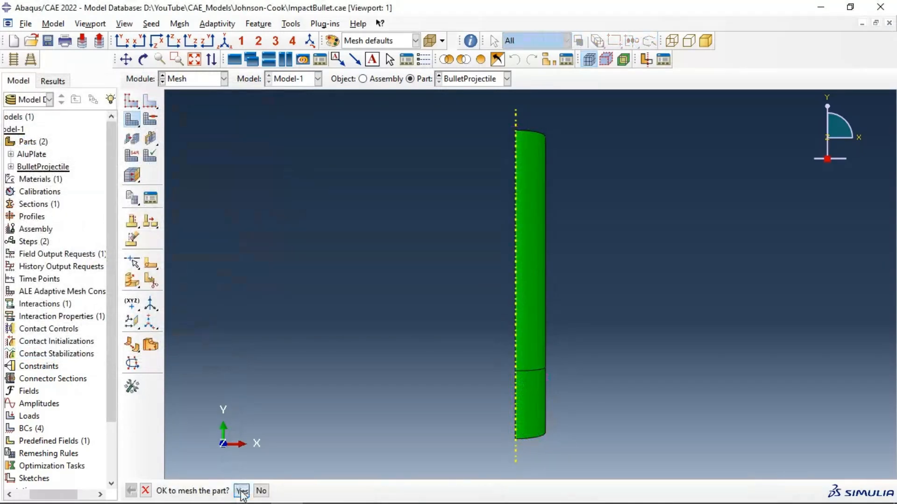
pyautogui.middleClick(534, 338)
pyautogui.keyDown('ctrl'); pyautogui.keyDown('alt'); pyautogui.moveTo(559, 354); pyautogui.dragTo(694, 237); pyautogui.keyUp('alt'); pyautogui.keyUp('ctrl')
pyautogui.scroll(5, 698, 245)
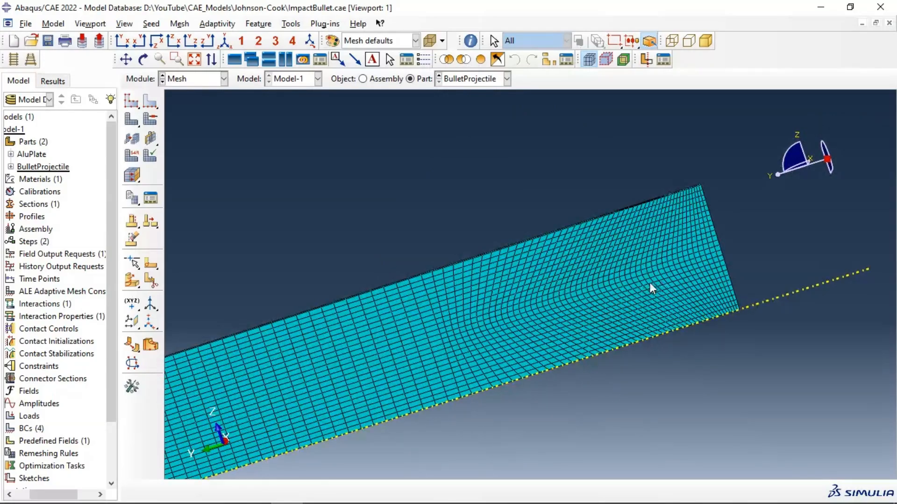
pyautogui.keyDown('ctrl'); pyautogui.keyDown('alt'); pyautogui.moveTo(645, 284); pyautogui.dragTo(497, 319); pyautogui.keyUp('alt'); pyautogui.keyUp('ctrl')
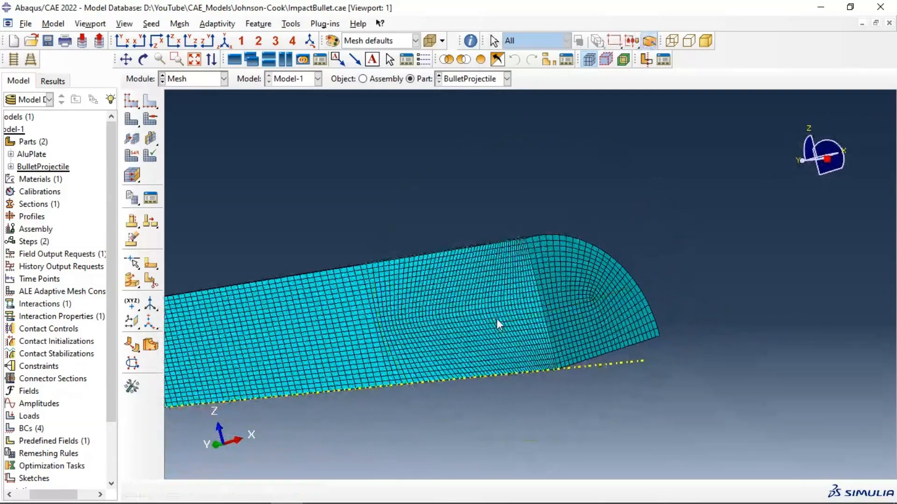
pyautogui.moveTo(485, 270)
pyautogui.keyDown('ctrl'); pyautogui.keyDown('alt'); pyautogui.mouseDown()
pyautogui.moveTo(461, 354)
pyautogui.moveTo(467, 334)
pyautogui.moveTo(502, 312)
pyautogui.moveTo(480, 286)
pyautogui.mouseUp(); pyautogui.keyUp('alt'); pyautogui.keyUp('ctrl')
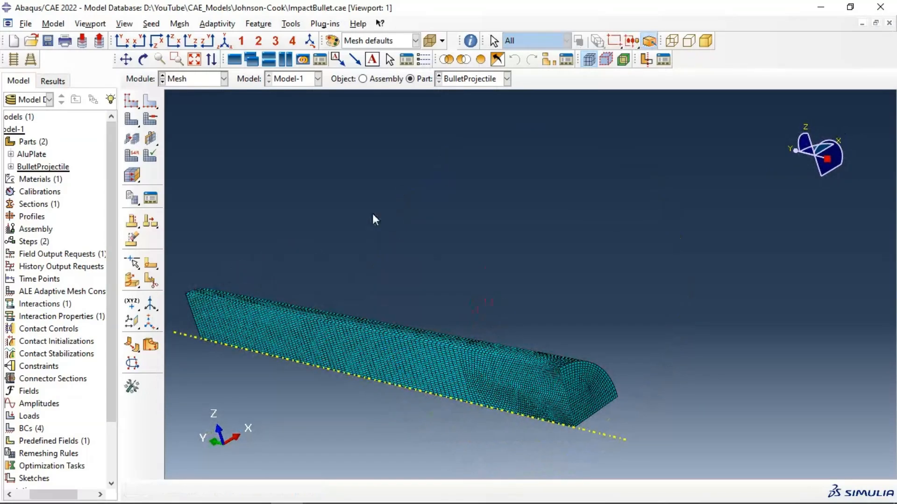
# - Create a full-analysis job named BulletImpact from Model-1 with default settings and start its data check
pyautogui.click(195, 79)
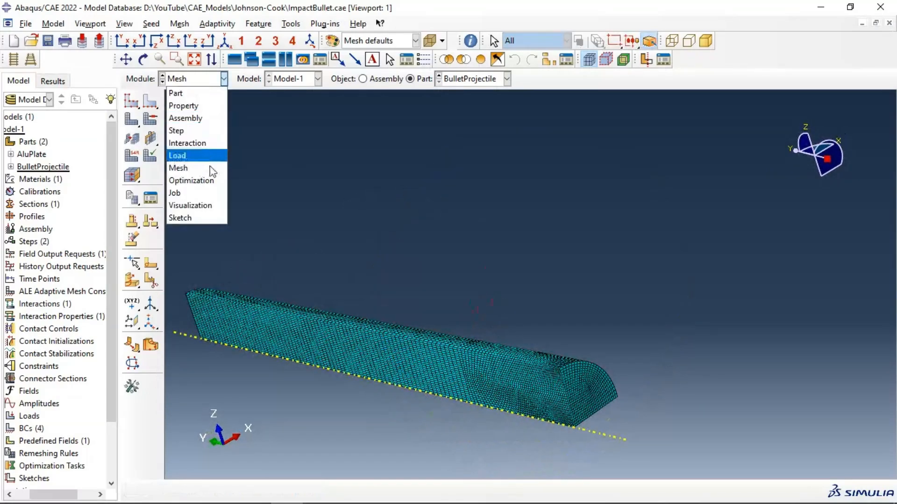
pyautogui.click(198, 192)
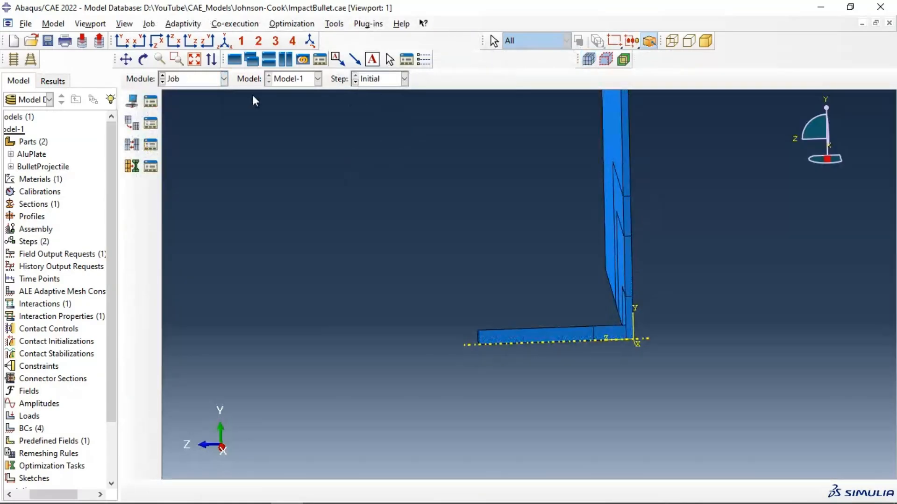
pyautogui.click(133, 102)
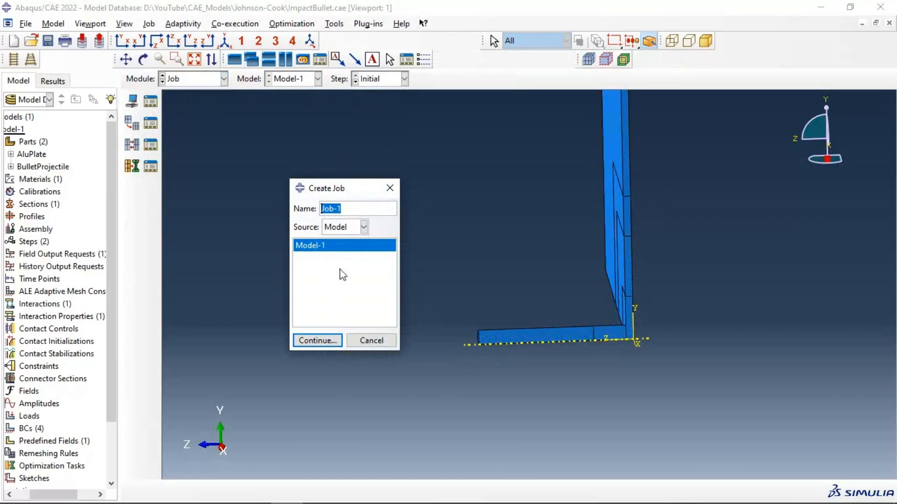
pyautogui.write('Bu')
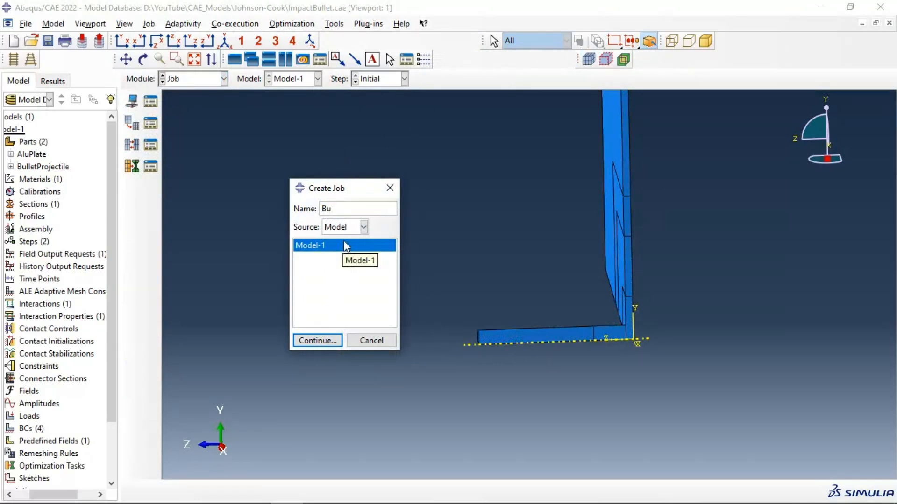
pyautogui.write('lletImpact')
pyautogui.click(323, 341)
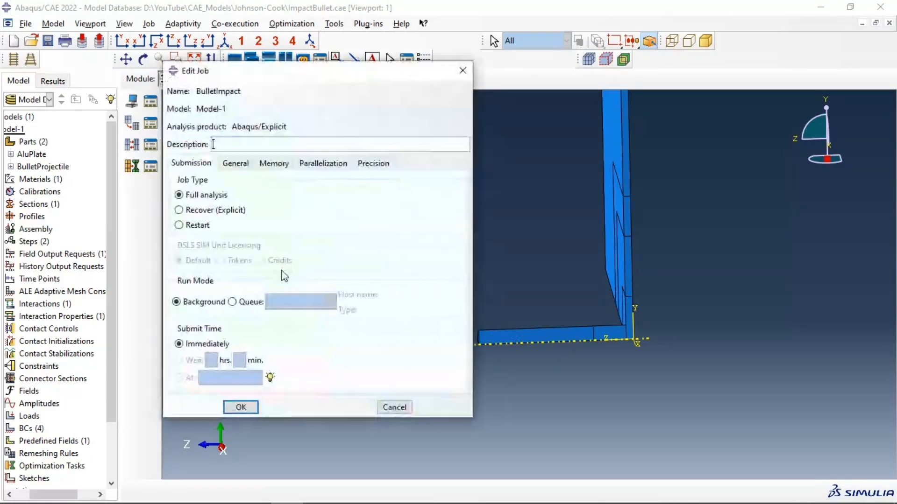
pyautogui.click(243, 408)
pyautogui.click(157, 107)
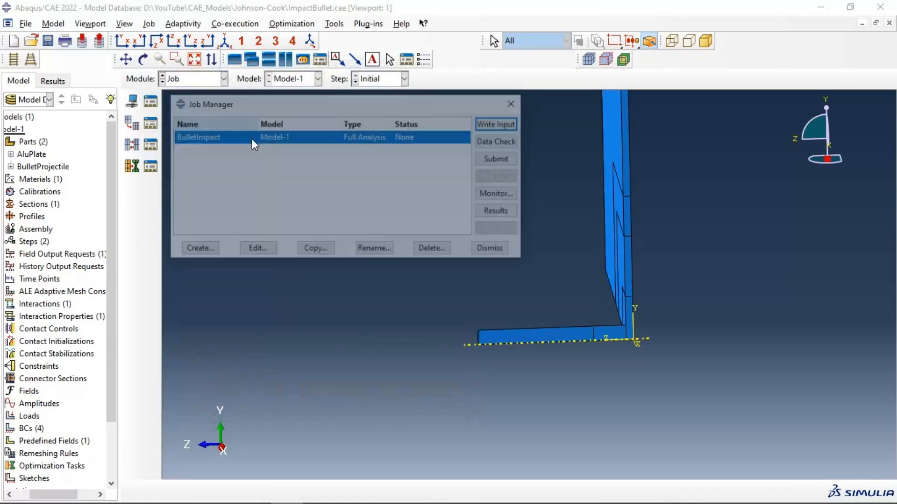
pyautogui.click(505, 145)
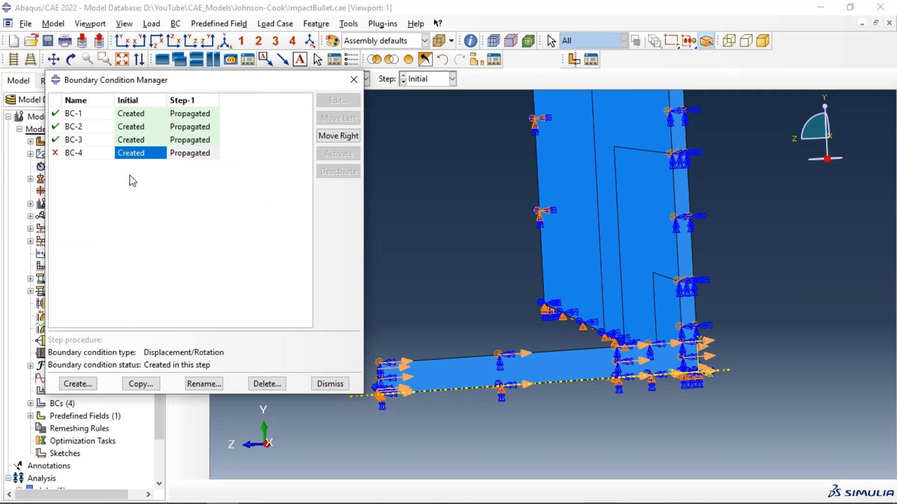
# - Resume boundary condition BC-4, review its constrained degrees of freedom, and suppress it again
pyautogui.click(55, 153)
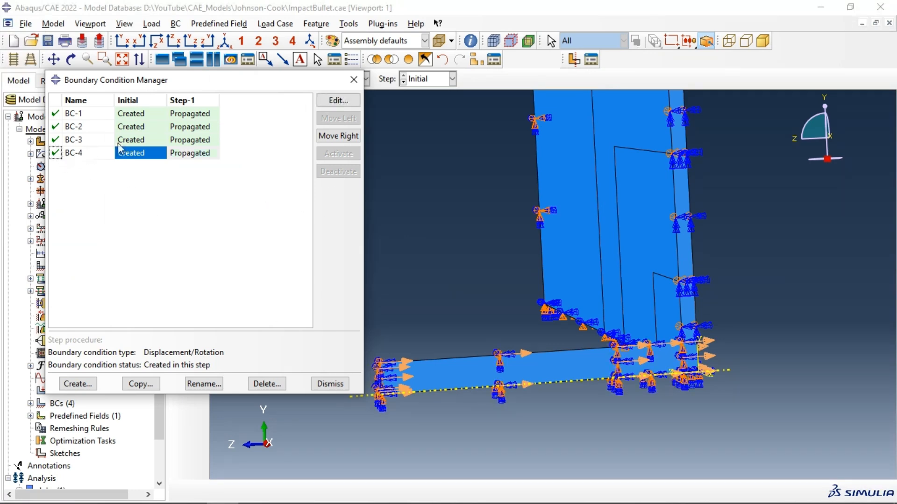
pyautogui.click(339, 101)
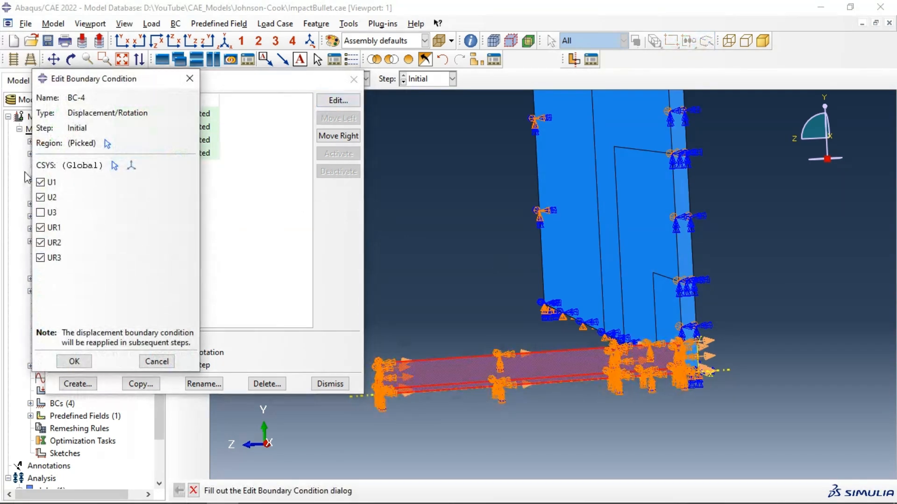
pyautogui.click(191, 80)
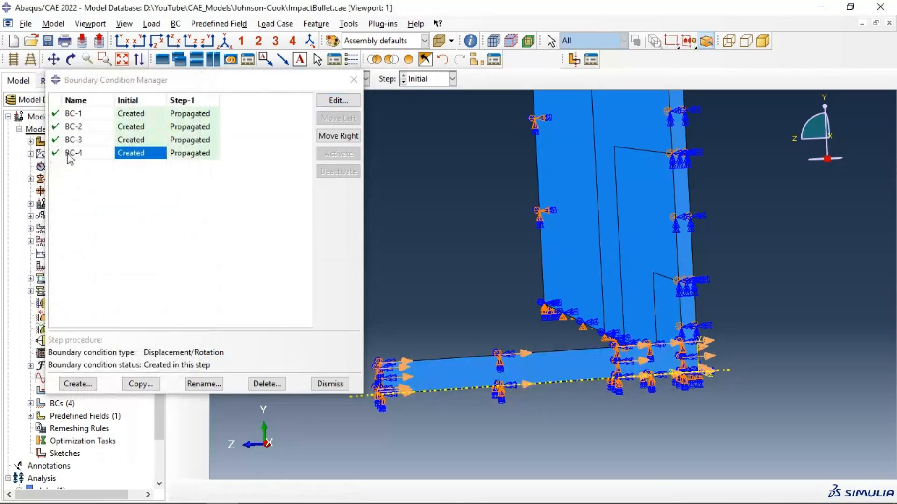
pyautogui.click(56, 154)
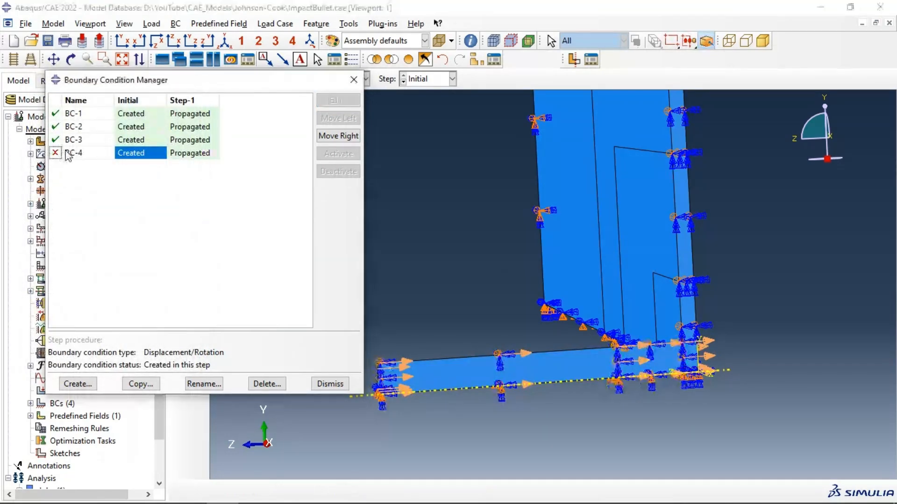
pyautogui.click(353, 79)
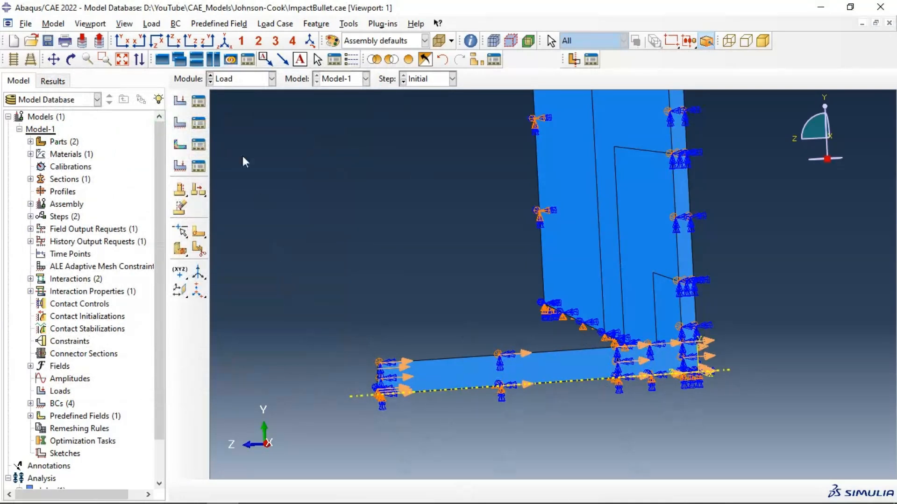
# - Open the results of the BulletImpact job and animate the deformed shape over the time history
pyautogui.click(241, 80)
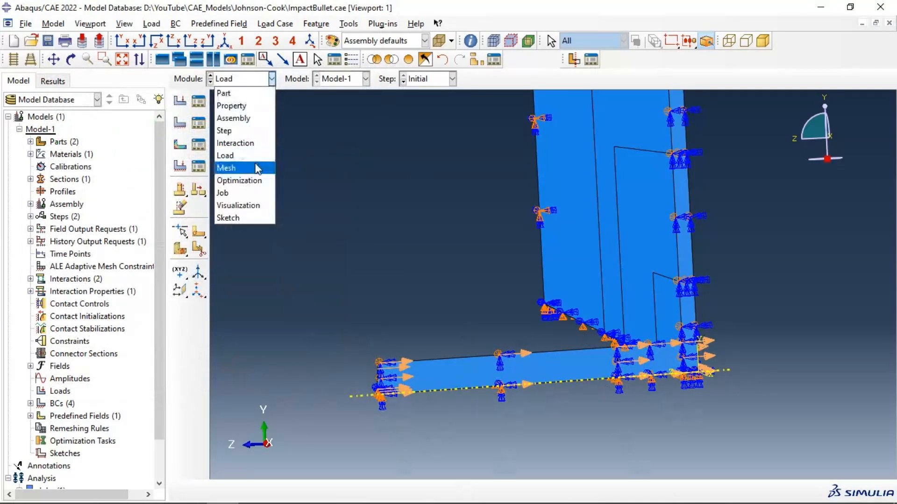
pyautogui.click(246, 194)
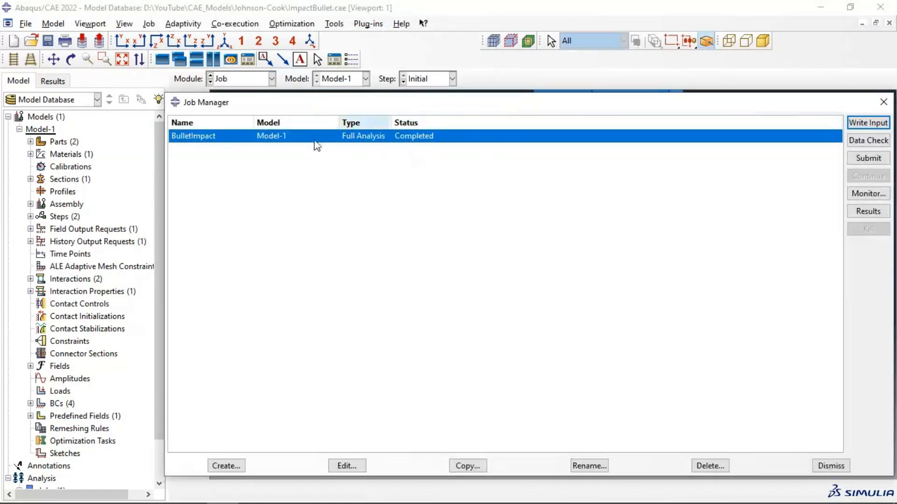
pyautogui.click(881, 217)
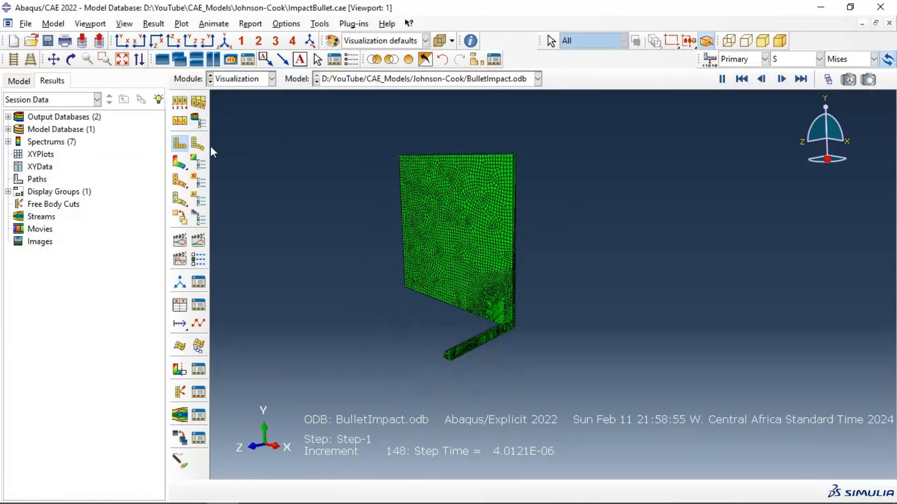
pyautogui.click(201, 148)
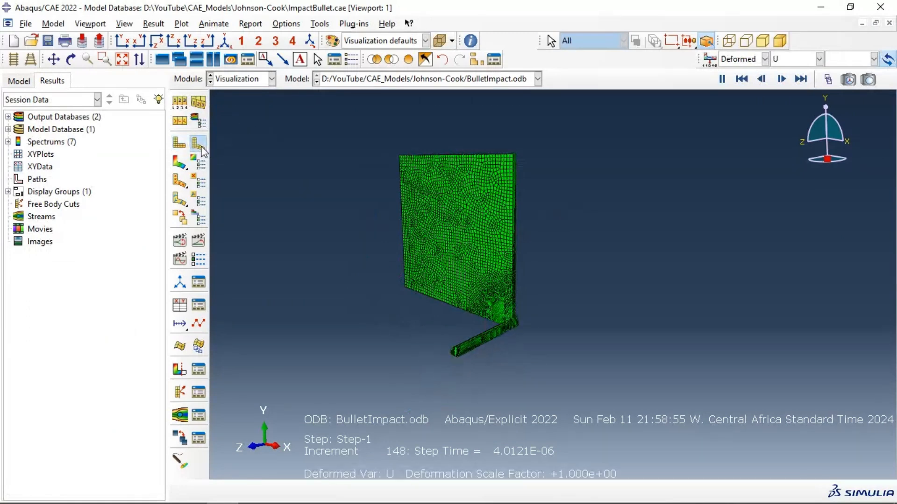
pyautogui.click(197, 240)
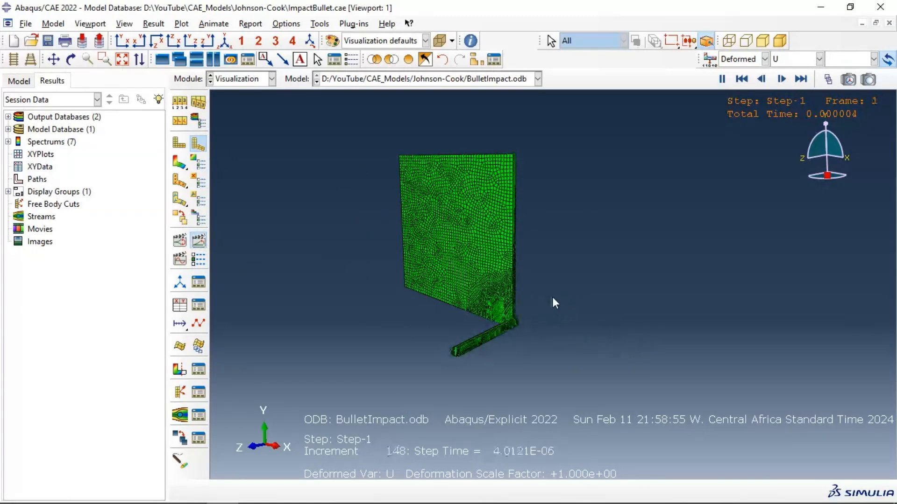
# - Plot von Mises stress contours on the deformed plate and bullet and animate them over the time history
pyautogui.click(178, 162)
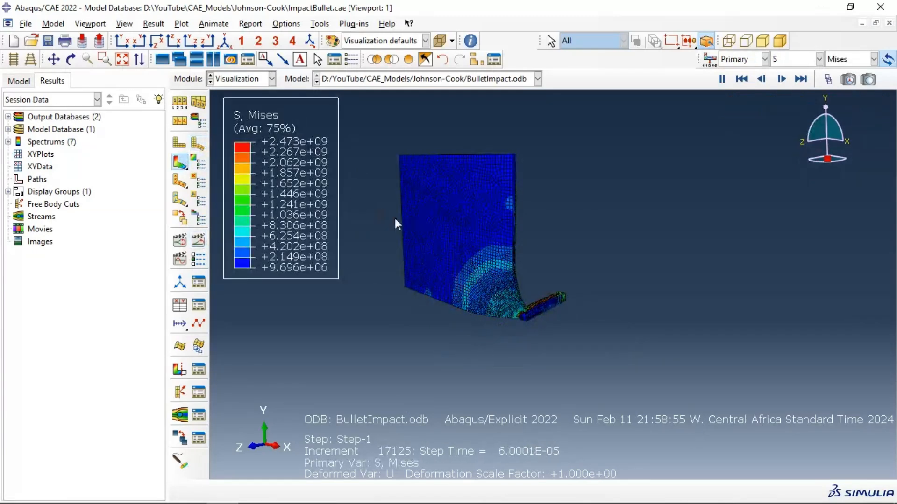
pyautogui.scroll(3, 402, 166)
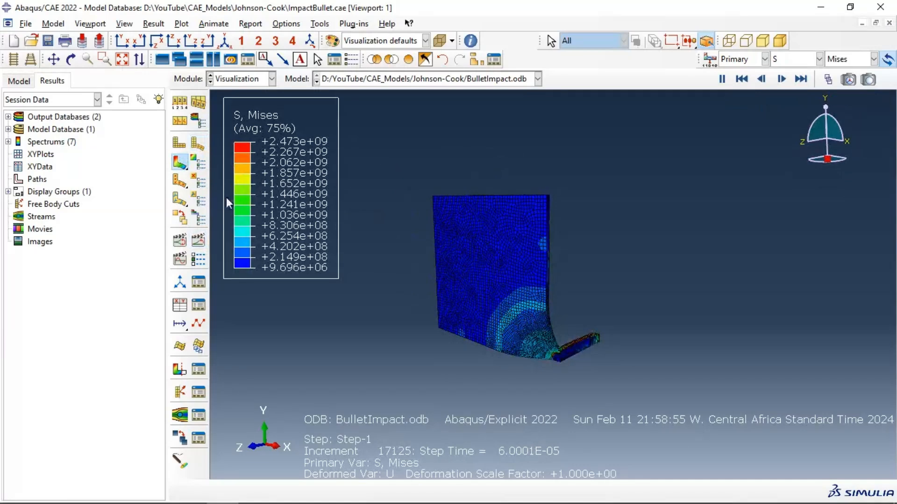
pyautogui.click(198, 240)
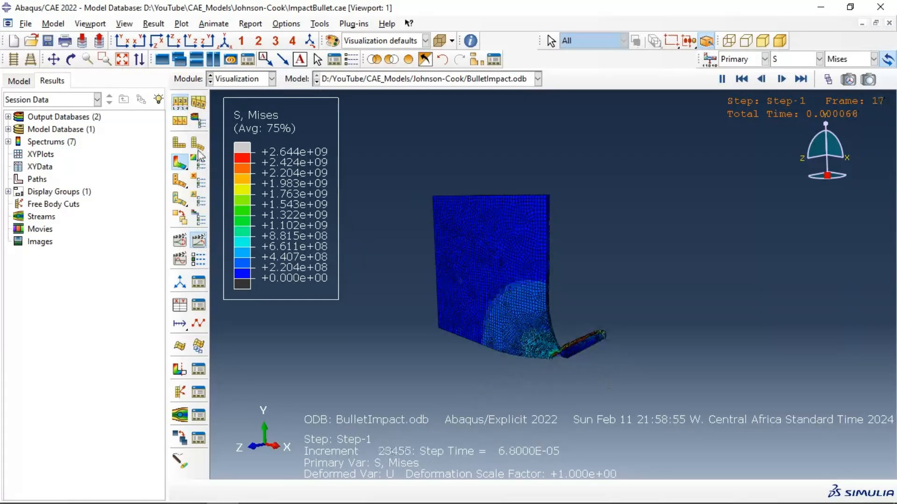
# - Limit the visible edges of the von Mises contour plot to free edges only
pyautogui.click(179, 102)
pyautogui.click(245, 193)
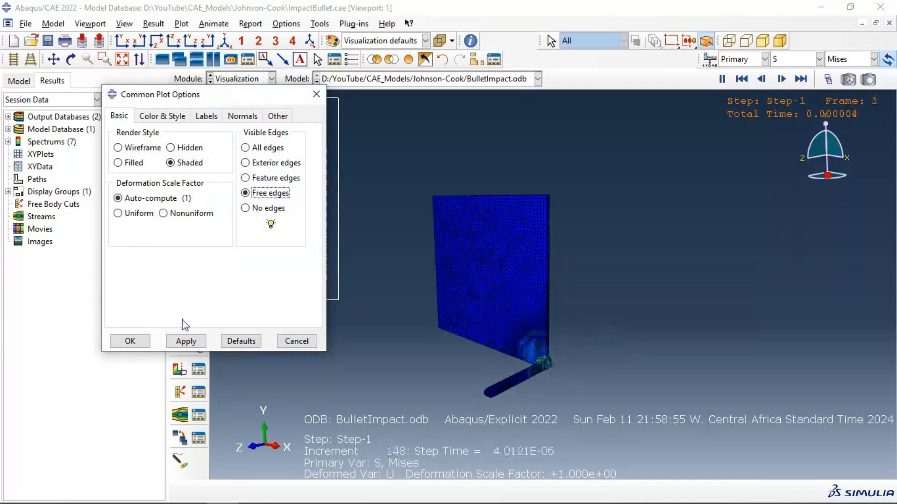
pyautogui.click(186, 341)
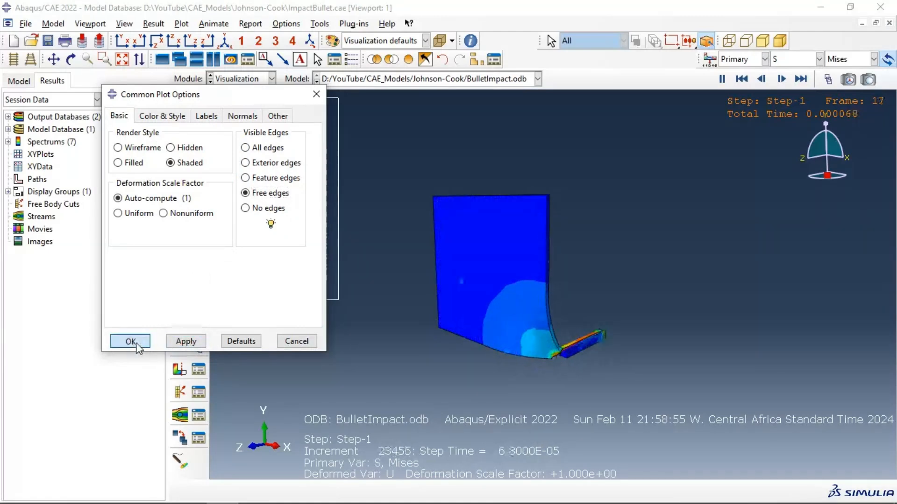
pyautogui.click(130, 341)
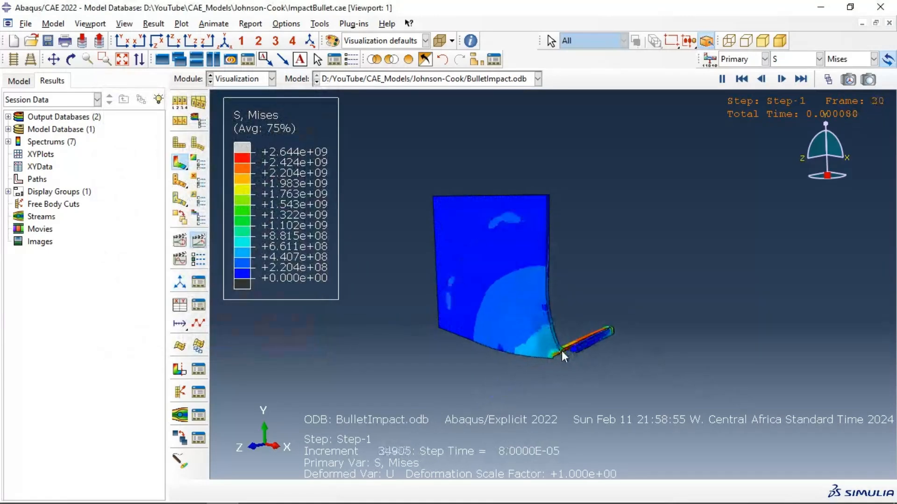
# - Mirror the results display across the XZ and YZ planes to show the full plate and bullet
pyautogui.click(198, 121)
pyautogui.click(246, 92)
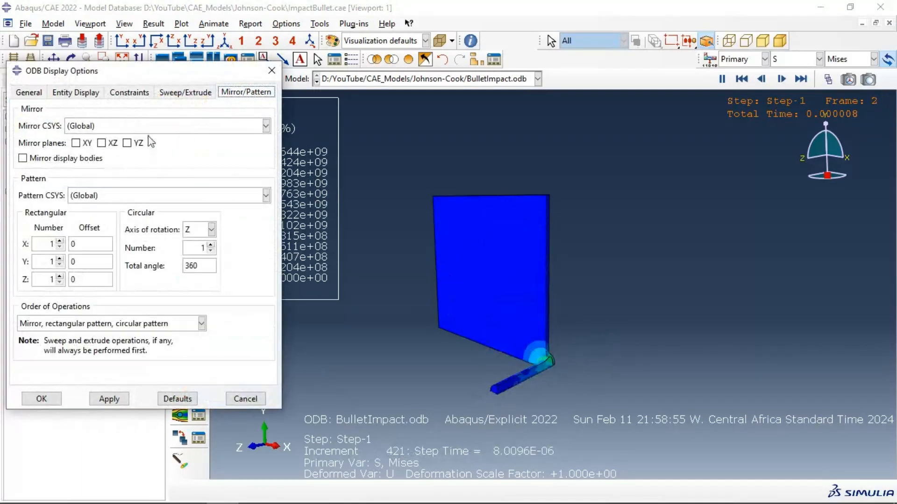
pyautogui.click(126, 142)
pyautogui.click(102, 143)
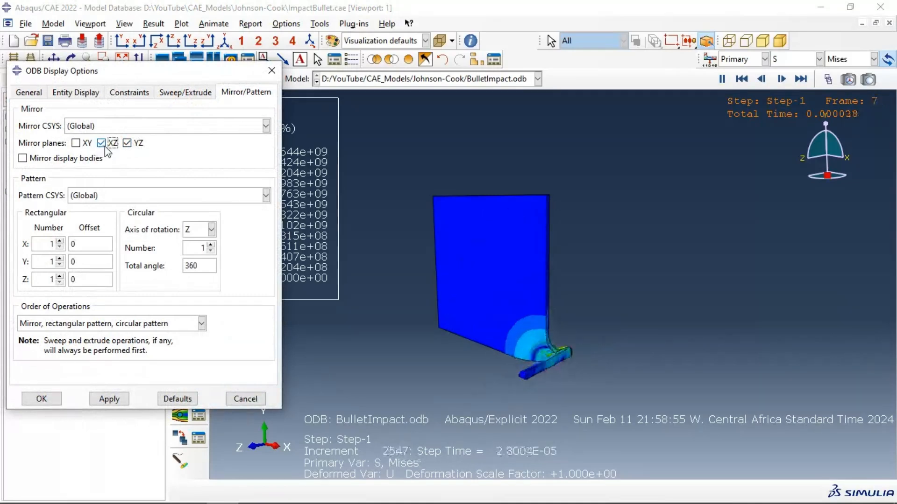
pyautogui.click(110, 399)
pyautogui.click(42, 398)
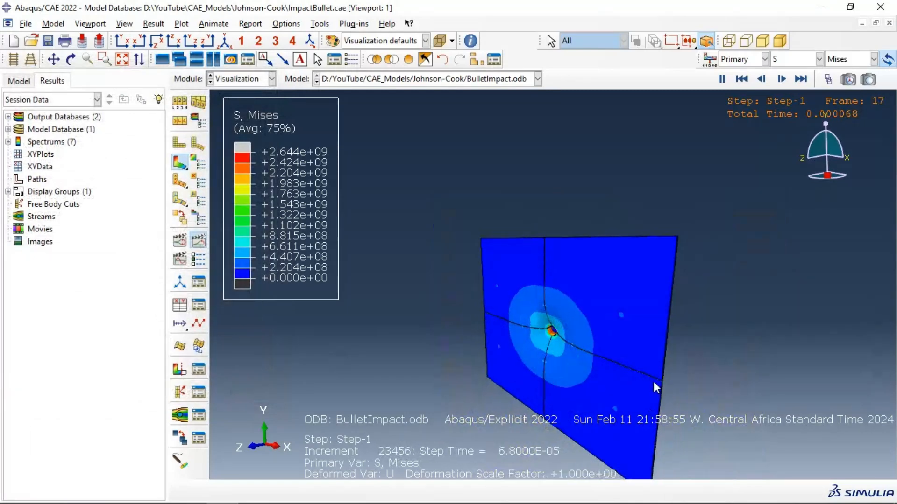
pyautogui.scroll(-2, 675, 384)
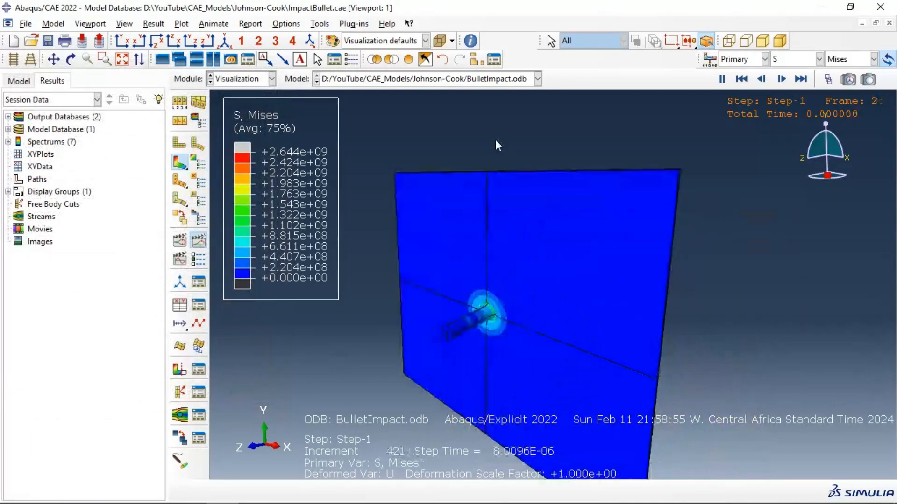
# - Examine the animated stress contours on the full model from the isometric, front, back, top, bottom and both side views
pyautogui.click(224, 41)
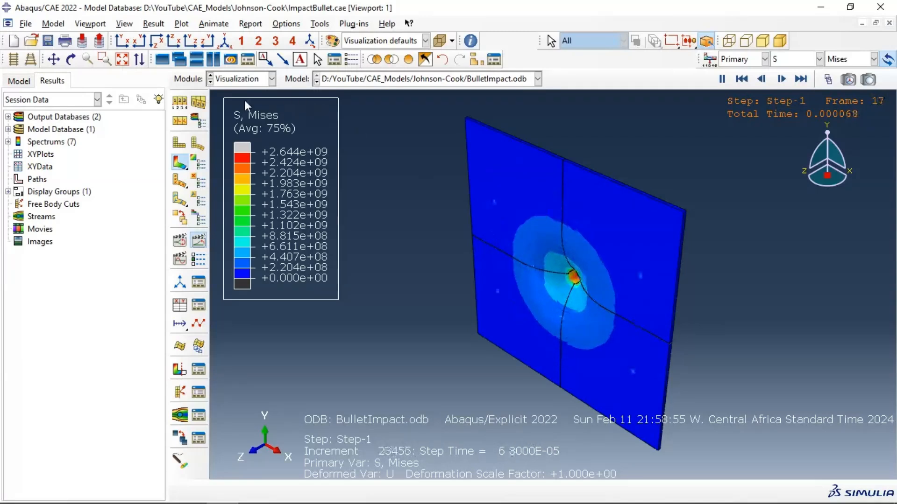
pyautogui.click(123, 41)
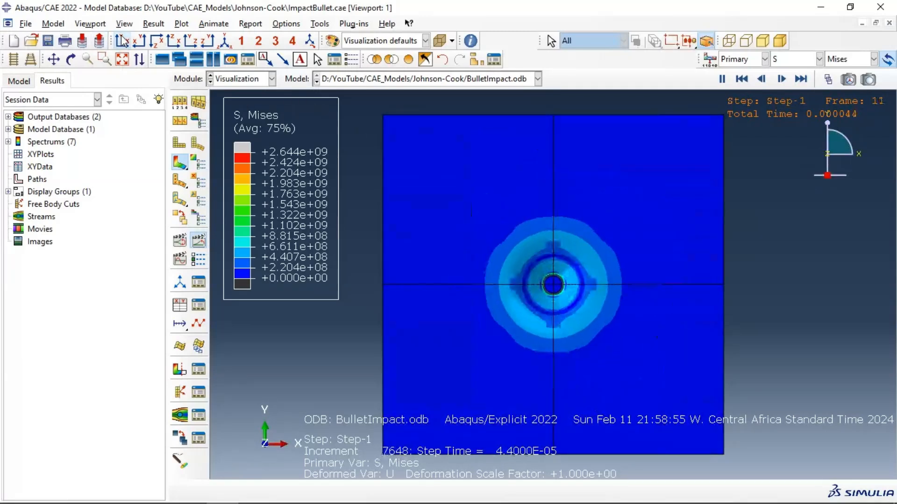
pyautogui.click(140, 41)
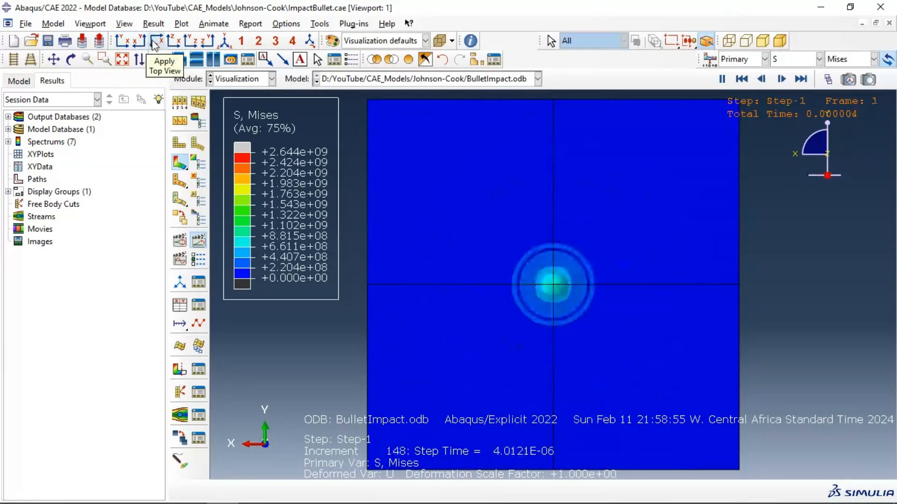
pyautogui.click(155, 43)
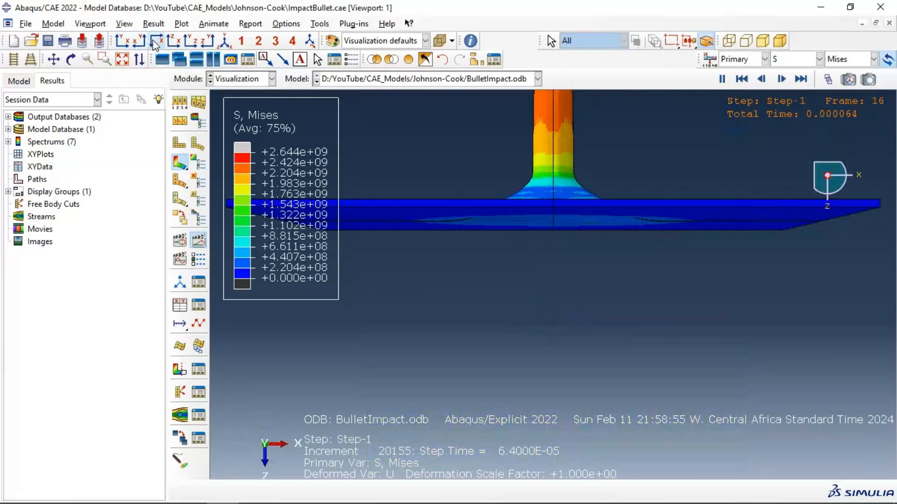
pyautogui.click(173, 42)
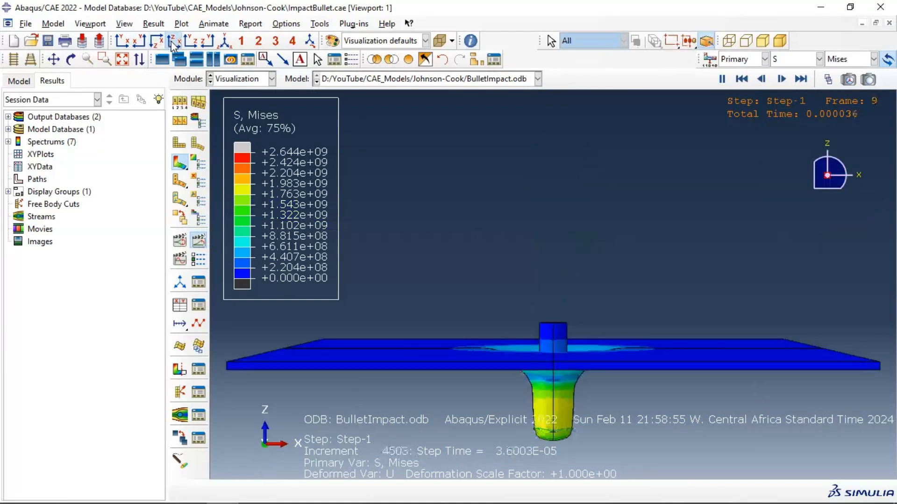
pyautogui.click(204, 44)
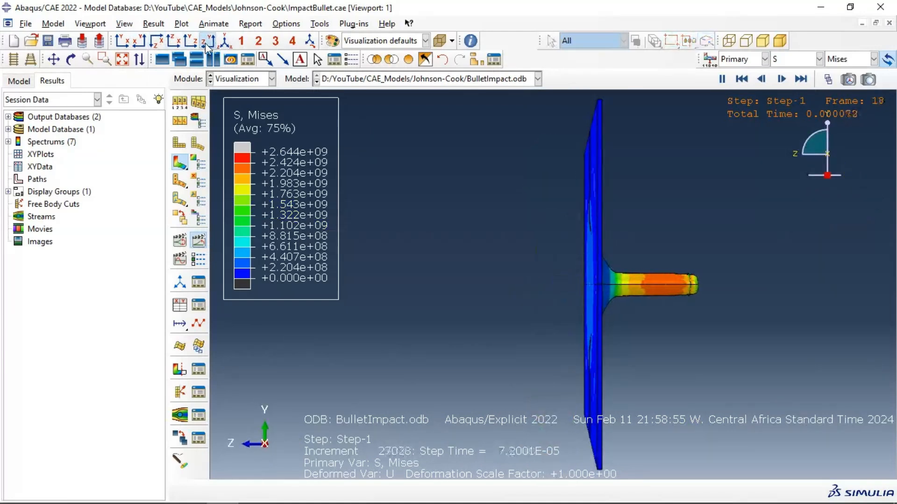
pyautogui.click(190, 44)
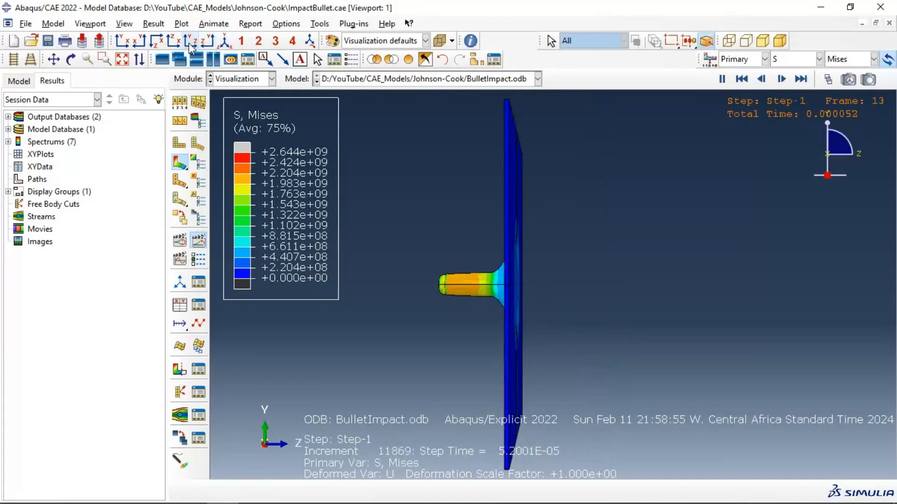
pyautogui.click(232, 44)
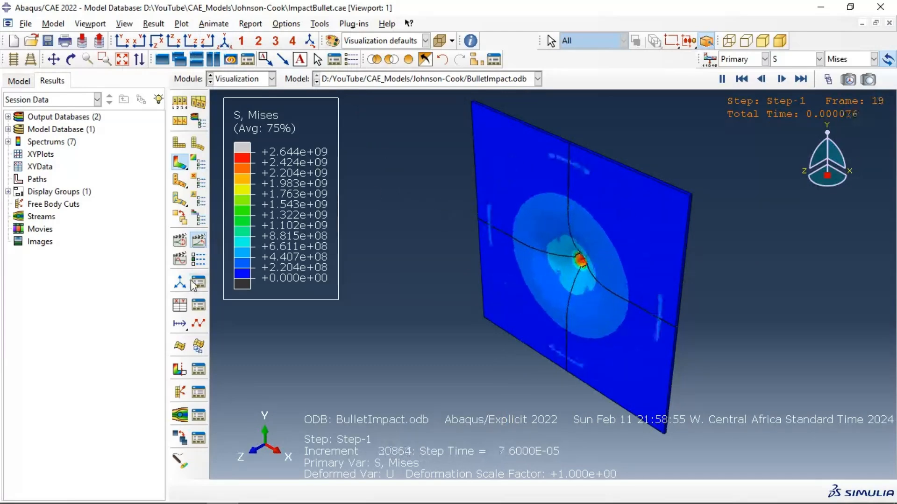
# - Plot the whole-model kinetic energy ALLKE over time from the ODB history output and examine the curve
pyautogui.click(180, 306)
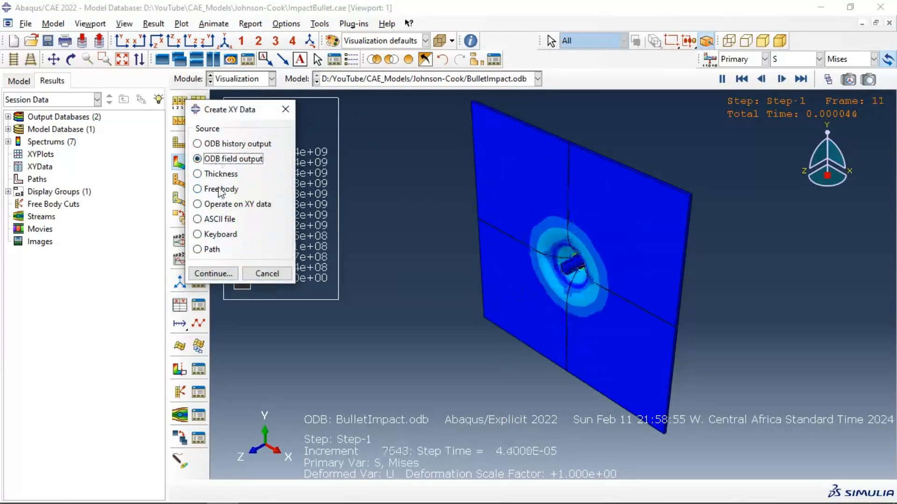
pyautogui.click(214, 275)
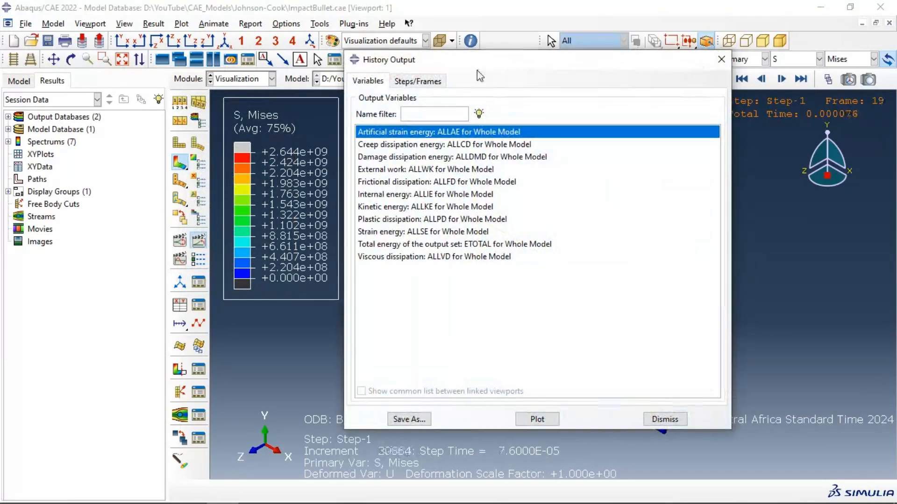
pyautogui.moveTo(426, 60); pyautogui.dragTo(137, 61)
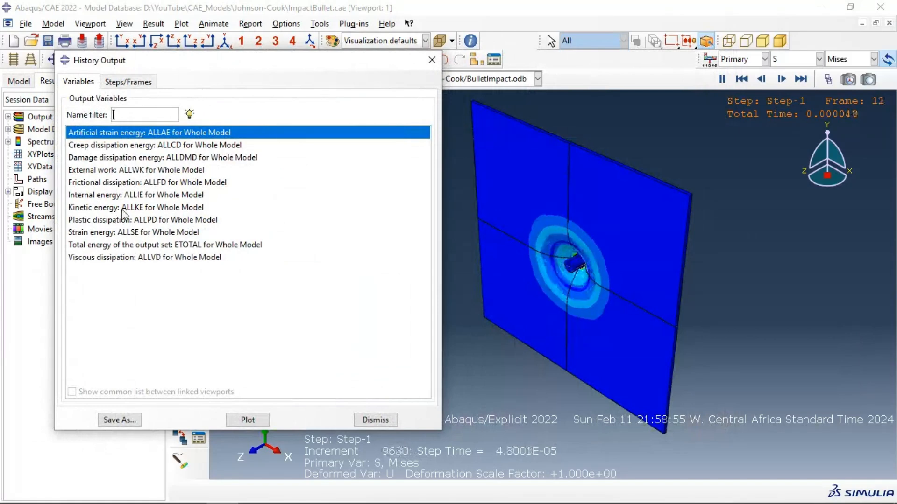
pyautogui.click(124, 207)
pyautogui.click(251, 419)
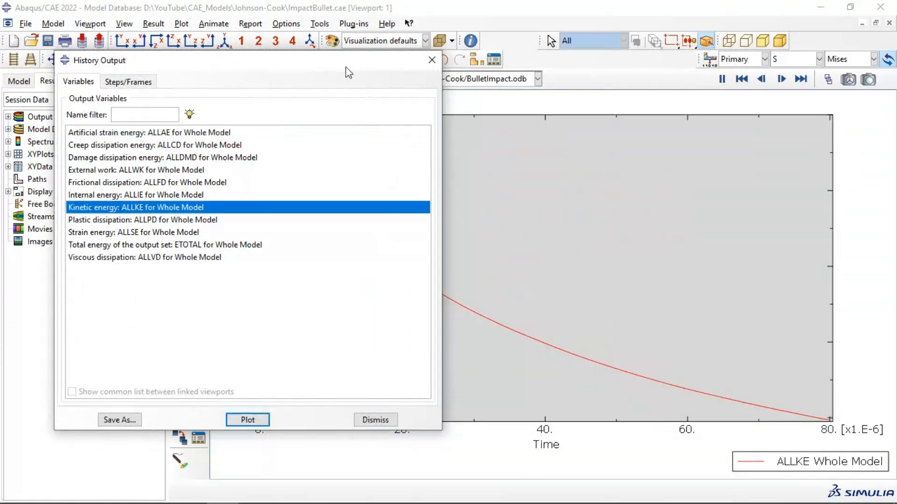
pyautogui.moveTo(347, 67); pyautogui.dragTo(833, 60)
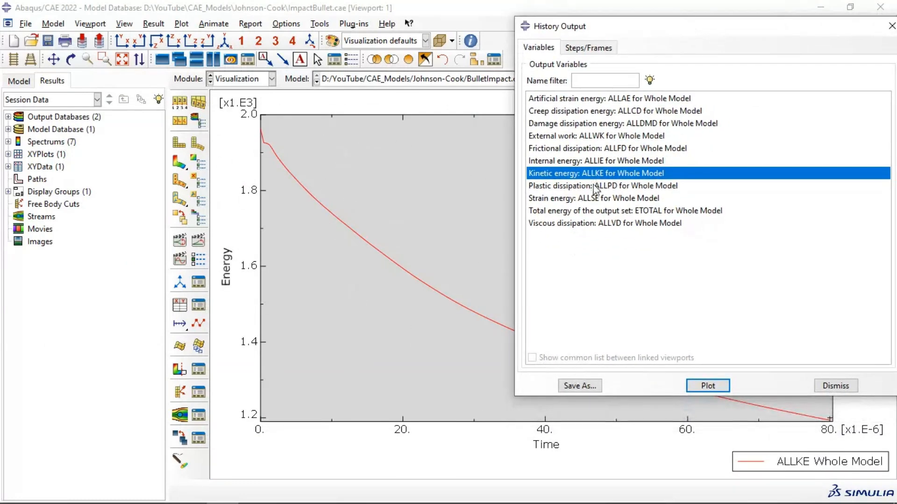
# - Plot the whole-model plastic dissipation ALLPD and the strain energy ALLSE over time, examining each curve
pyautogui.click(596, 186)
pyautogui.click(709, 387)
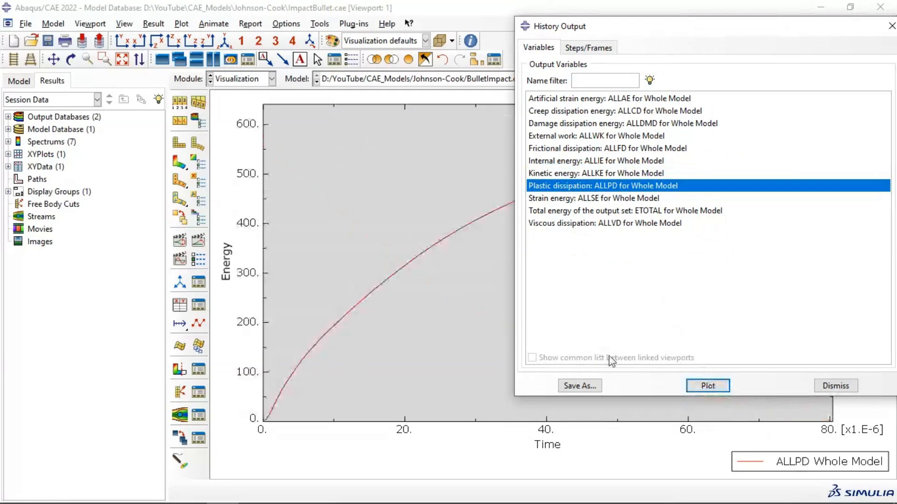
pyautogui.moveTo(608, 34); pyautogui.dragTo(209, 43)
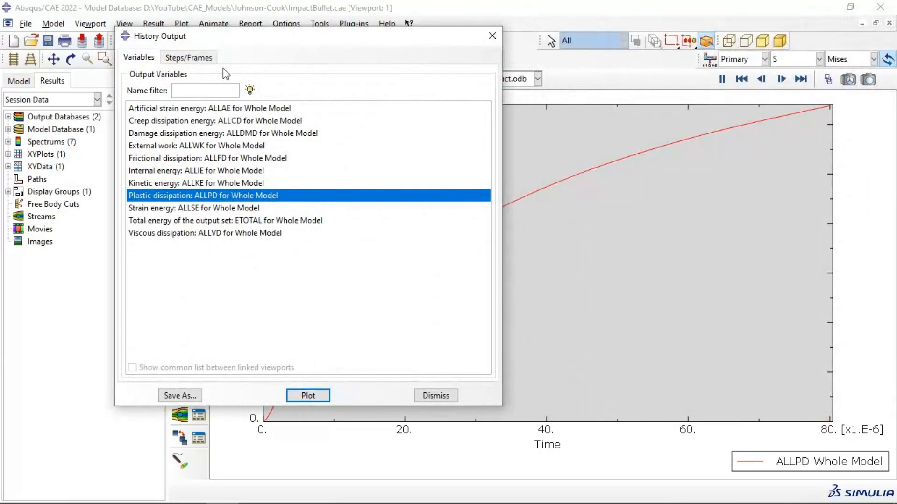
pyautogui.click(163, 209)
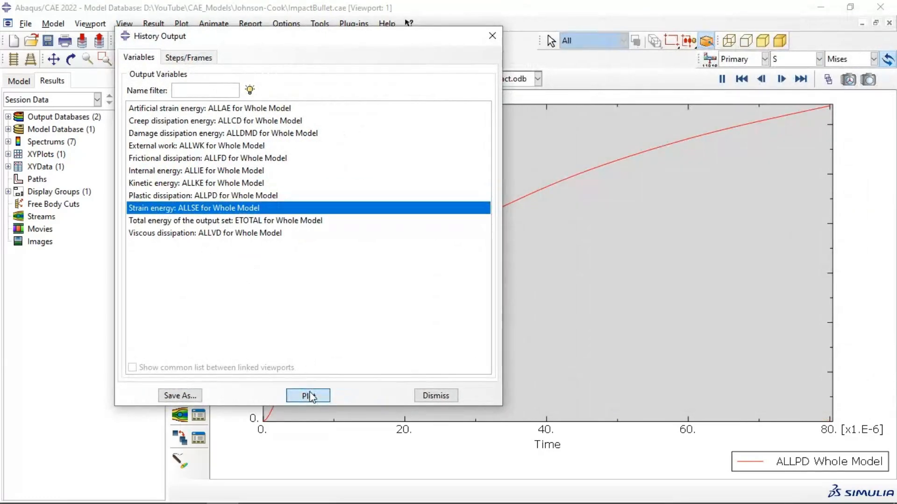
pyautogui.click(308, 396)
pyautogui.moveTo(403, 40); pyautogui.dragTo(754, 50)
# - Plot the total energy ETOTAL, return to the strain energy ALLSE curve, and close the history output list
pyautogui.click(570, 232)
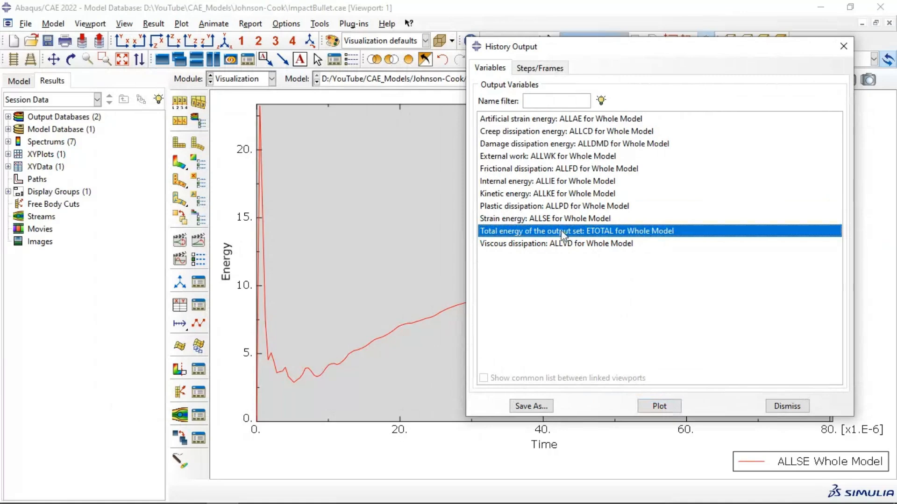
pyautogui.click(664, 407)
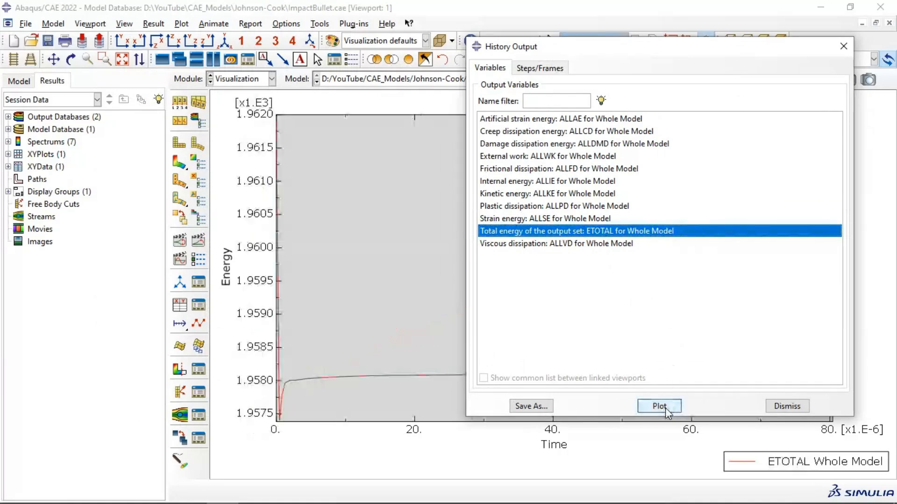
pyautogui.moveTo(680, 56); pyautogui.dragTo(475, 70)
pyautogui.click(335, 233)
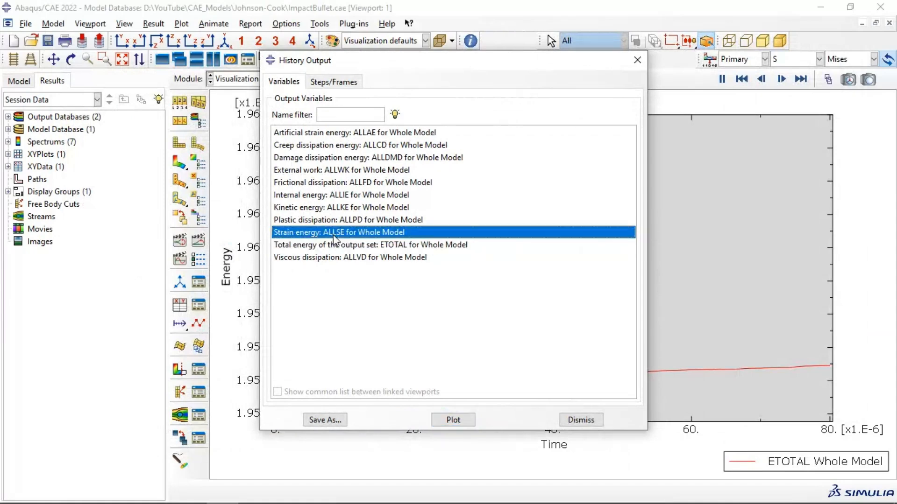
pyautogui.click(453, 421)
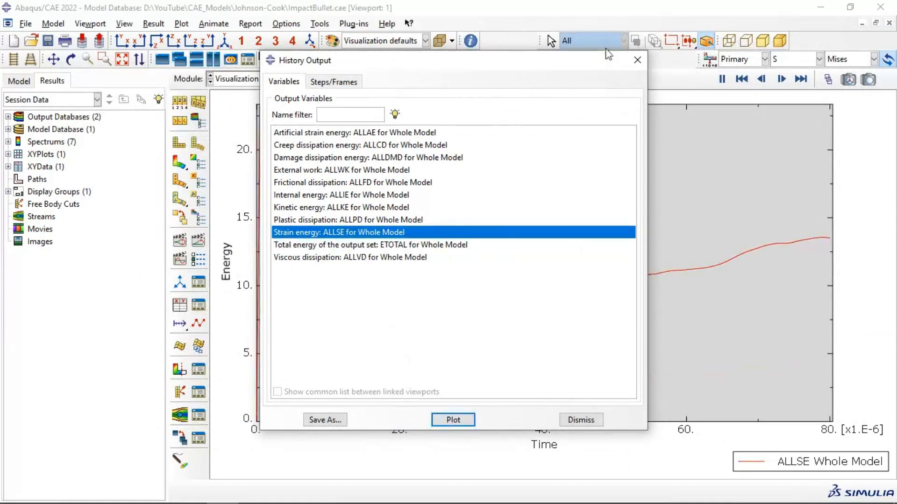
pyautogui.click(637, 60)
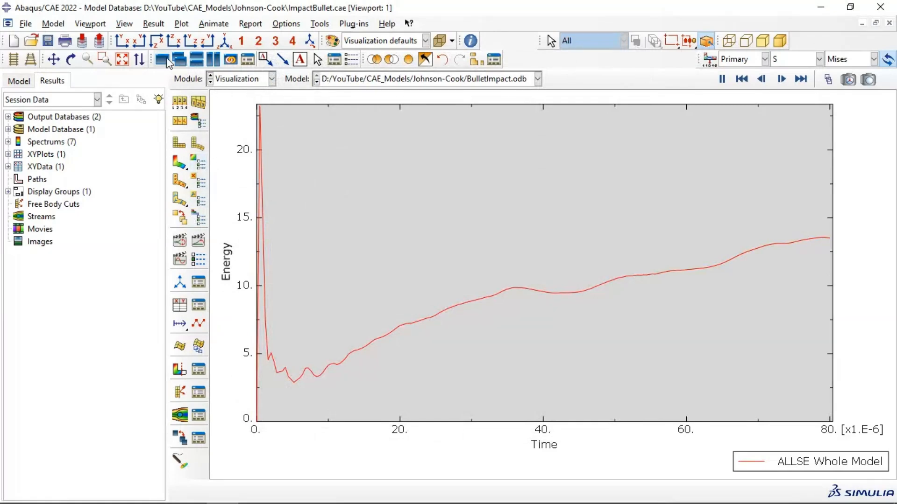
# - Create a second viewport tiled vertically beside the strain energy plot and animate the von Mises contours over the time history
pyautogui.click(213, 60)
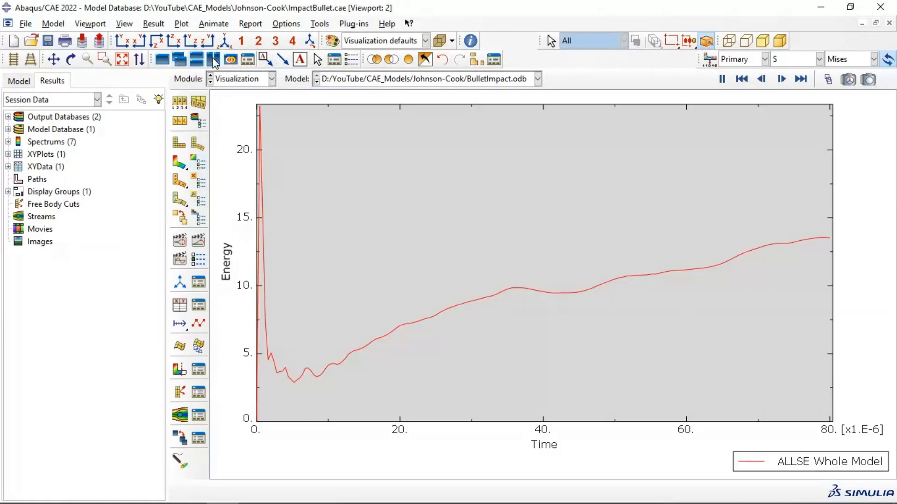
pyautogui.click(213, 59)
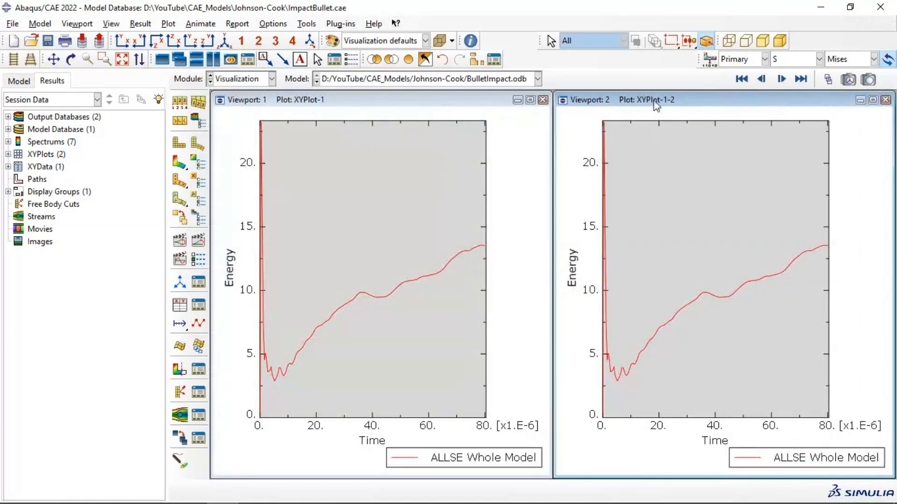
pyautogui.click(179, 163)
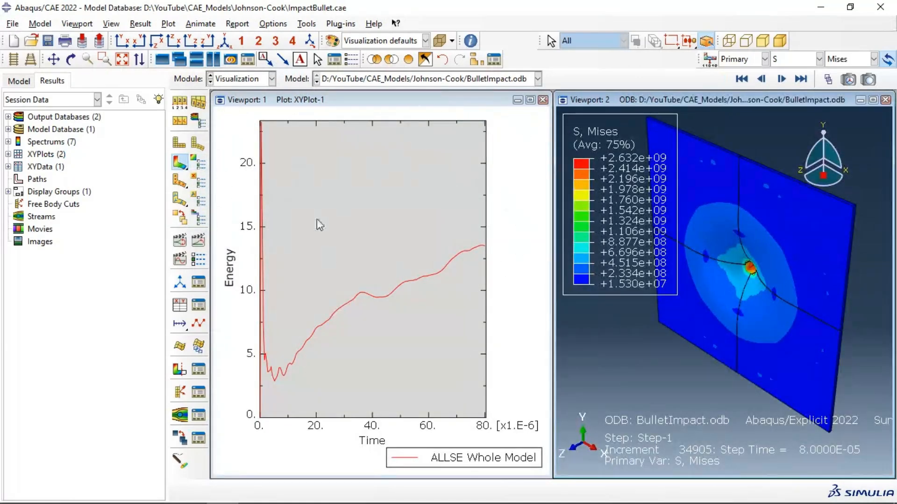
pyautogui.click(199, 241)
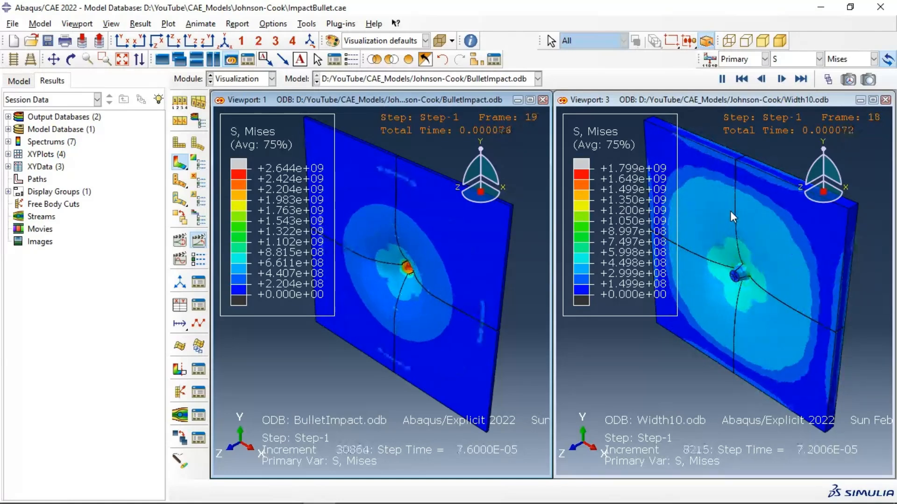
# - Examine the animated von Mises stress on the front, back and side of both plates in the BulletImpact and Width10 viewports
pyautogui.keyDown('ctrl'); pyautogui.keyDown('alt'); pyautogui.moveTo(765, 285); pyautogui.dragTo(701, 310); pyautogui.keyUp('alt'); pyautogui.keyUp('ctrl')
pyautogui.keyDown('ctrl'); pyautogui.keyDown('alt'); pyautogui.moveTo(812, 344); pyautogui.dragTo(797, 369); pyautogui.keyUp('alt'); pyautogui.keyUp('ctrl')
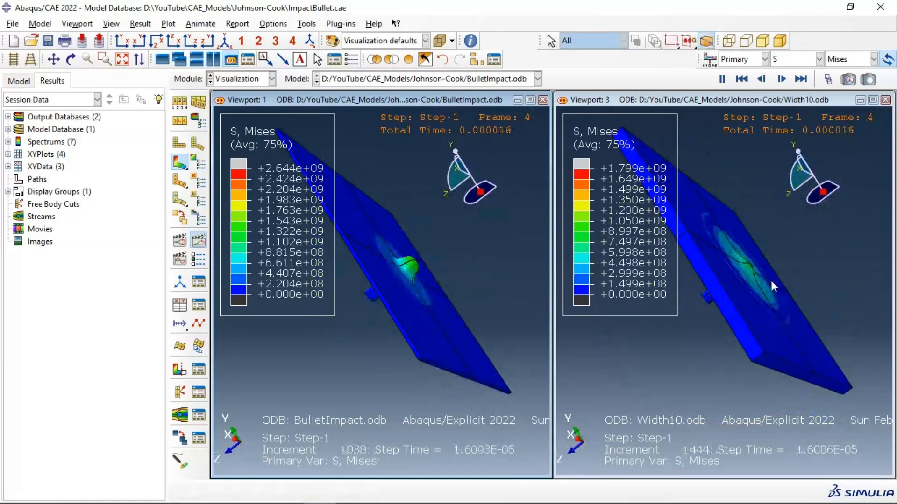
pyautogui.keyDown('ctrl'); pyautogui.keyDown('alt'); pyautogui.moveTo(800, 329); pyautogui.dragTo(724, 261); pyautogui.keyUp('alt'); pyautogui.keyUp('ctrl')
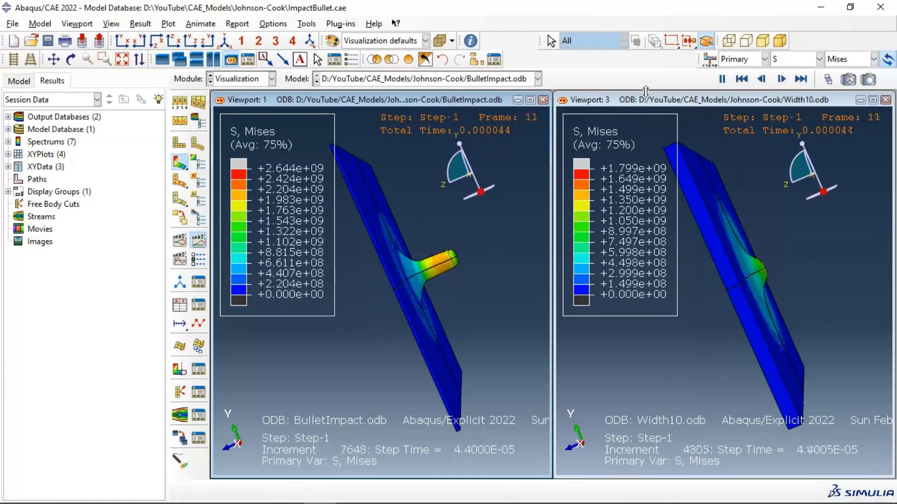
# - Isolate the BULLETPROJECTILE-1 part instance in both viewports and compare the bullet's deformation during the animation
pyautogui.click(474, 61)
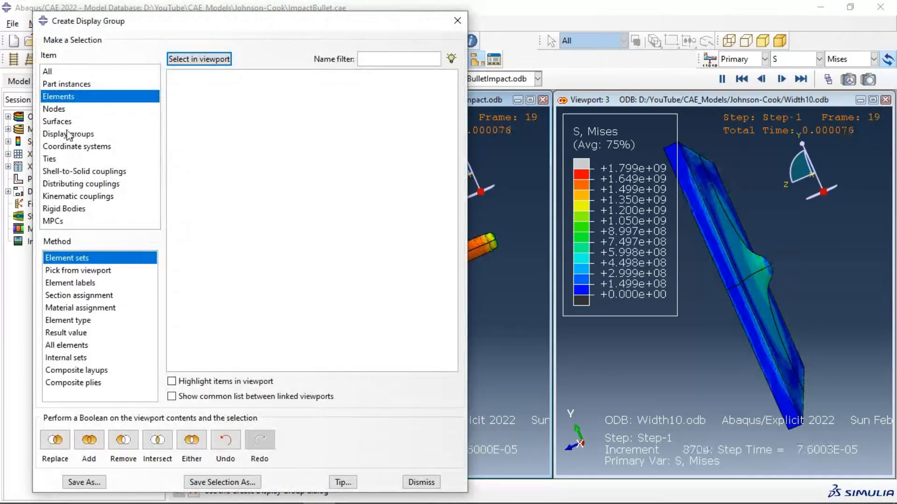
pyautogui.click(66, 84)
pyautogui.click(182, 90)
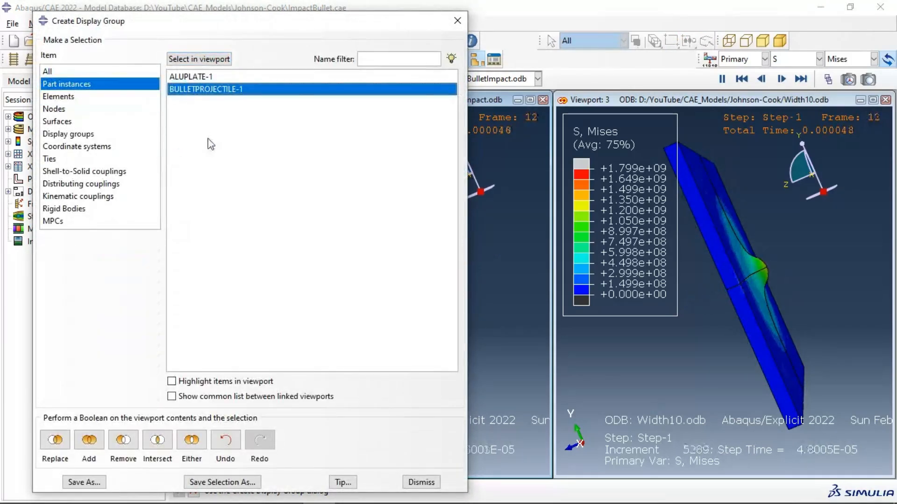
pyautogui.click(65, 445)
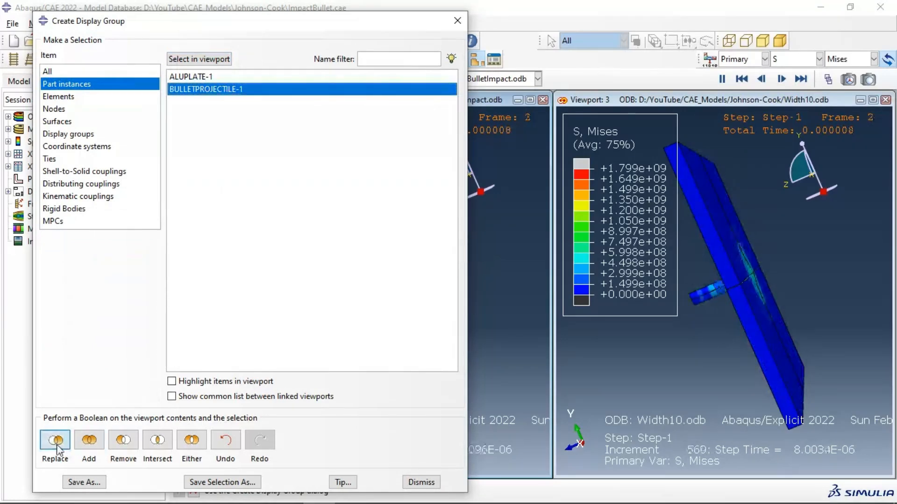
pyautogui.click(458, 20)
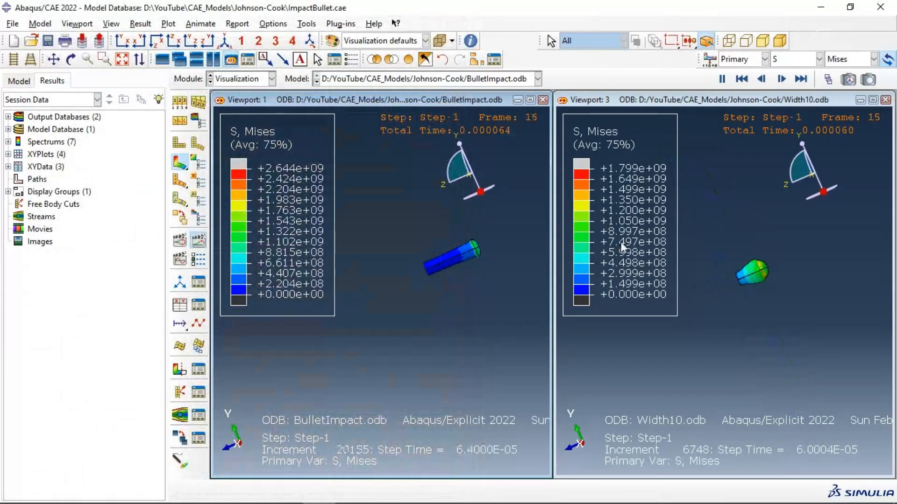
pyautogui.keyDown('ctrl'); pyautogui.keyDown('alt'); pyautogui.moveTo(705, 231); pyautogui.dragTo(801, 298); pyautogui.keyUp('alt'); pyautogui.keyUp('ctrl')
pyautogui.keyDown('ctrl'); pyautogui.keyDown('alt'); pyautogui.moveTo(754, 280); pyautogui.dragTo(778, 303); pyautogui.keyUp('alt'); pyautogui.keyUp('ctrl')
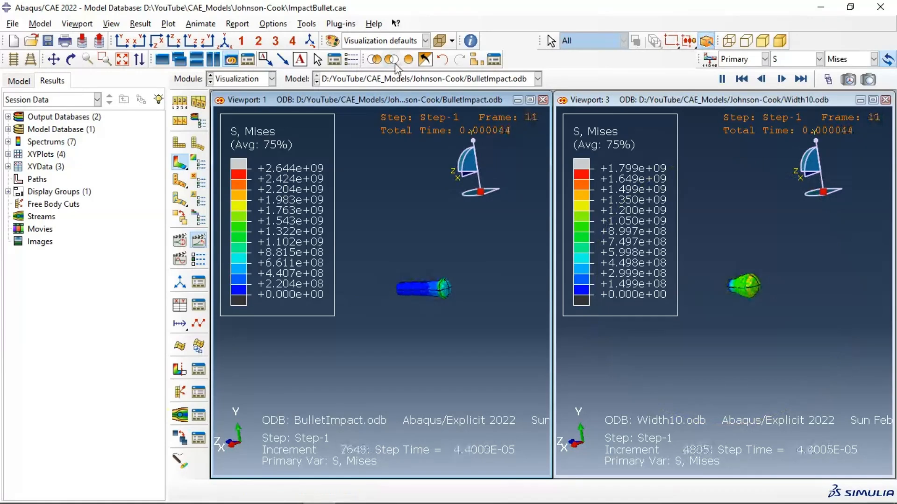
# - Restore the full model in both viewports and compare the bullet's penetration through the two plates from the side
pyautogui.click(424, 60)
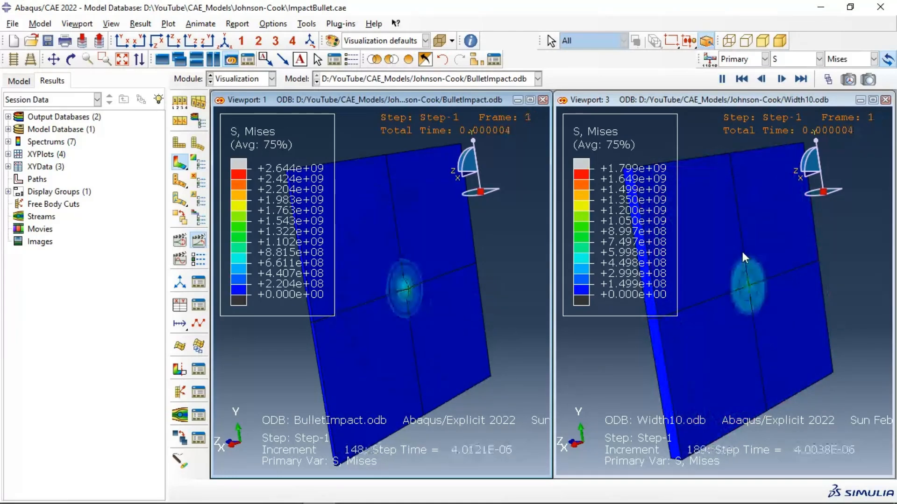
pyautogui.keyDown('ctrl'); pyautogui.keyDown('alt'); pyautogui.moveTo(805, 245); pyautogui.dragTo(717, 259); pyautogui.keyUp('alt'); pyautogui.keyUp('ctrl')
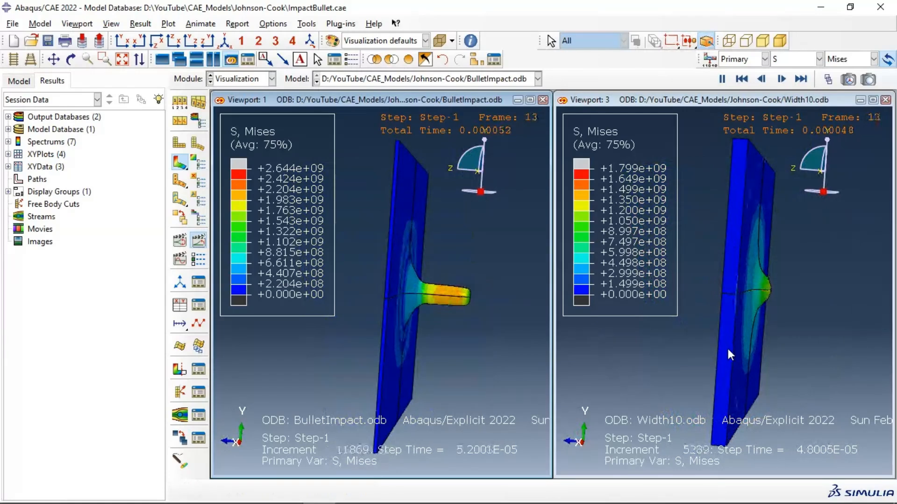
pyautogui.keyDown('ctrl'); pyautogui.keyDown('alt'); pyautogui.moveTo(727, 349); pyautogui.dragTo(739, 370); pyautogui.keyUp('alt'); pyautogui.keyUp('ctrl')
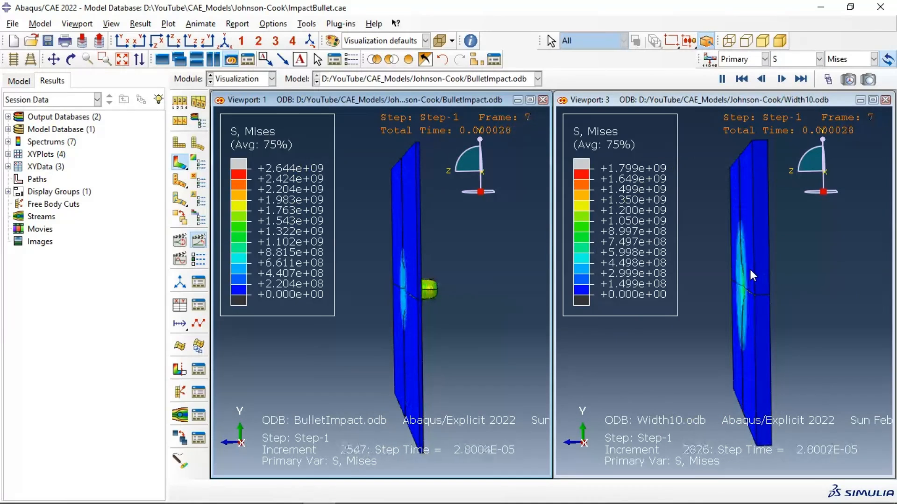
pyautogui.keyDown('ctrl'); pyautogui.keyDown('alt'); pyautogui.moveTo(756, 248); pyautogui.dragTo(730, 237); pyautogui.keyUp('alt'); pyautogui.keyUp('ctrl')
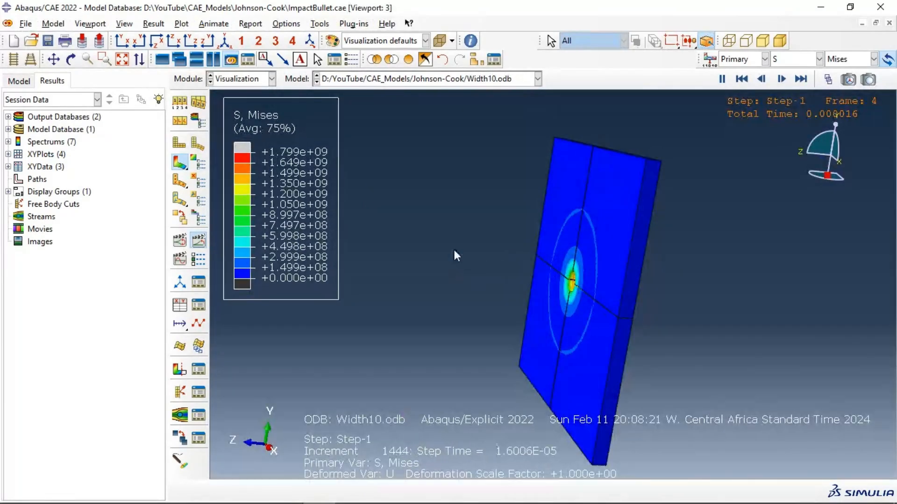
# - Color the Width10 model by part instances and animate its deformed shape over the time history in an isometric view
pyautogui.keyDown('ctrl'); pyautogui.keyDown('alt'); pyautogui.moveTo(498, 197); pyautogui.dragTo(590, 351); pyautogui.keyUp('alt'); pyautogui.keyUp('ctrl')
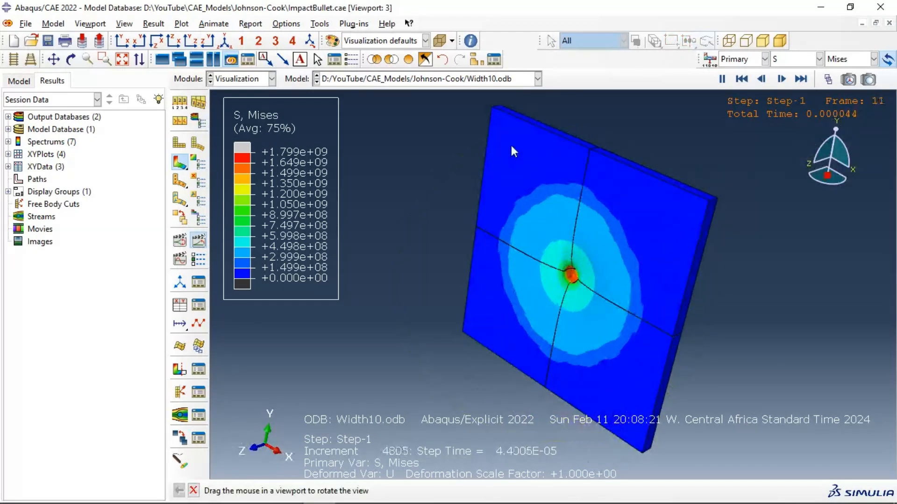
pyautogui.click(233, 43)
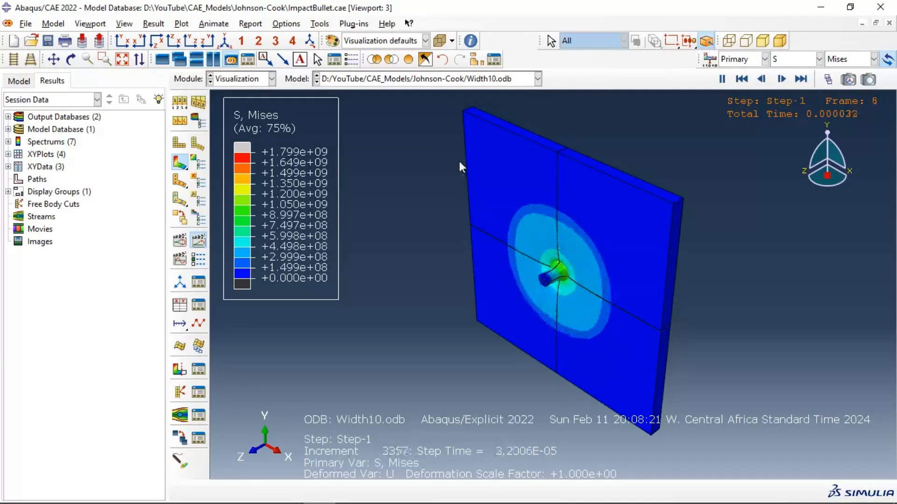
pyautogui.click(395, 41)
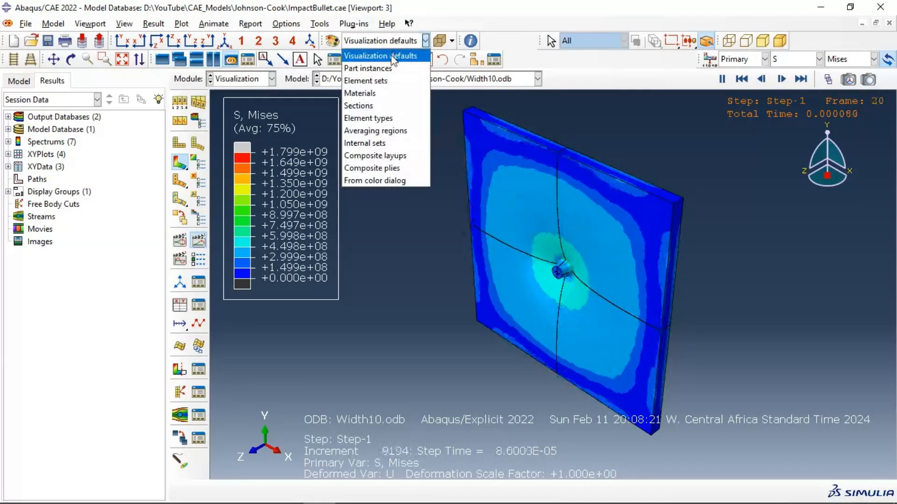
pyautogui.click(393, 68)
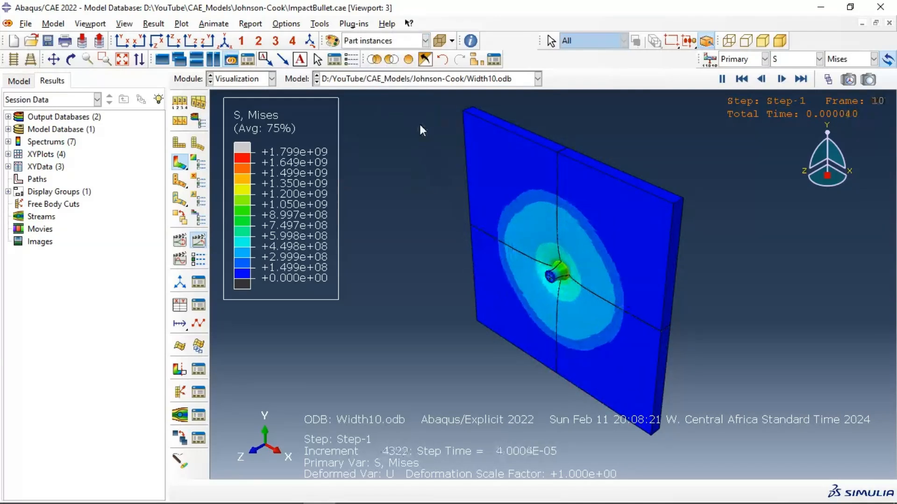
pyautogui.click(197, 146)
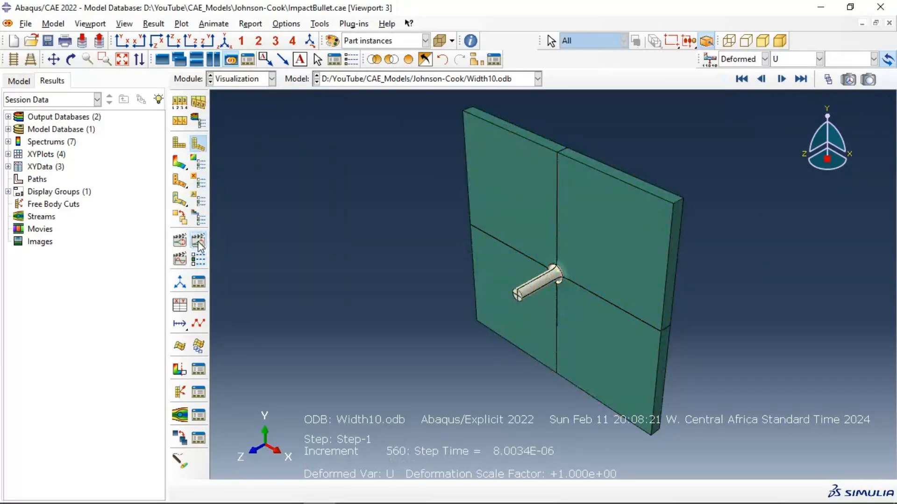
pyautogui.click(198, 241)
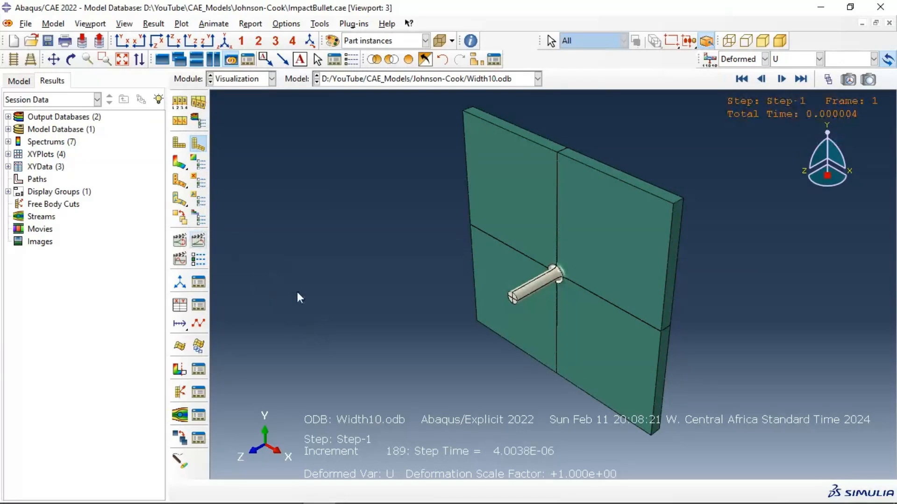